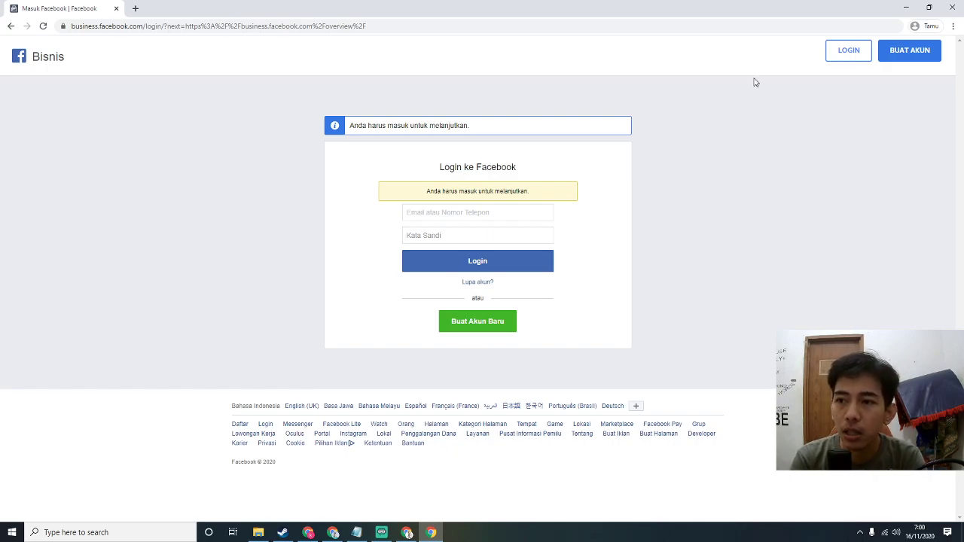
Close the guest Facebook login window and view the afflte fbads campaign list and the Canva class agenda slide.
click(953, 9)
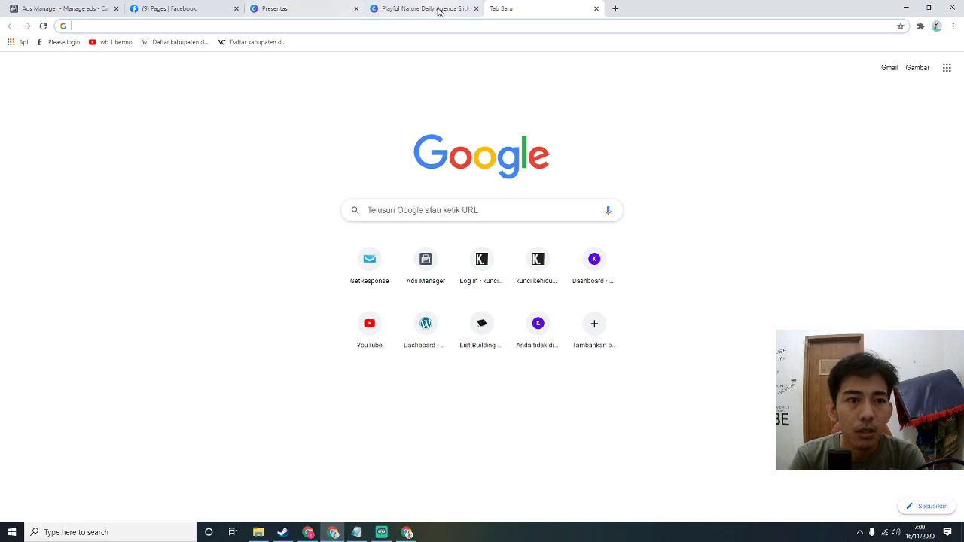
click(83, 9)
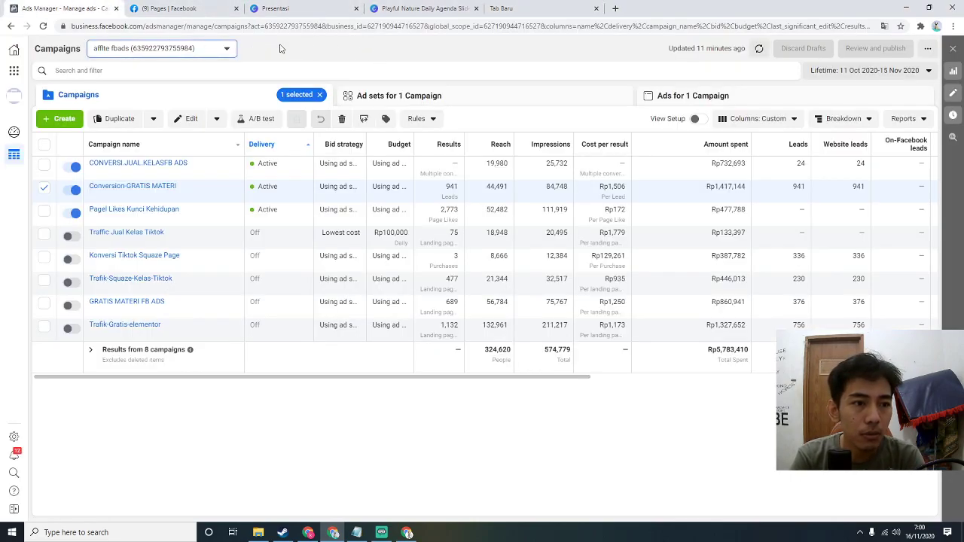
click(434, 9)
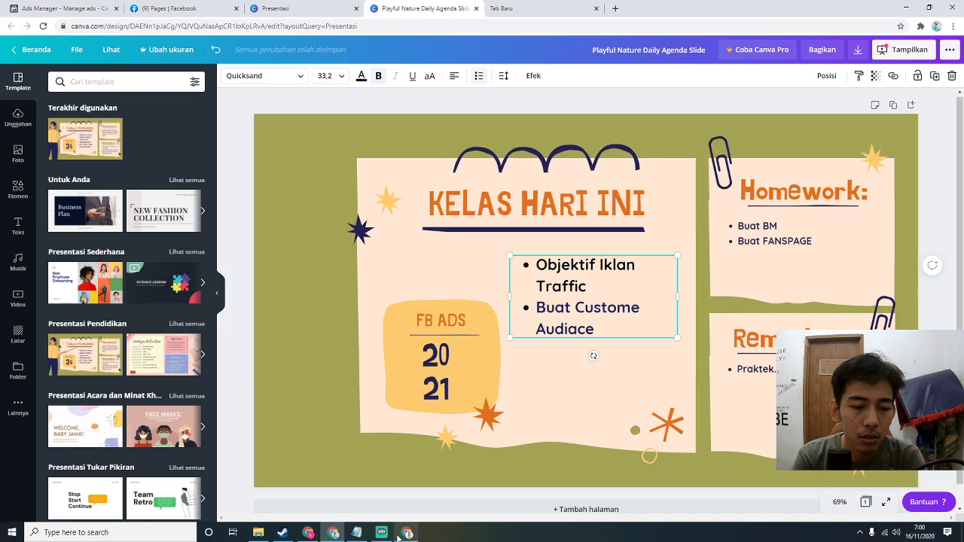
In the other Chrome profile's Ads Manager, switch from the Madu Hermofit ad account to the personal one.
click(308, 534)
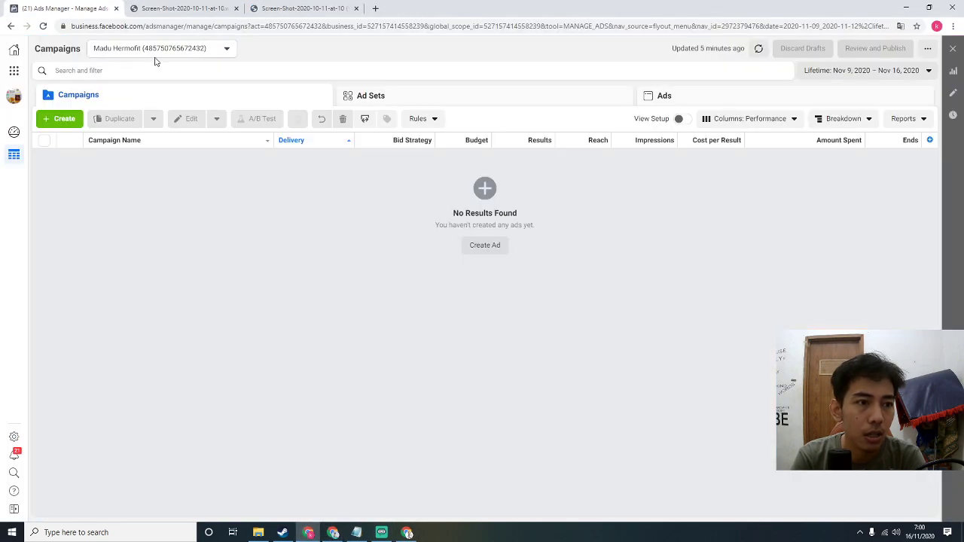
click(155, 51)
click(161, 154)
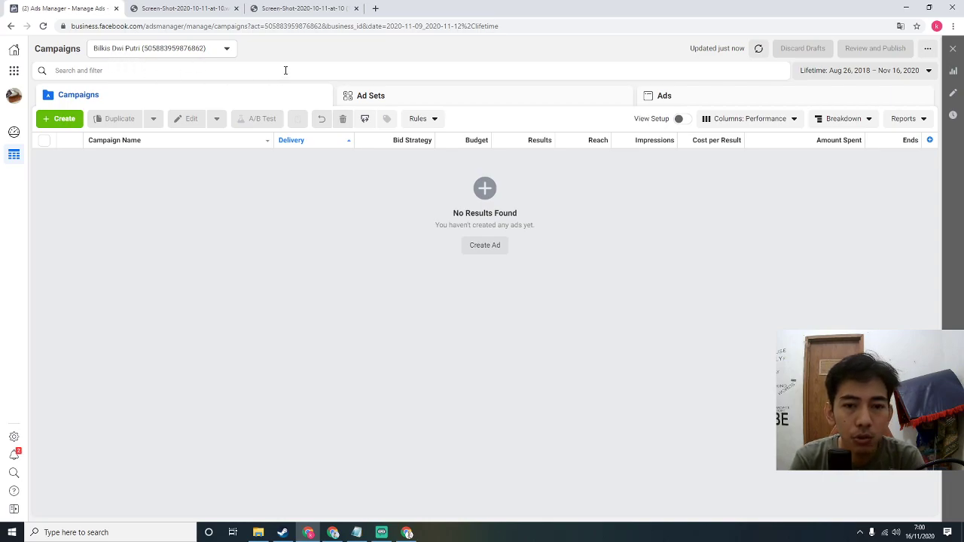
click(376, 8)
text(FACE)
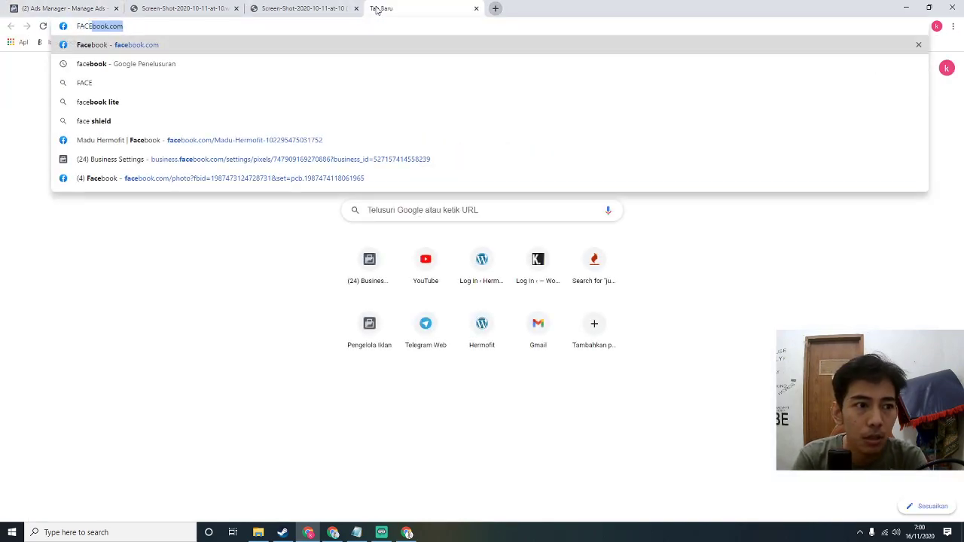
key(BackSpace)
key(BackSpace)
key(BackSpace)
key(BackSpace)
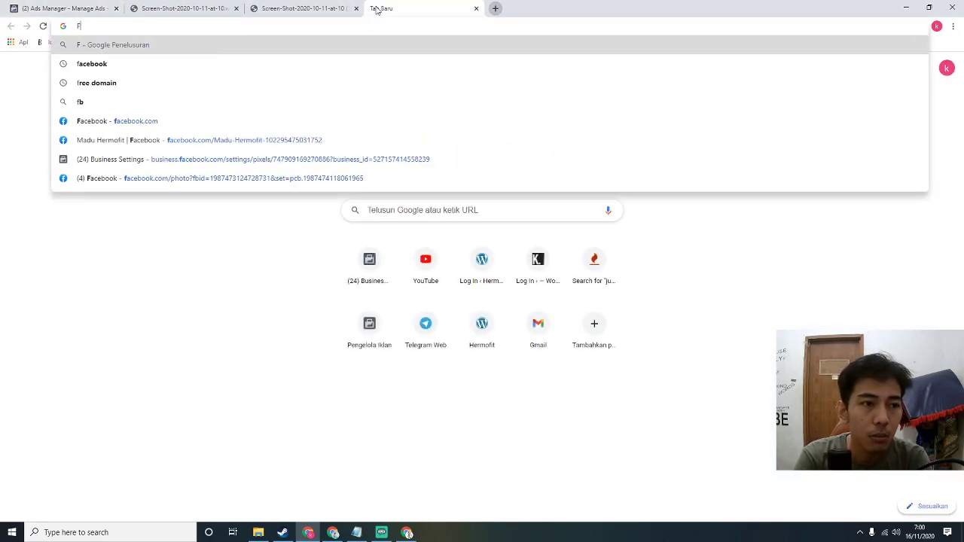
click(56, 8)
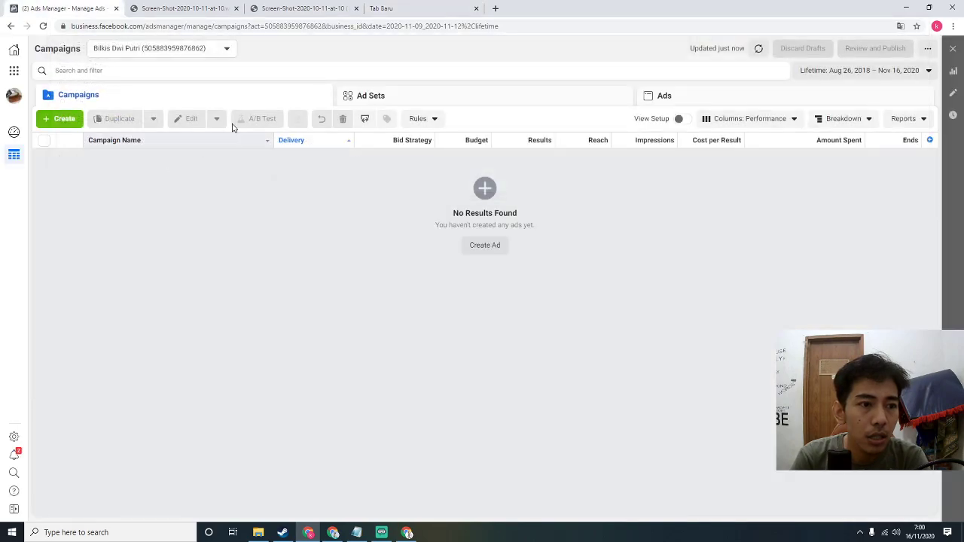
Browse the list of business and advertising tools offered for the personal ad account.
click(14, 70)
scroll(143, 270, down, 3)
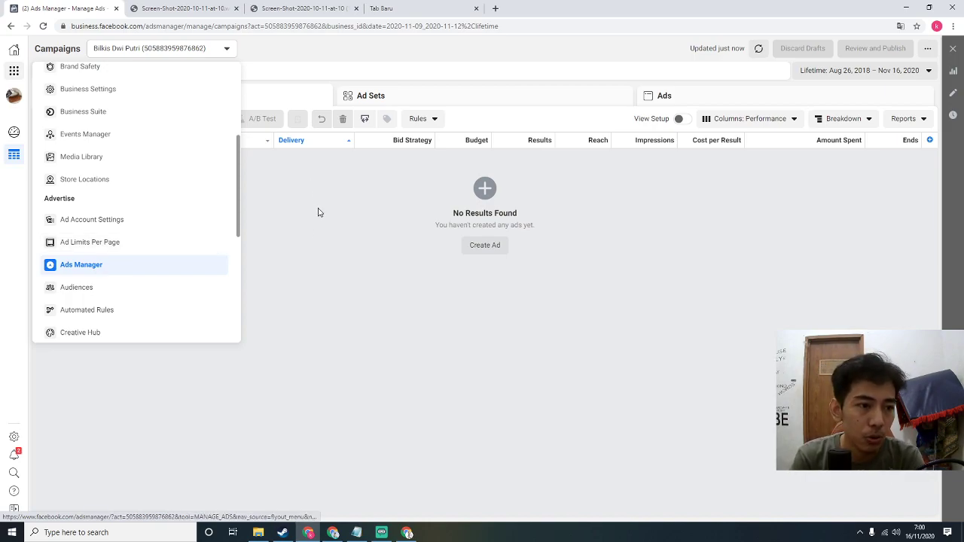
scroll(226, 213, up, 5)
click(277, 223)
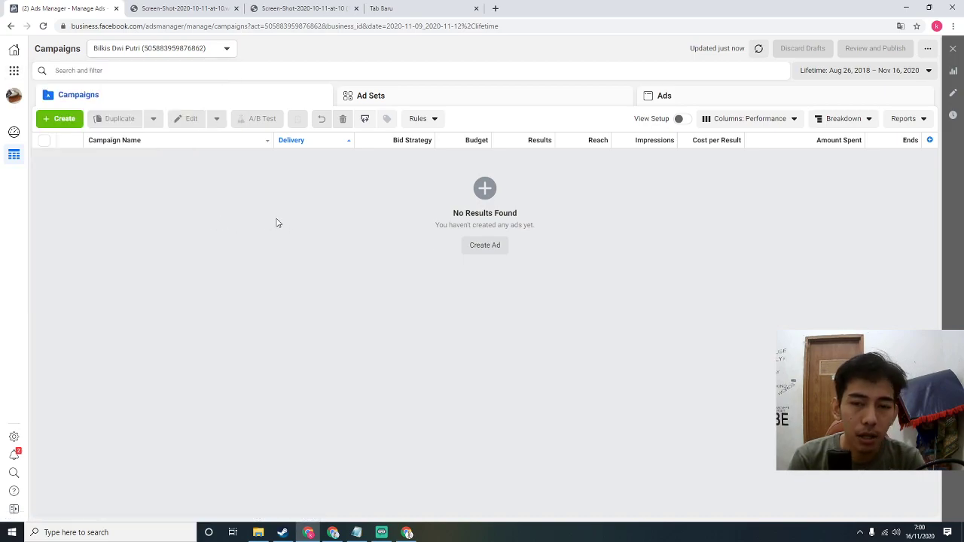
Switch the Ads Manager view to the Madu Hermofit ad account.
click(149, 49)
scroll(162, 136, up, 1)
click(151, 109)
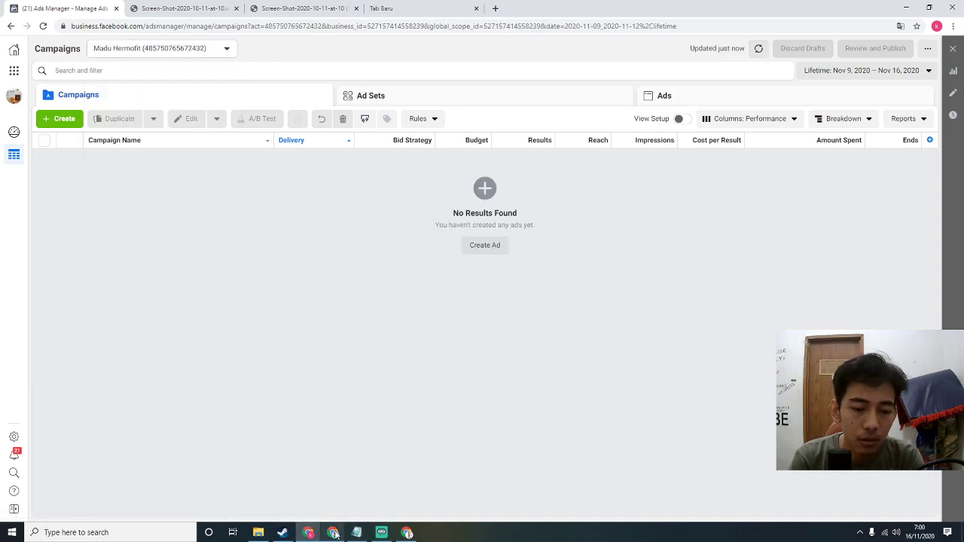
In the main Chrome profile's Facebook, go to the managed Pages and open the form for creating a new Page.
click(334, 478)
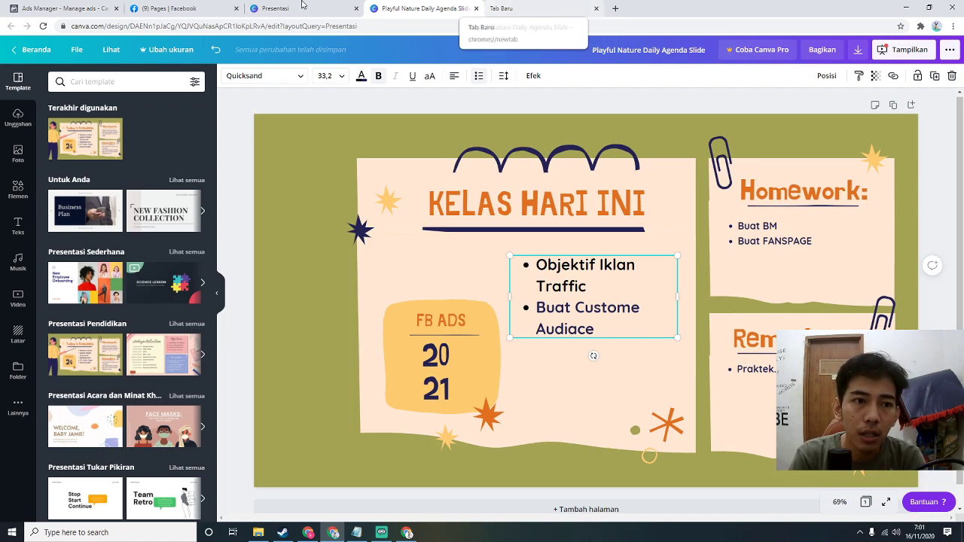
click(169, 8)
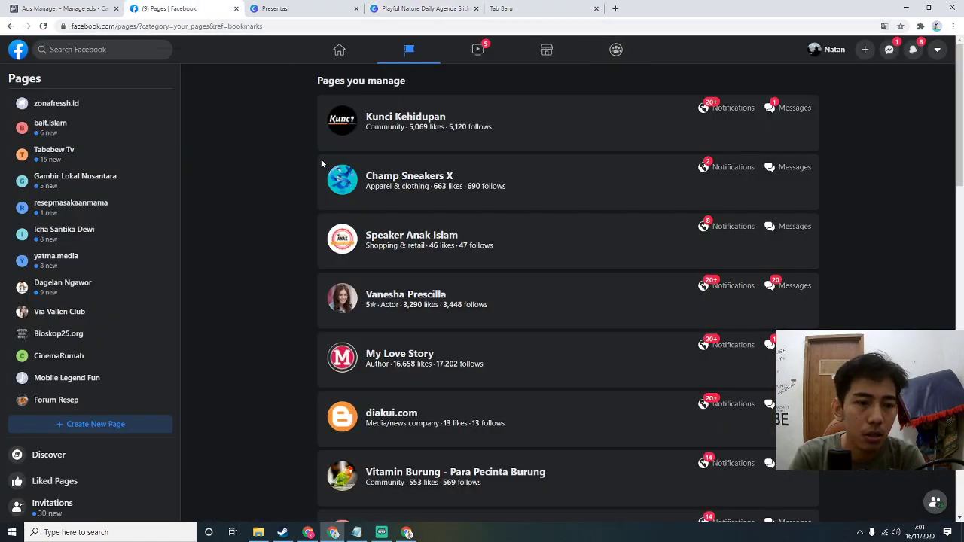
click(339, 49)
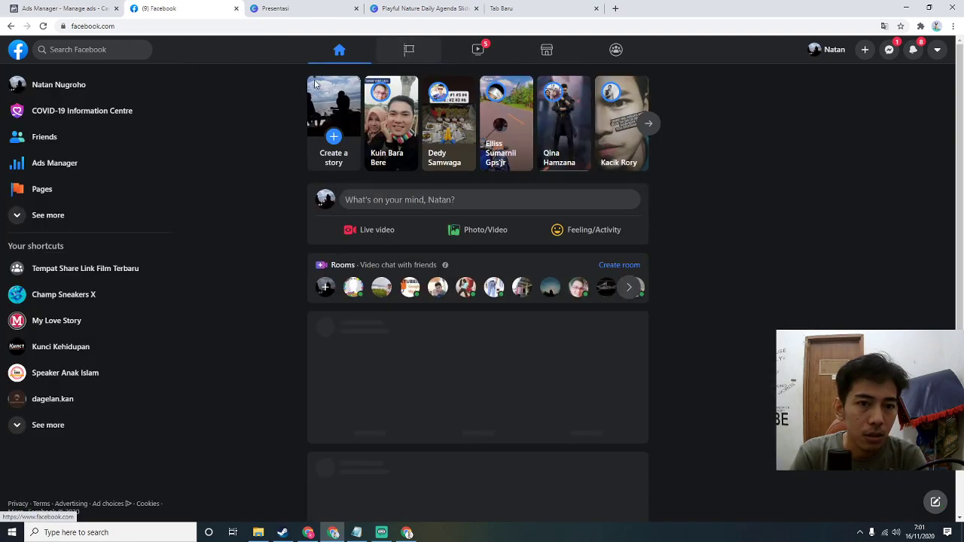
click(407, 50)
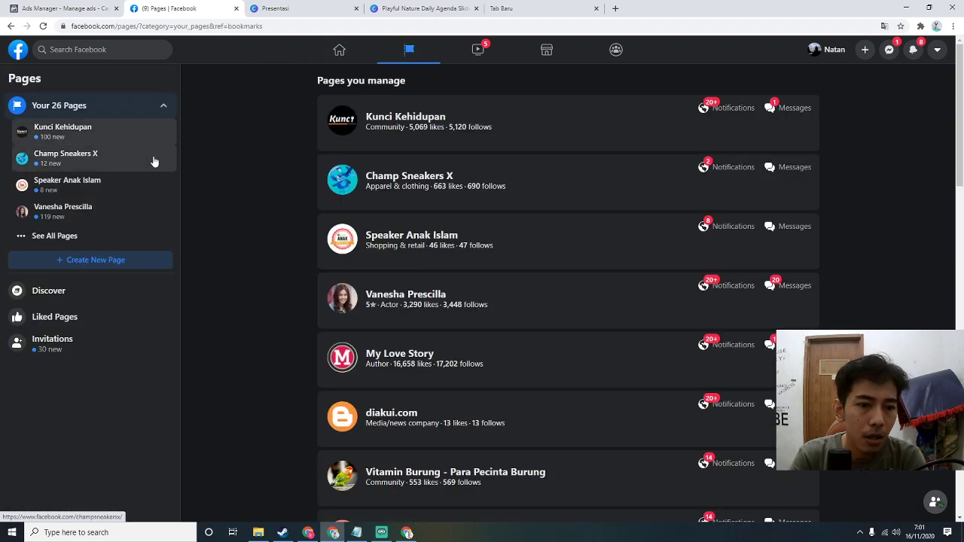
click(83, 260)
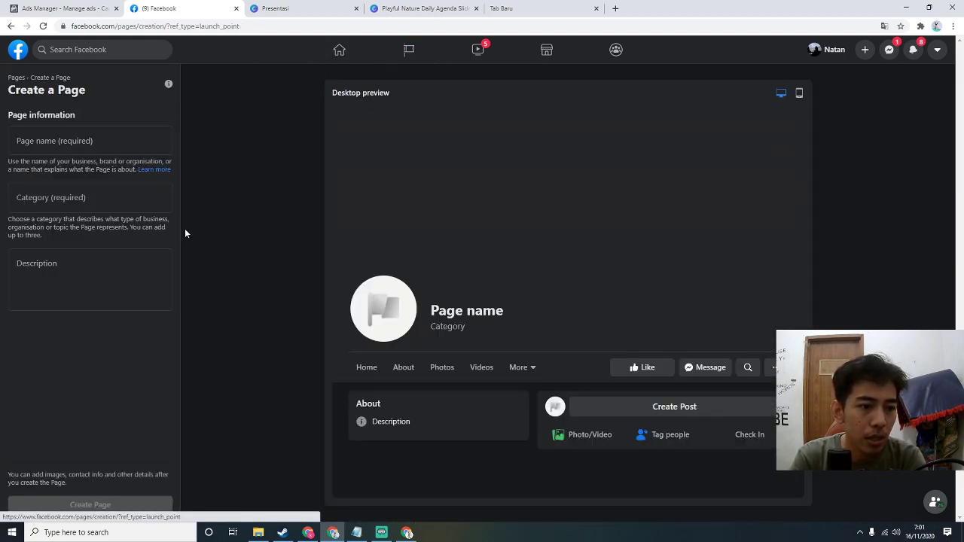
Examine the page name, category and description fields in the Create a Page form.
click(63, 141)
key(Tab)
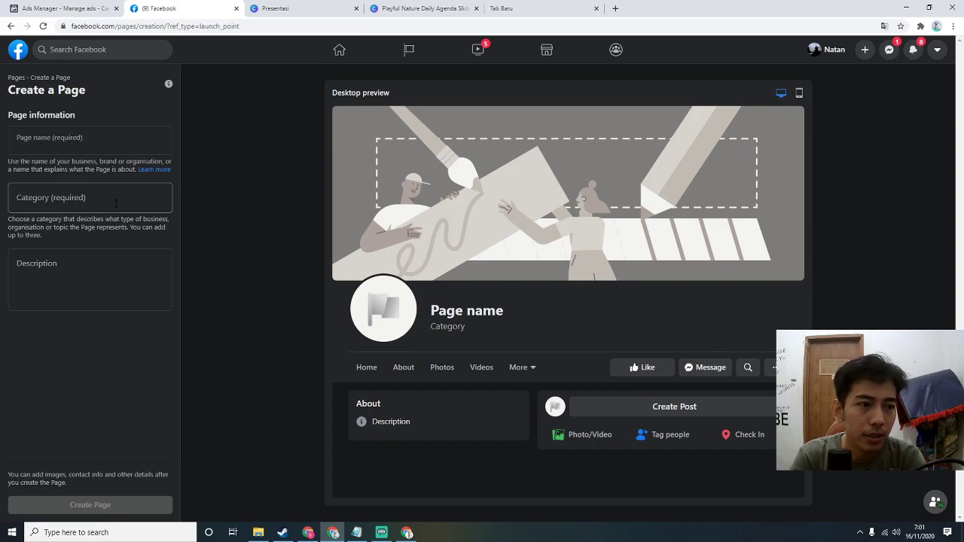
click(93, 149)
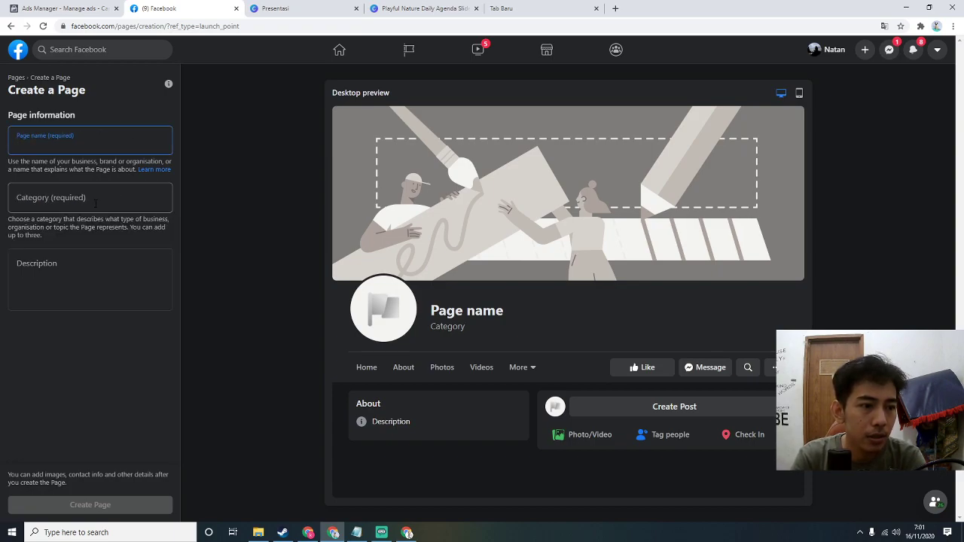
triple_click(48, 115)
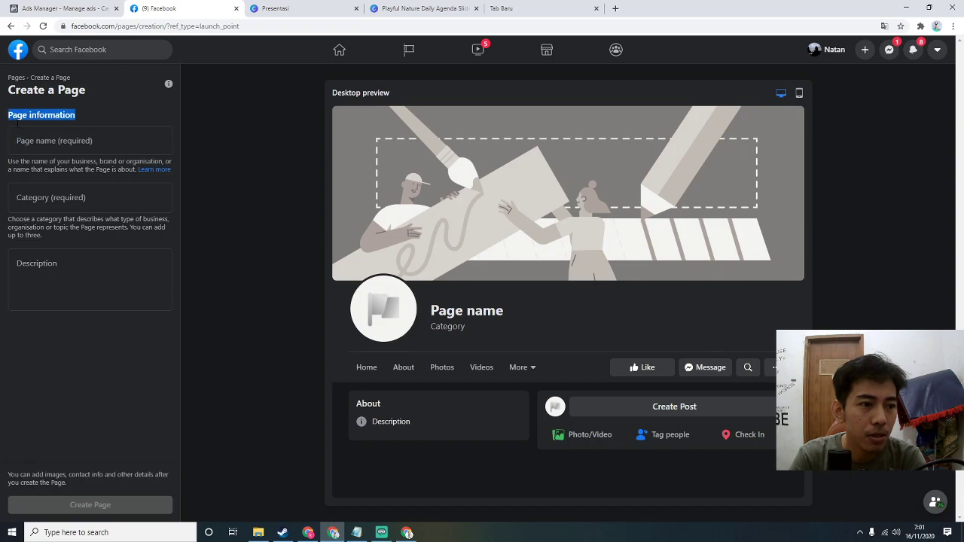
click(47, 198)
click(45, 252)
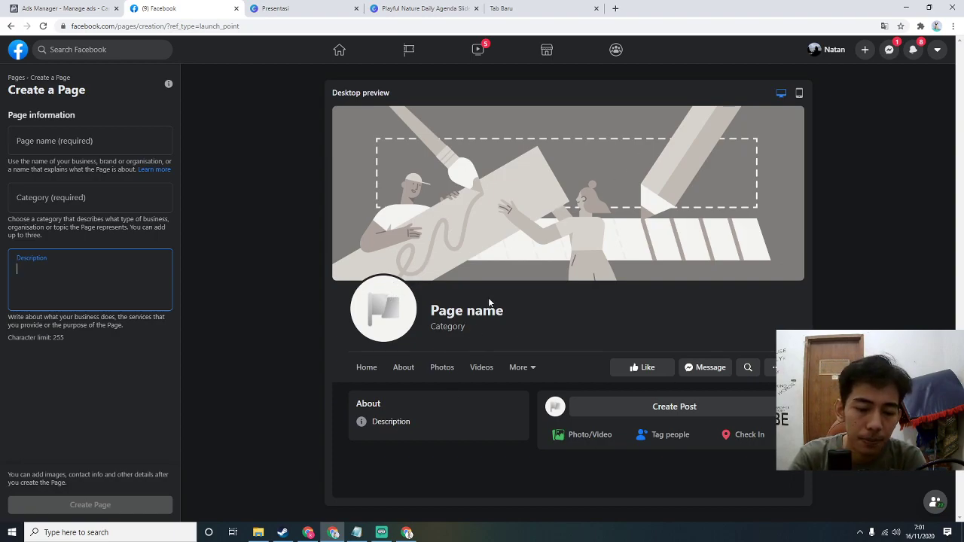
Look over the Canva presentation templates and the "KELAS HARI INI" agenda slide.
click(407, 533)
click(330, 536)
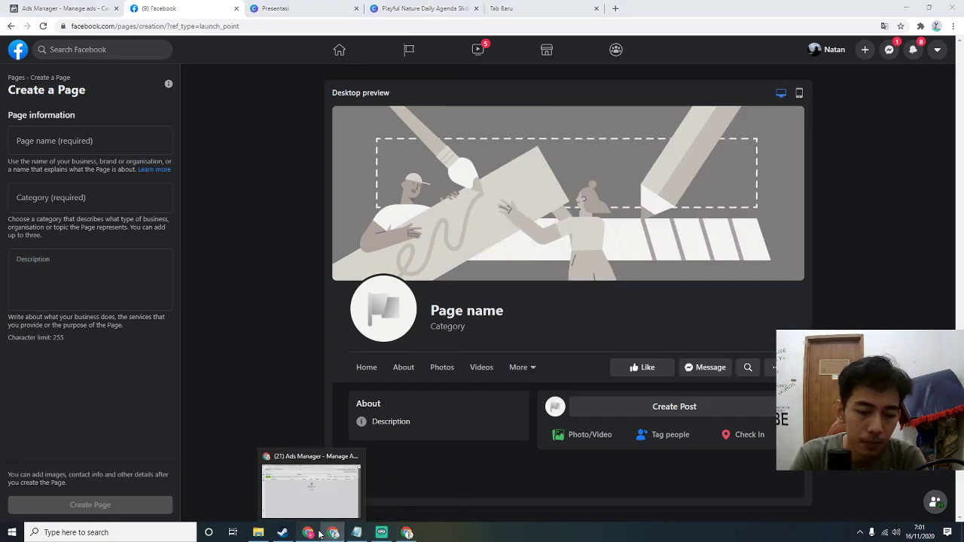
click(308, 532)
click(336, 533)
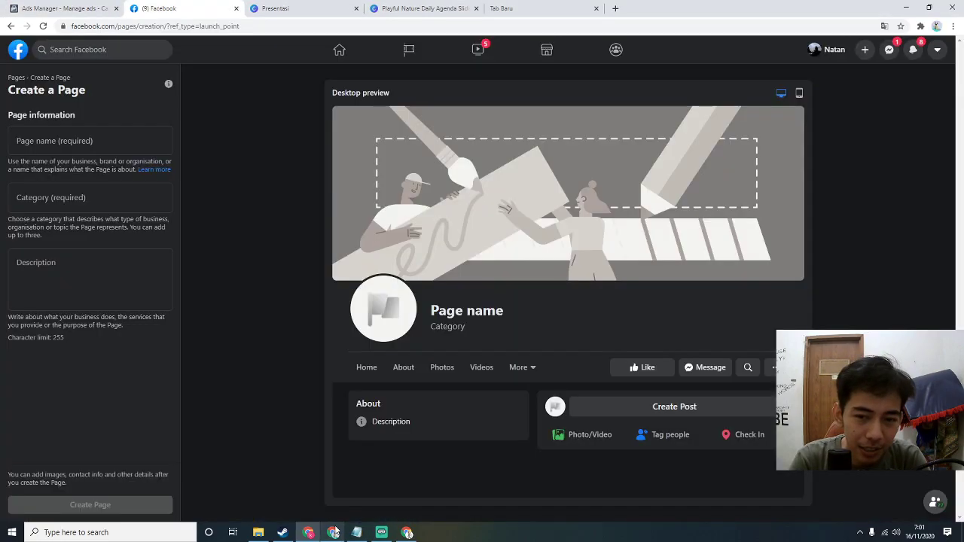
click(294, 9)
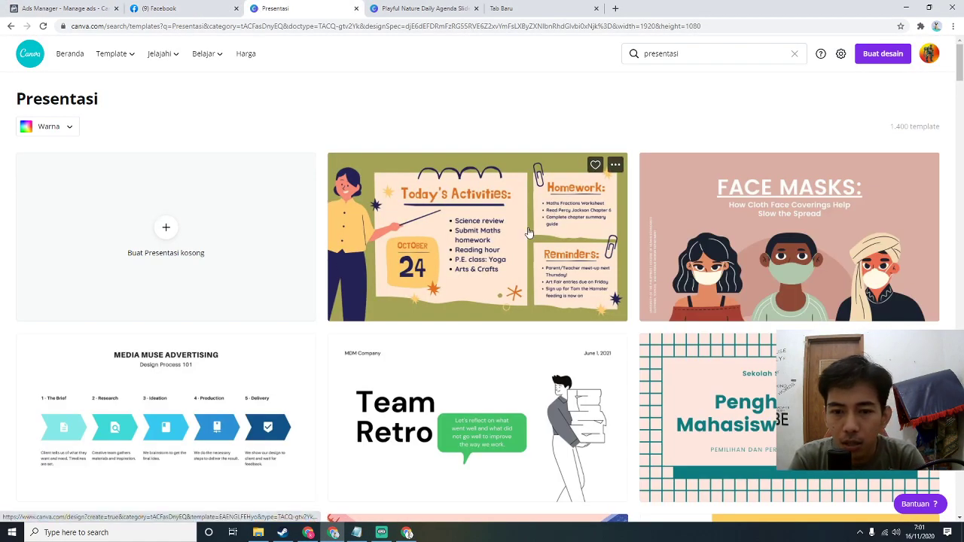
click(425, 7)
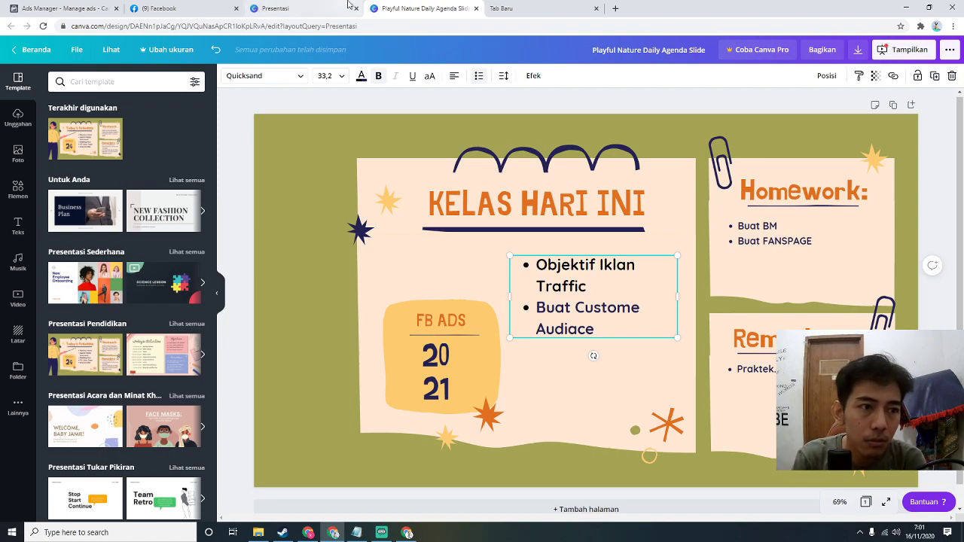
Reopen Ads Manager for the afflte fbads account and apply the "baru" column preset to the campaign table.
click(46, 8)
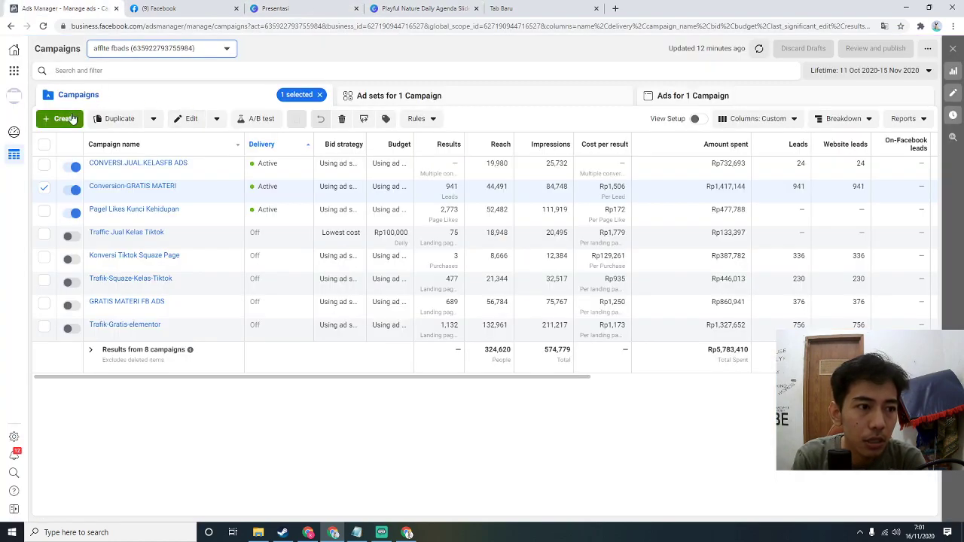
click(14, 75)
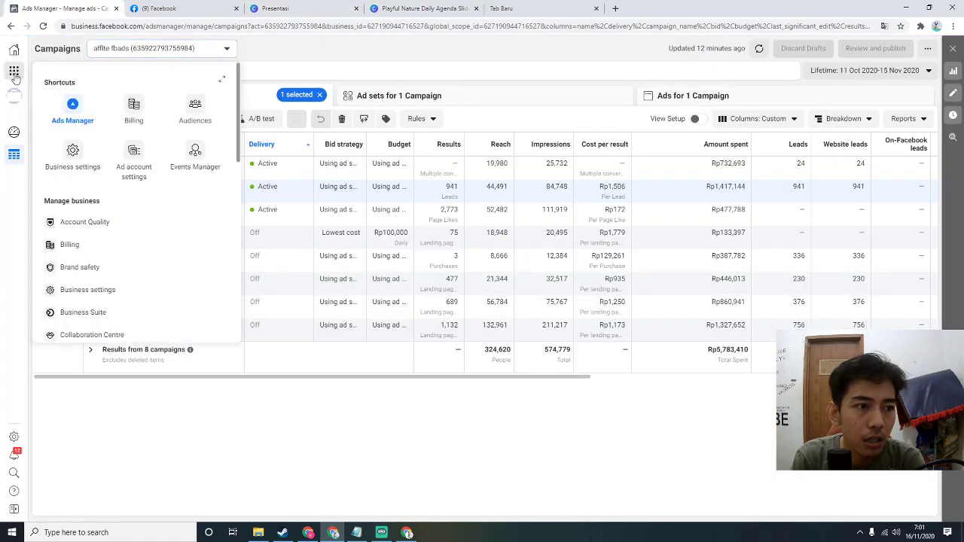
click(73, 107)
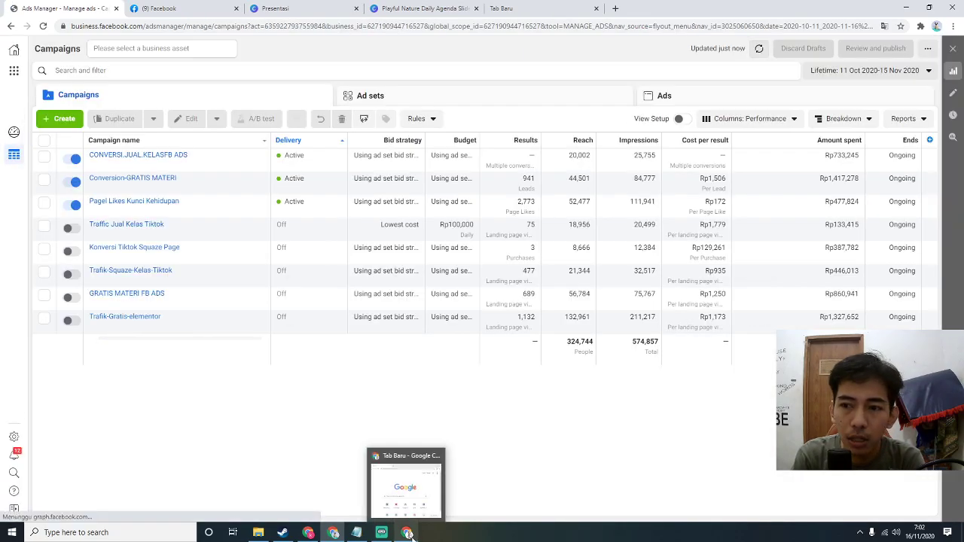
click(408, 533)
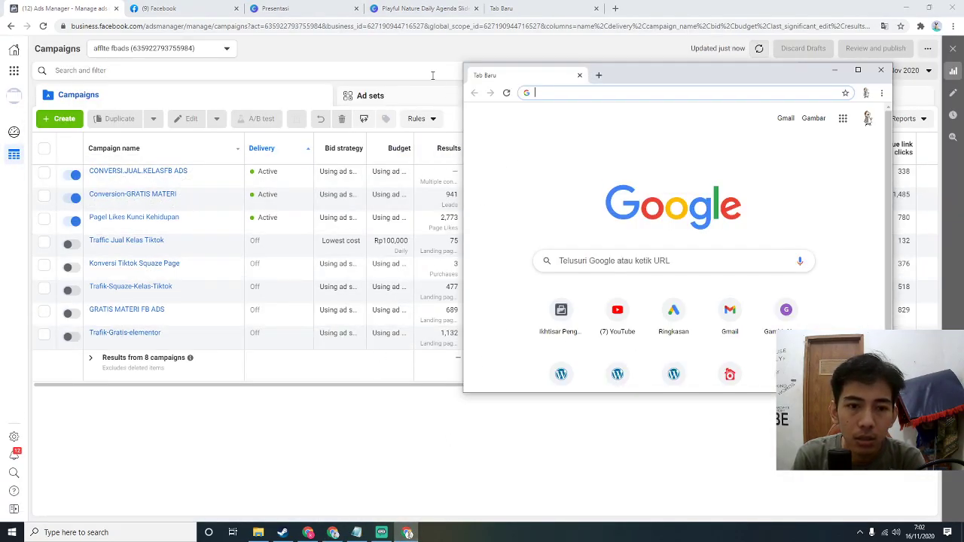
click(456, 123)
click(746, 118)
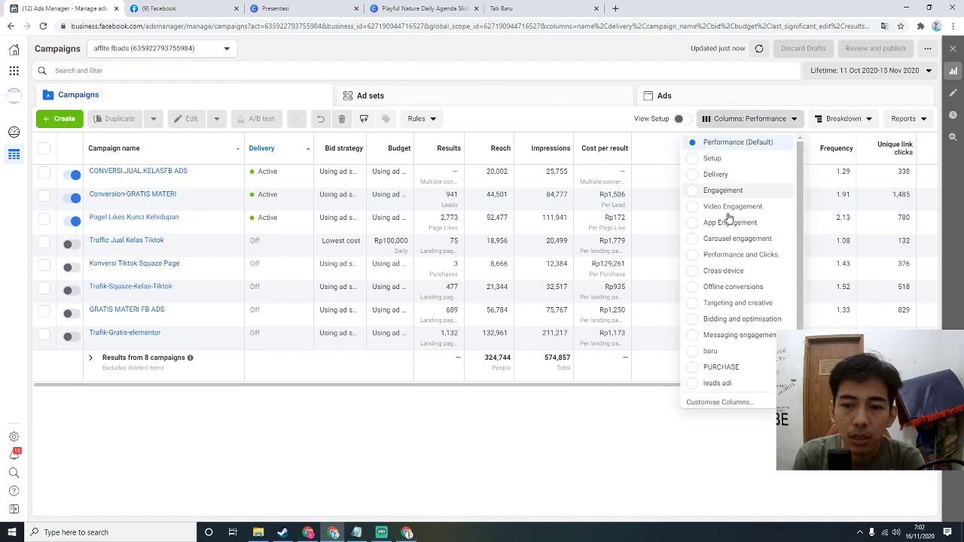
click(720, 352)
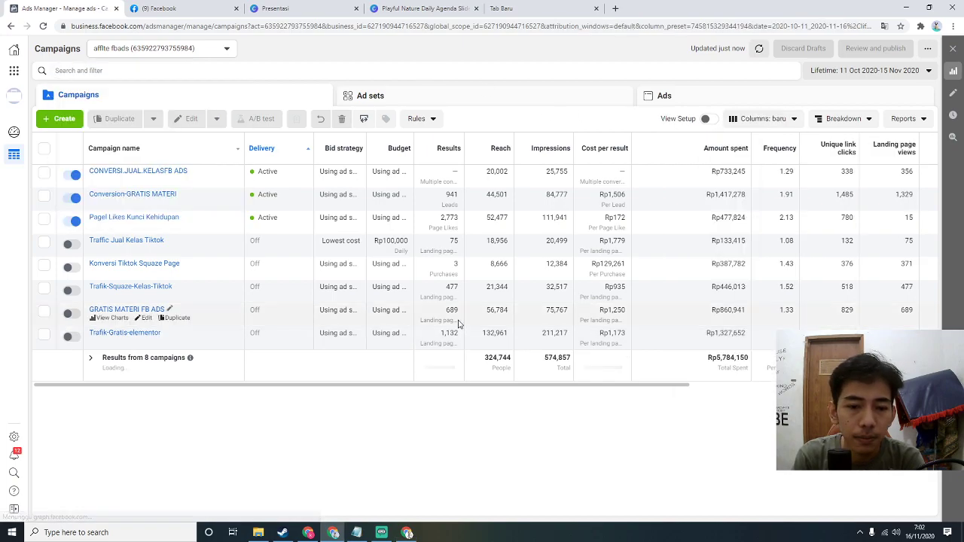
Switch to the Chrome profile with the Madu Hermofit ad account and start creating a new campaign.
click(407, 533)
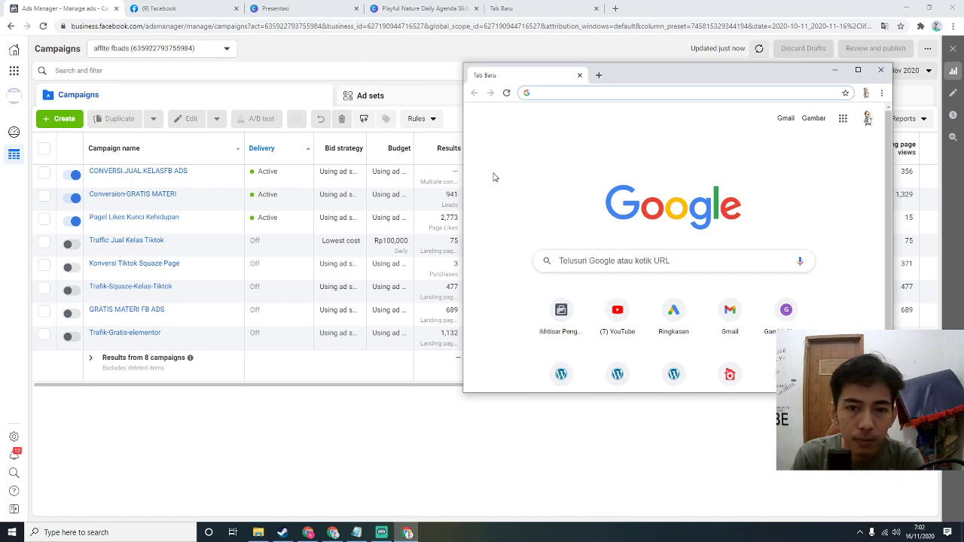
click(308, 533)
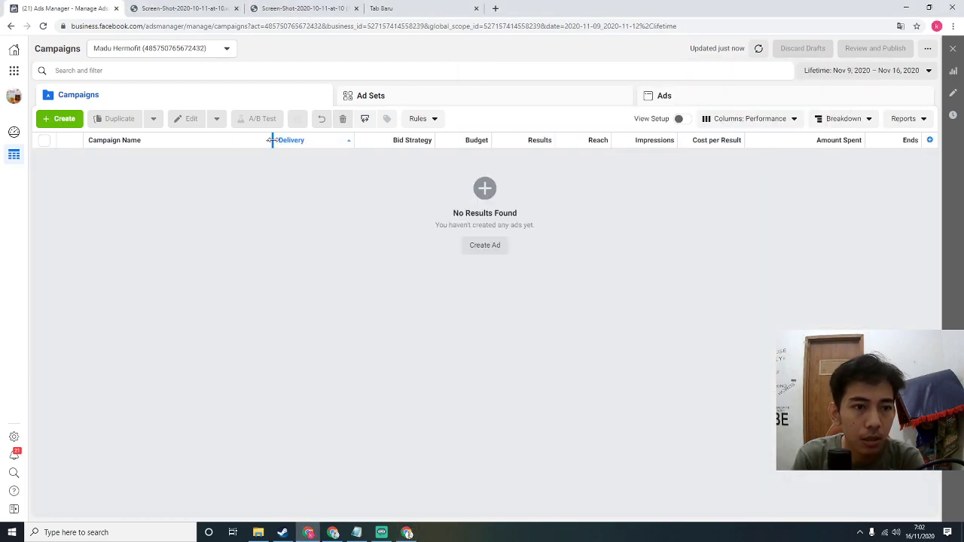
click(62, 122)
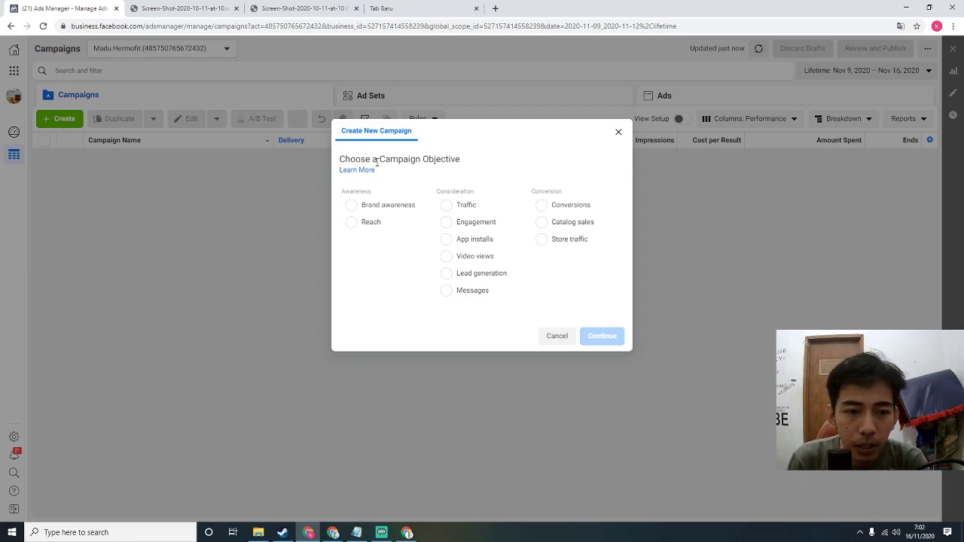
Examine the Awareness, Consideration and Conversion groups of campaign objectives.
drag(467, 161, 509, 158)
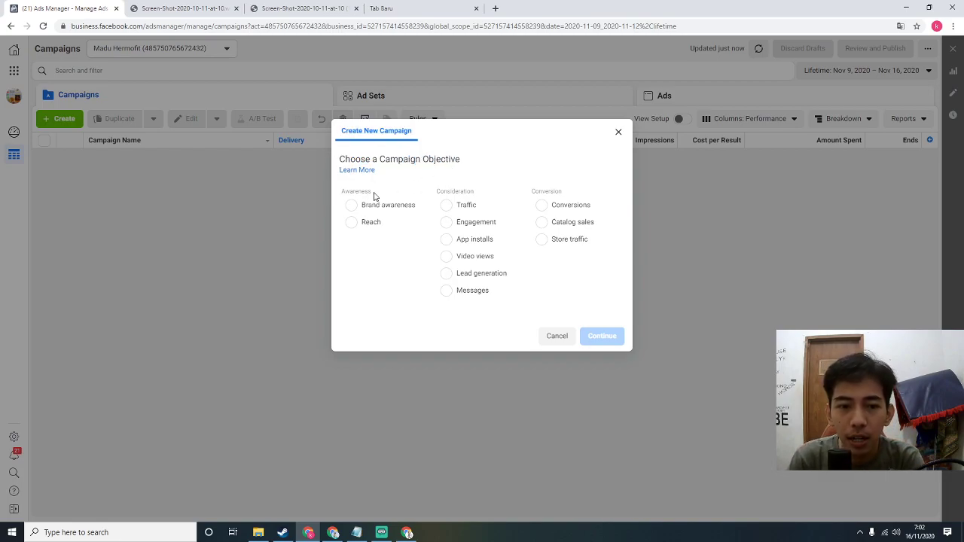
drag(379, 194, 346, 193)
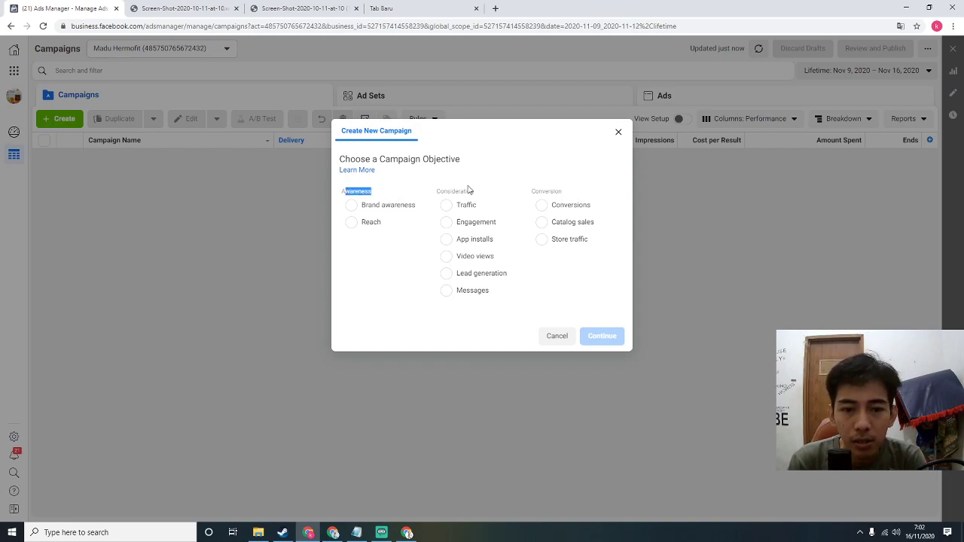
drag(484, 190, 421, 192)
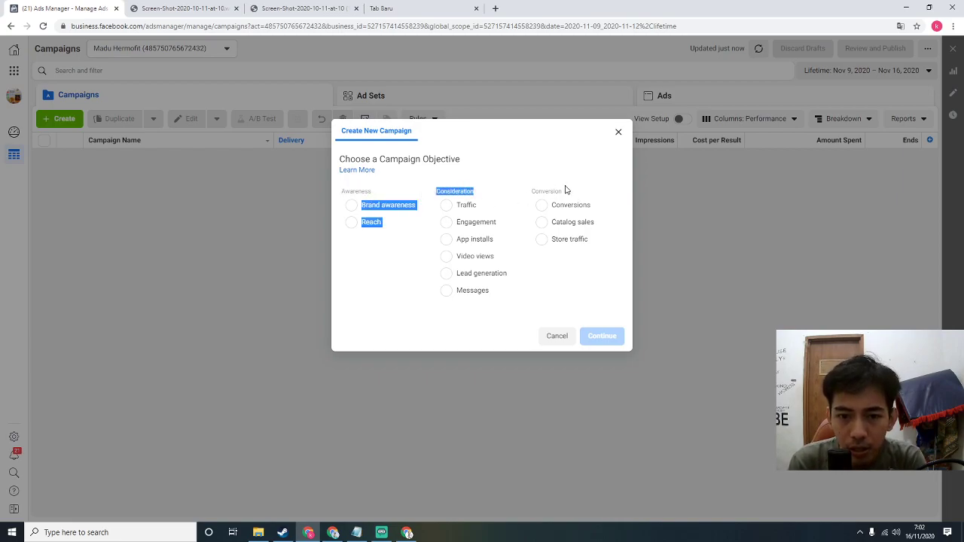
drag(551, 189, 548, 189)
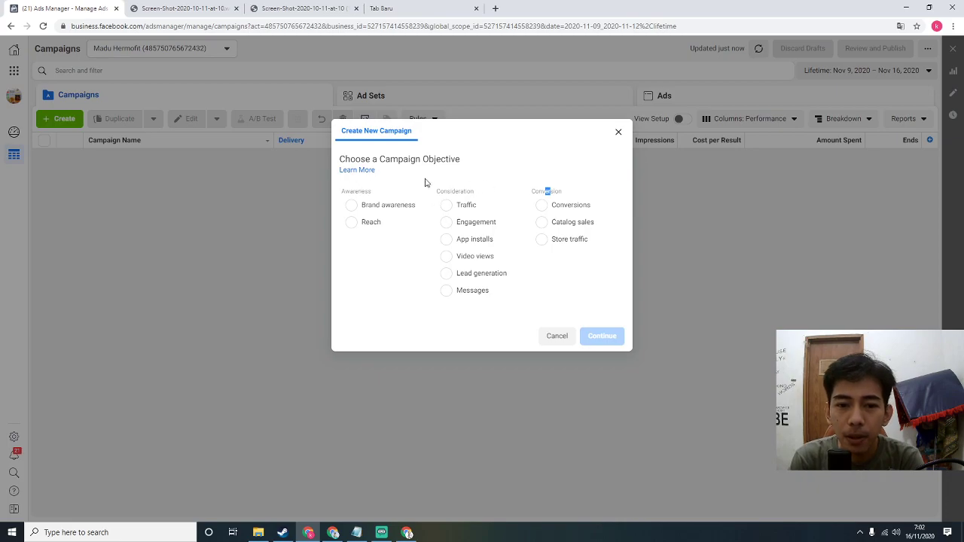
click(554, 178)
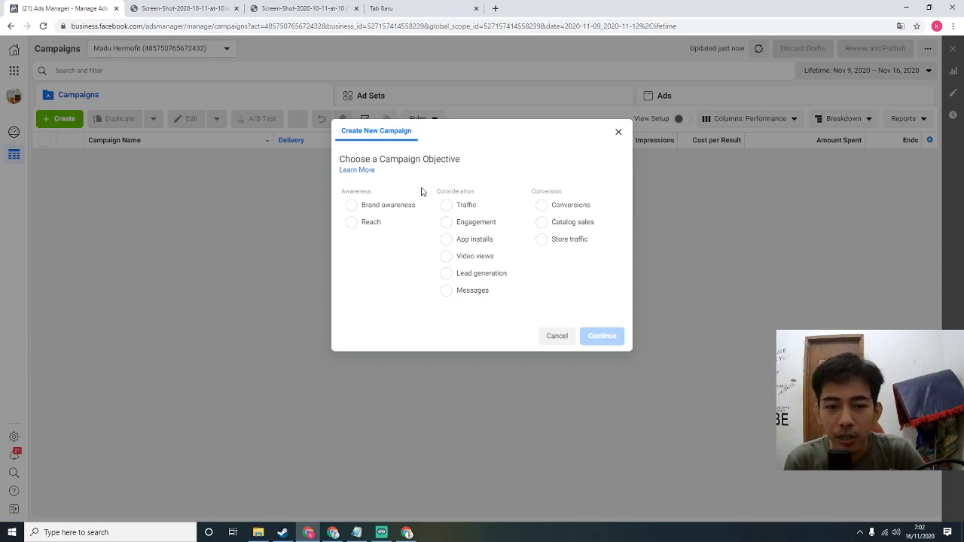
mouse_move(425, 208)
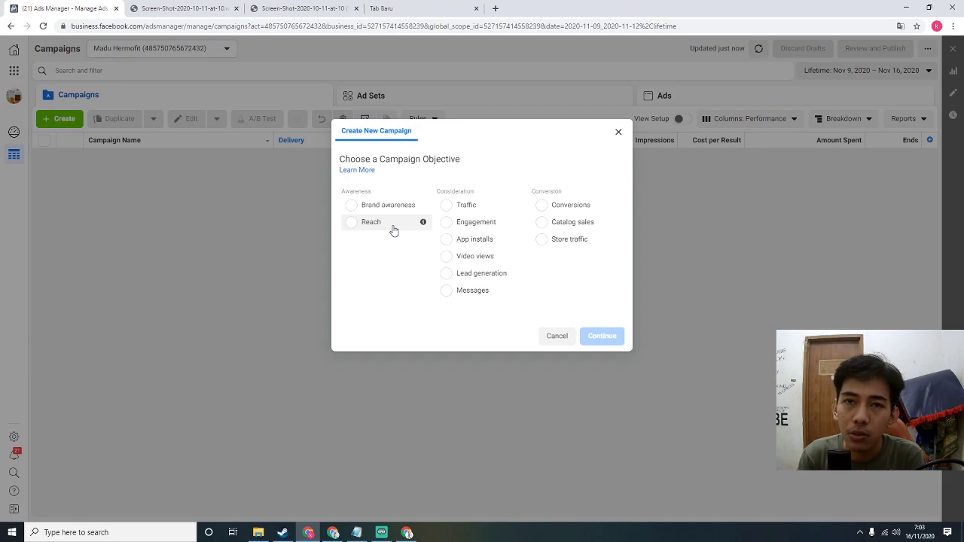
Check the Reach objective's description, and create the campaign with the Traffic objective.
click(393, 230)
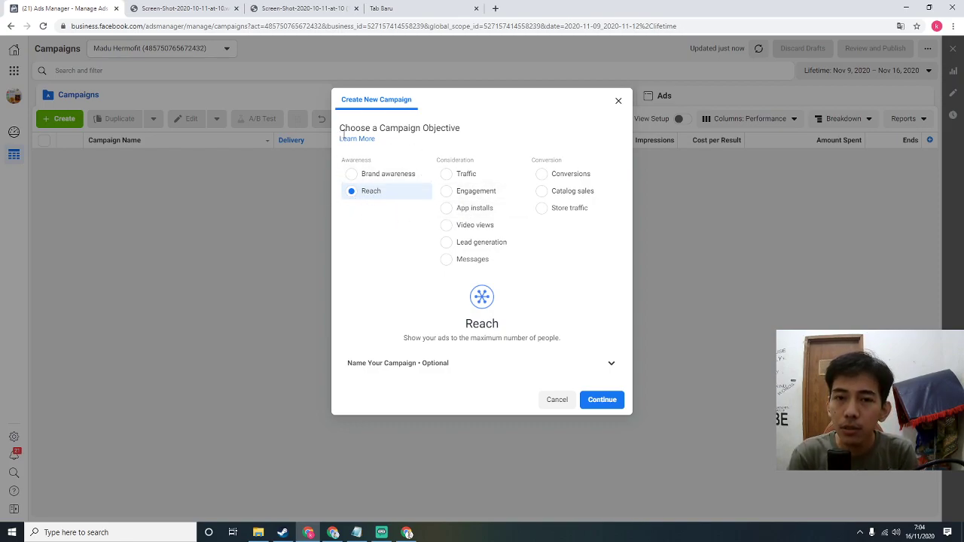
click(463, 172)
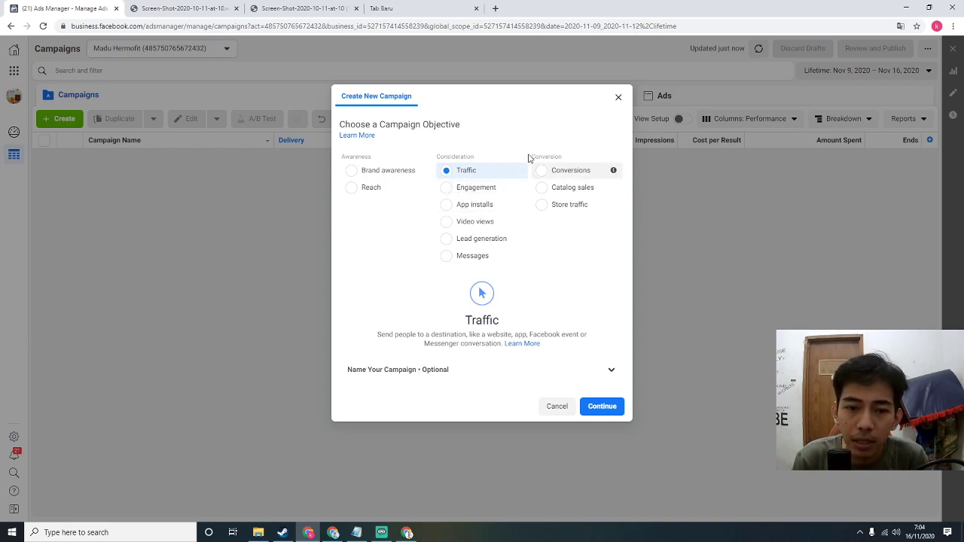
mouse_move(501, 175)
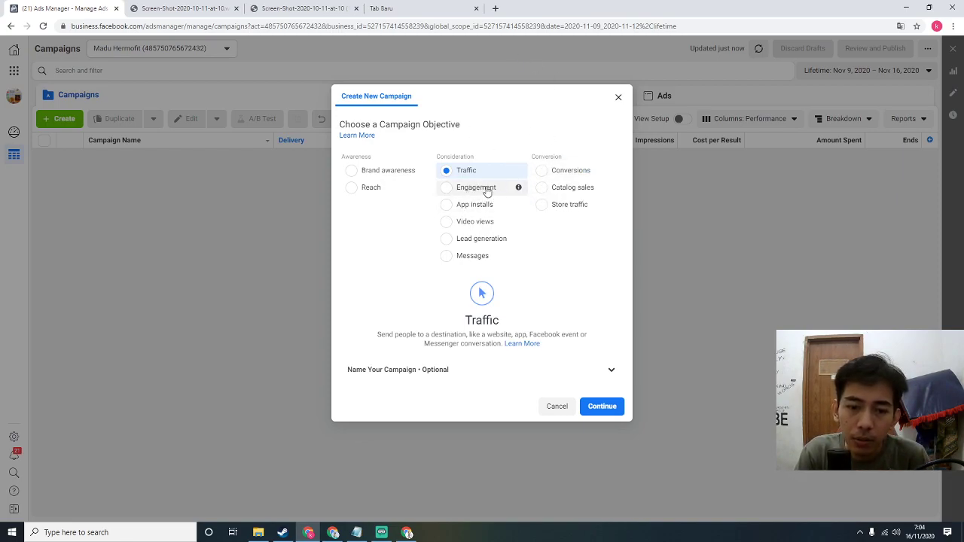
mouse_move(473, 195)
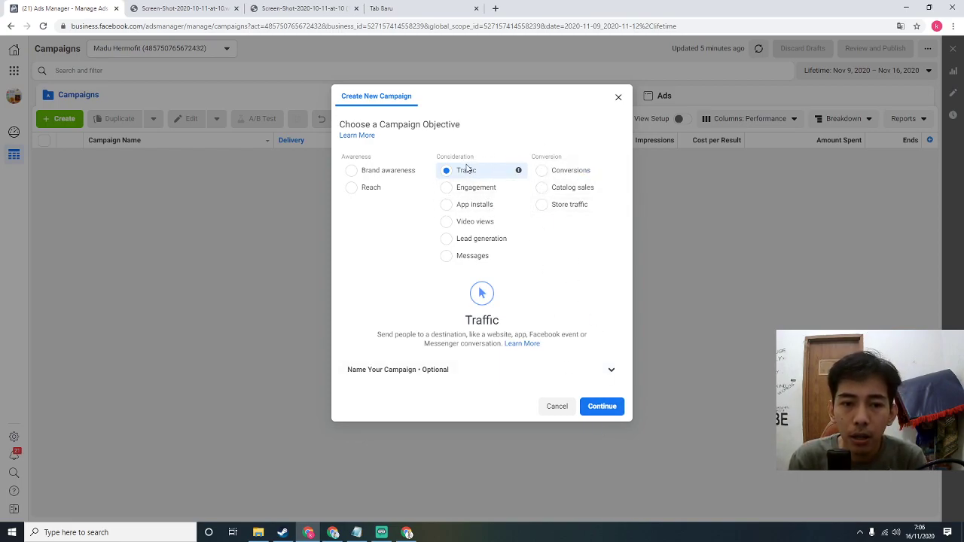
click(606, 407)
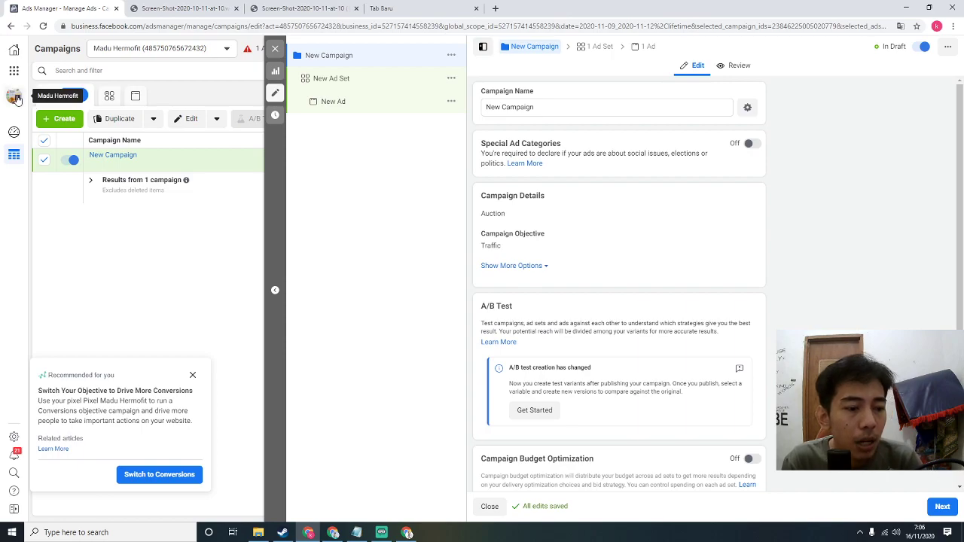
Rename the new Traffic campaign as 1A MADU and close its editor without publishing the draft.
click(193, 376)
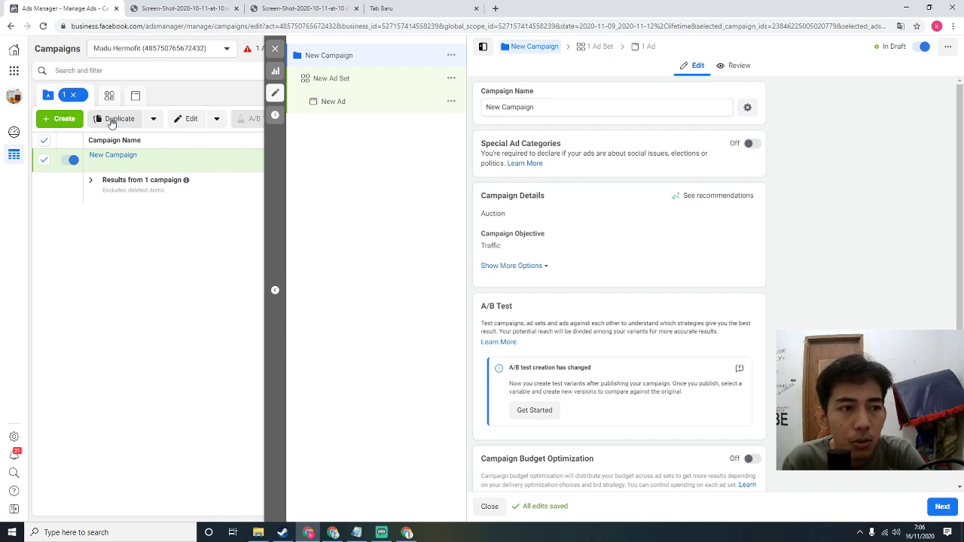
triple_click(589, 108)
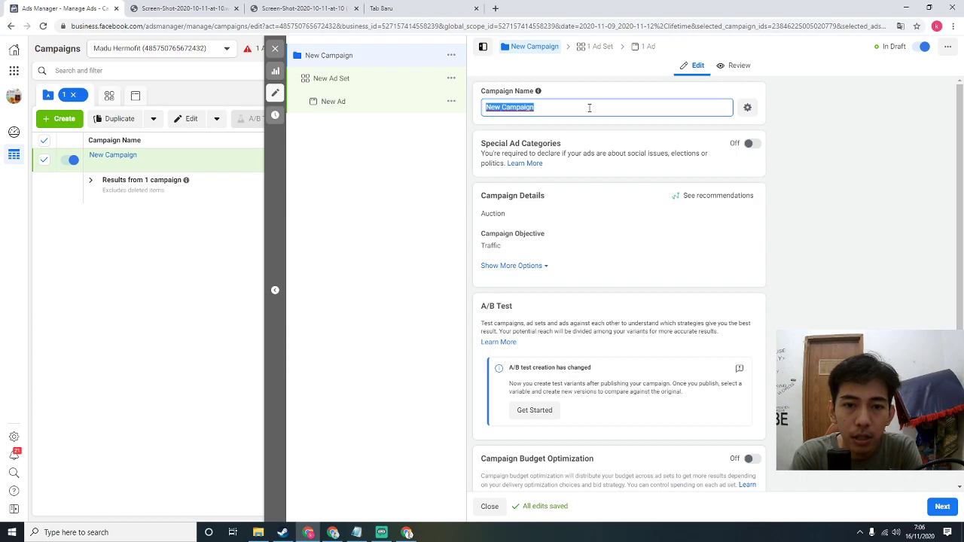
text(M)
key(BackSpace)
text(1a)
text(A)
text( MADU)
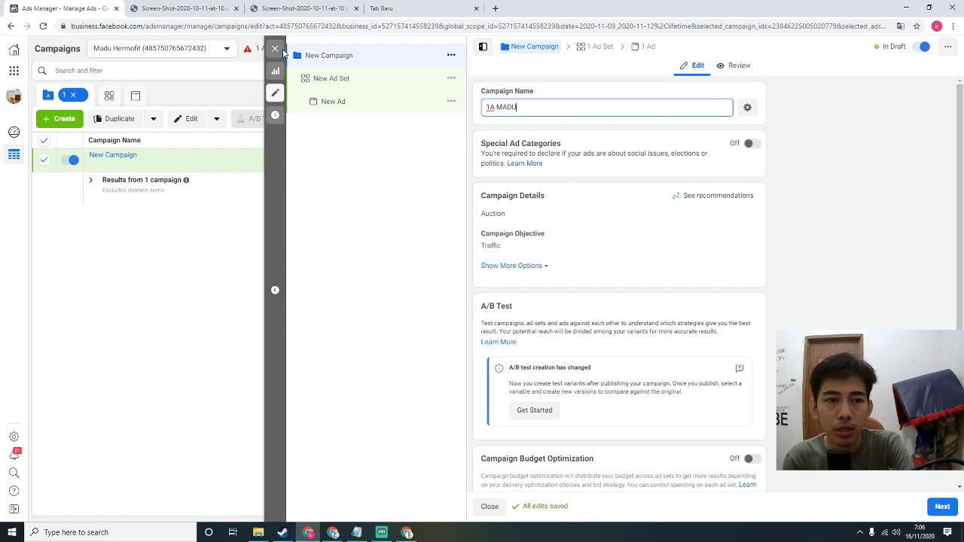
click(278, 50)
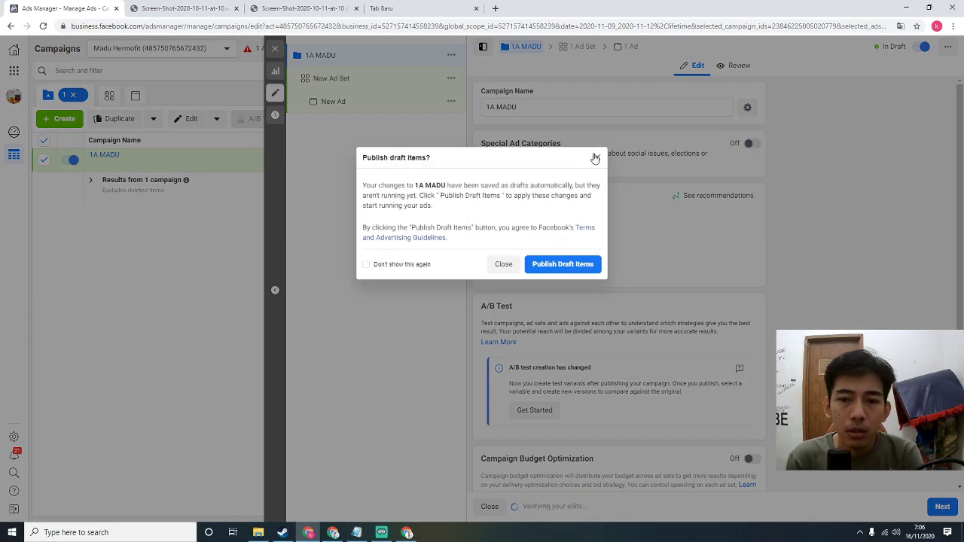
click(595, 158)
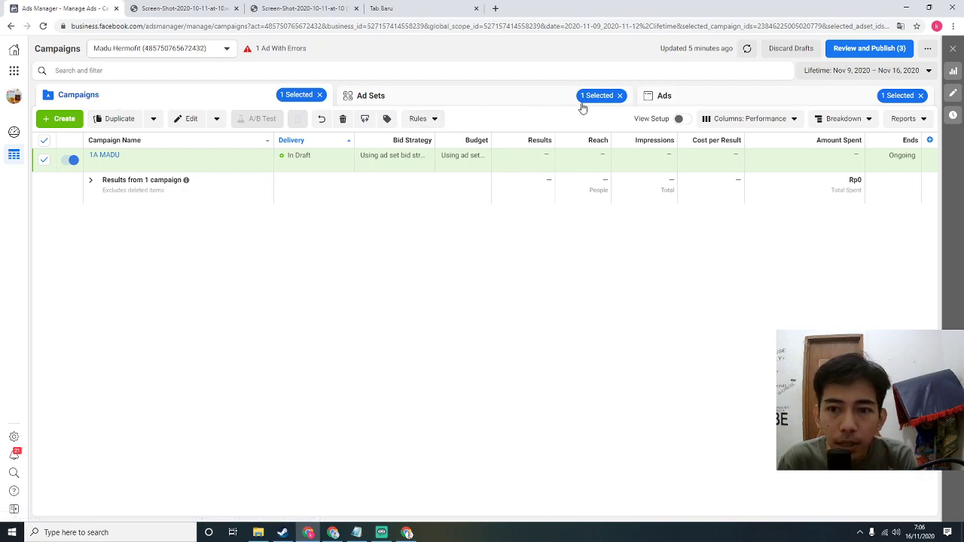
Look at the campaign's ad set and delete the draft New Ad from its ads, returning to the campaign list.
click(358, 97)
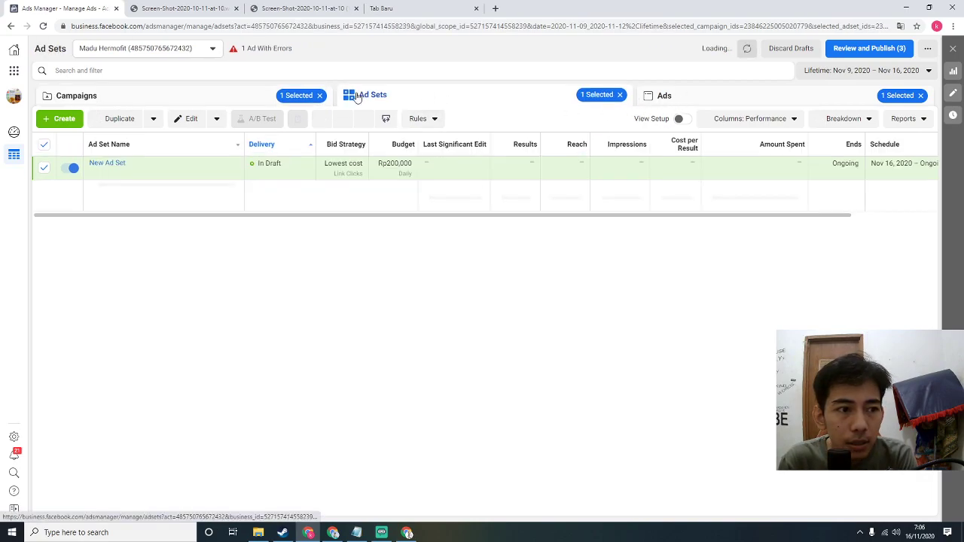
click(210, 99)
click(660, 96)
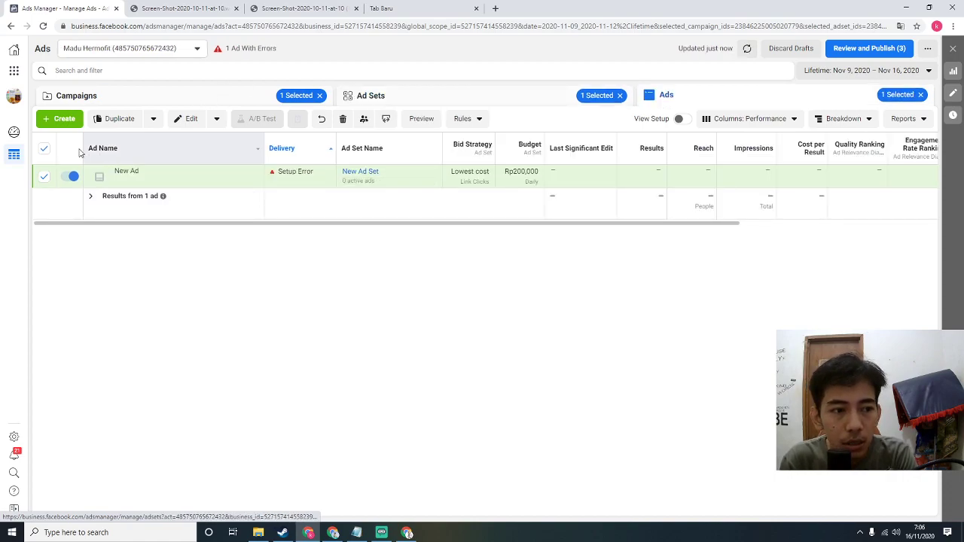
click(401, 186)
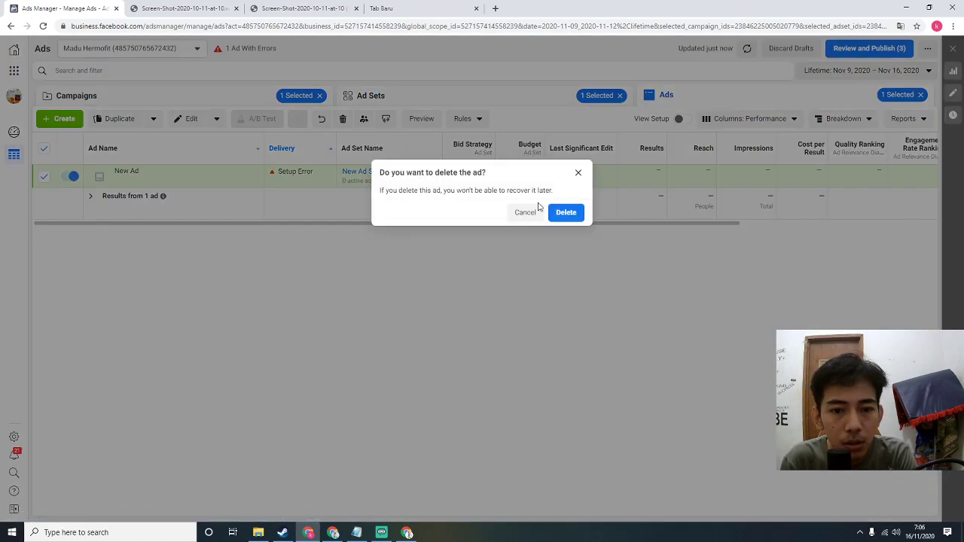
click(566, 211)
click(200, 102)
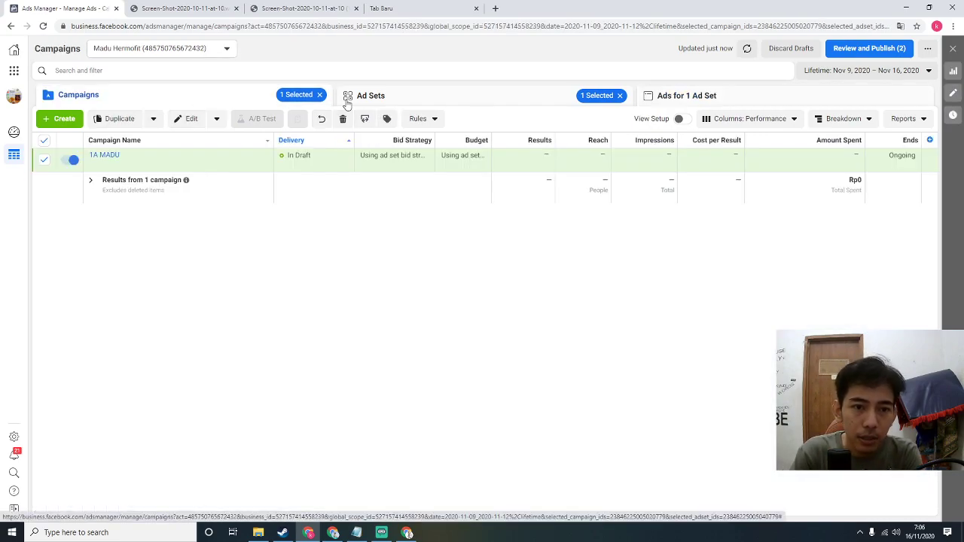
Compare the ad set list and ads list of the 1A MADU campaign, ending back on the campaign list.
click(407, 102)
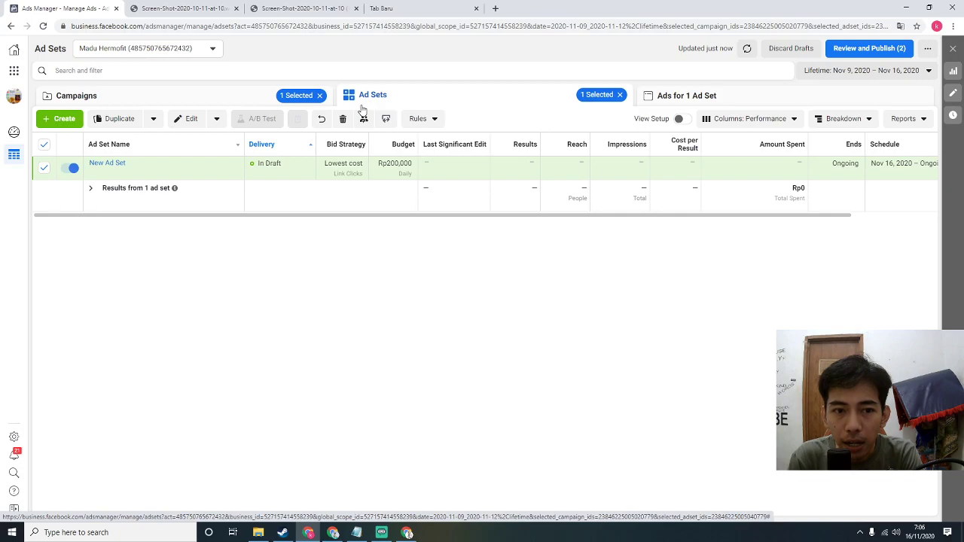
click(732, 98)
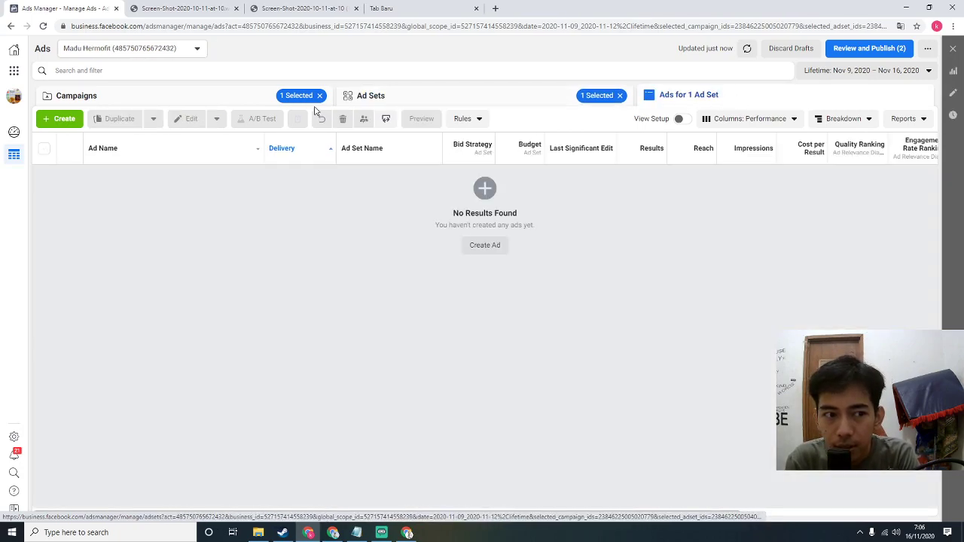
click(263, 96)
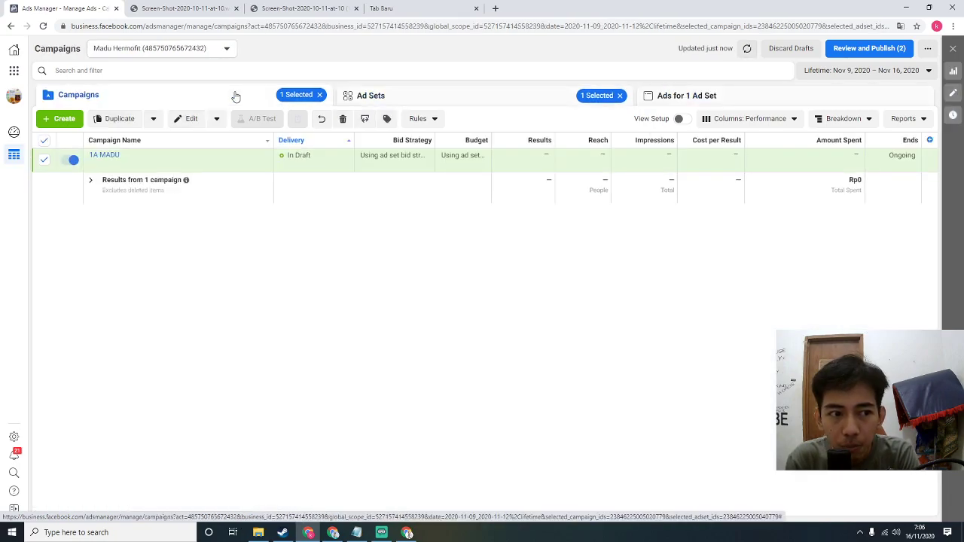
Review the objectives offered for another new campaign and close the dialog without creating one.
click(63, 118)
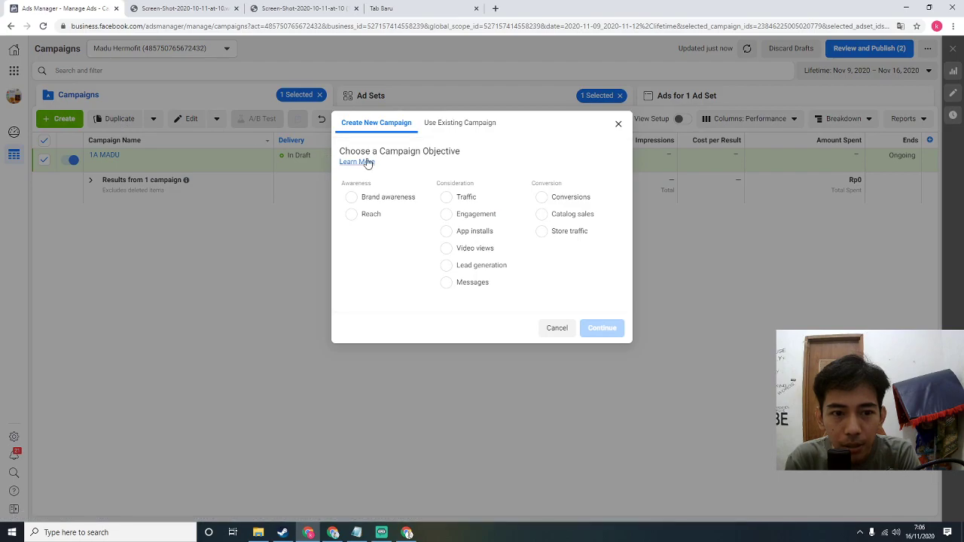
click(619, 123)
click(63, 118)
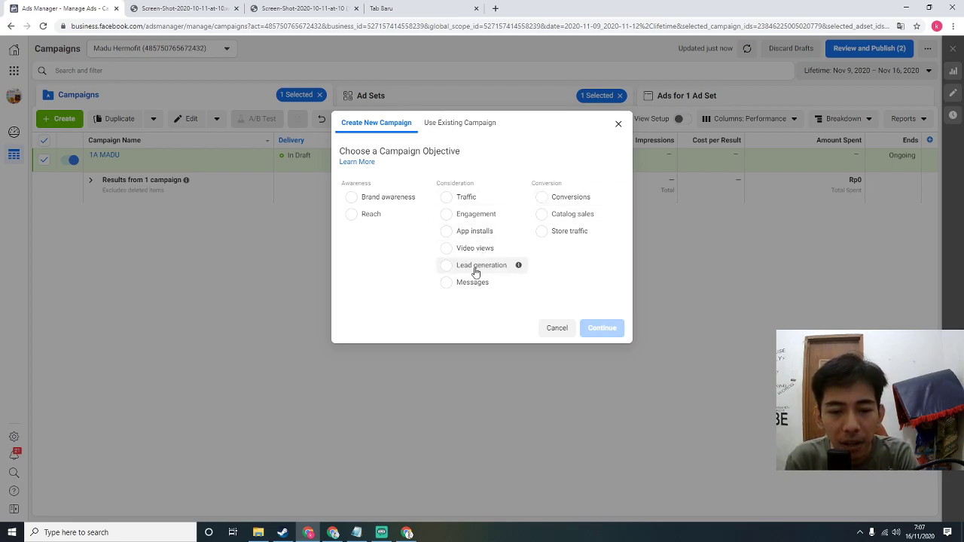
click(616, 125)
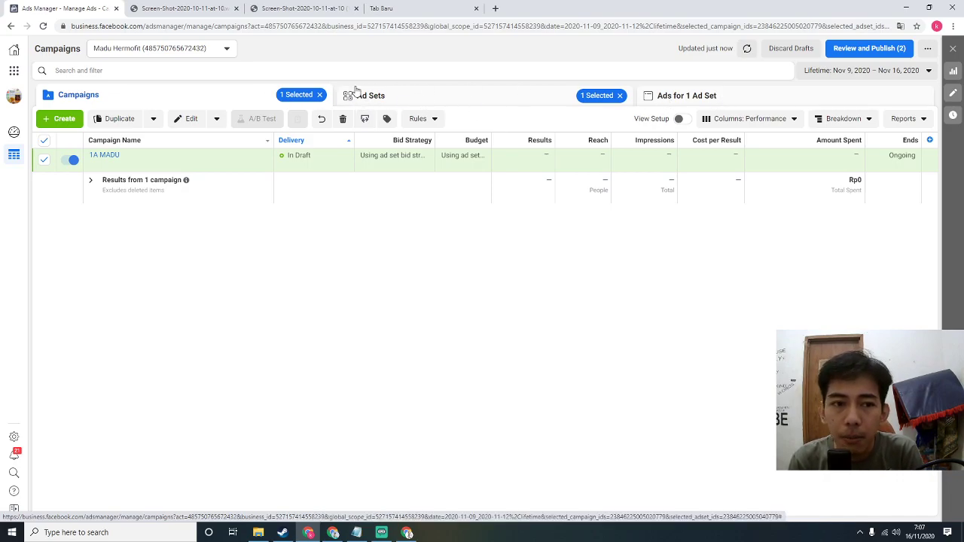
Go through the campaign, ad set and ad levels of the 1A MADU draft, ending on the ad set list.
click(701, 97)
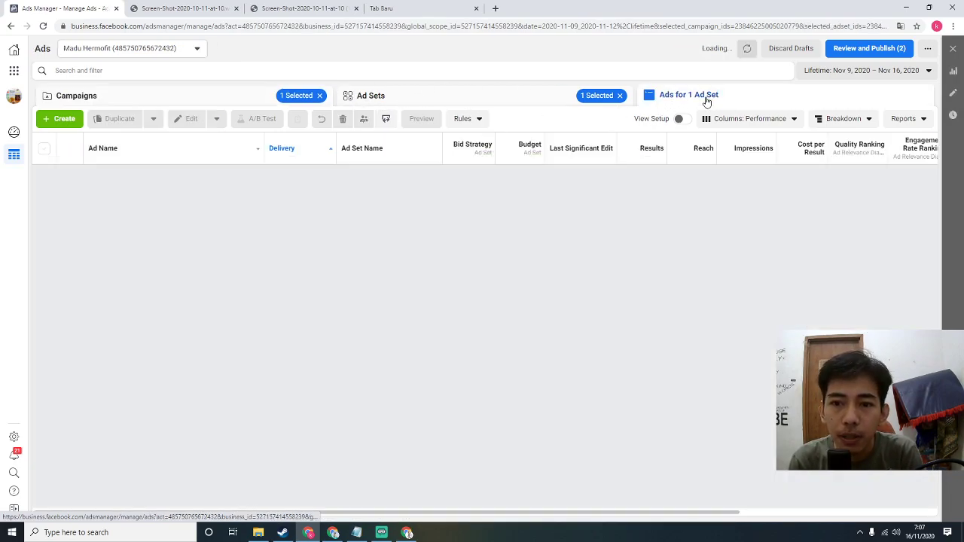
click(458, 98)
click(248, 104)
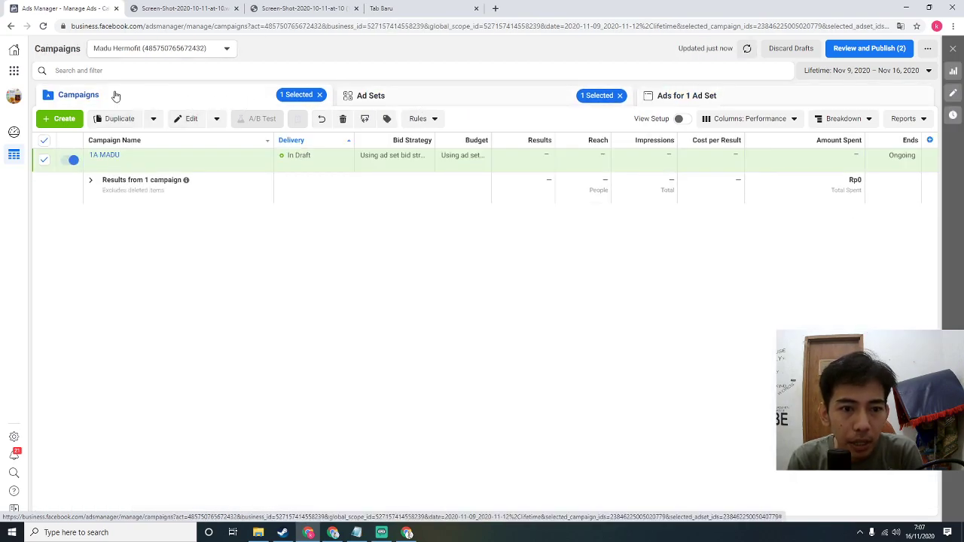
click(377, 96)
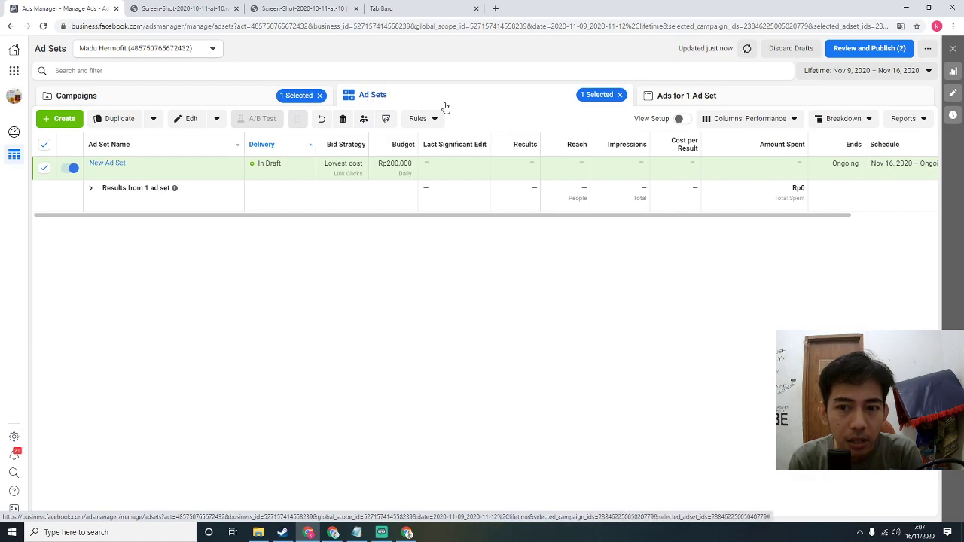
click(713, 98)
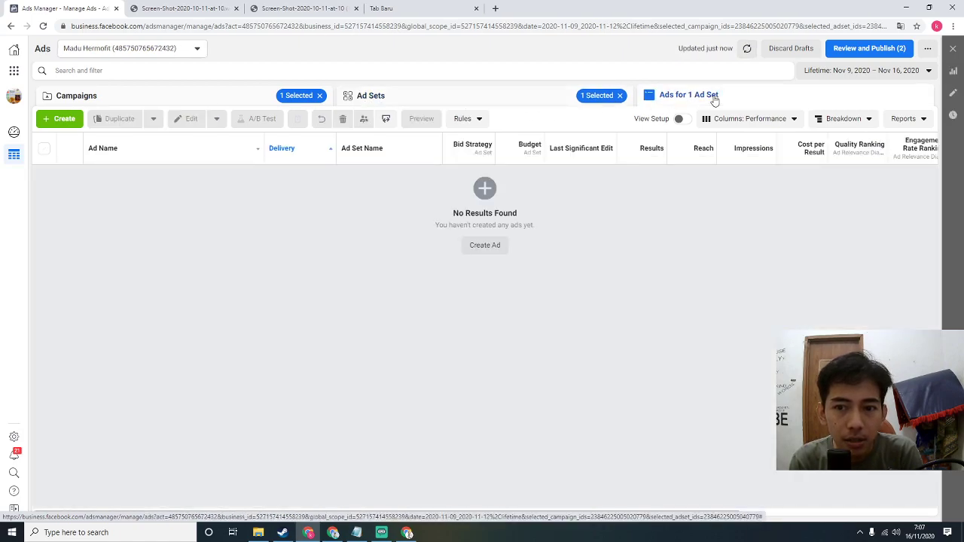
click(215, 102)
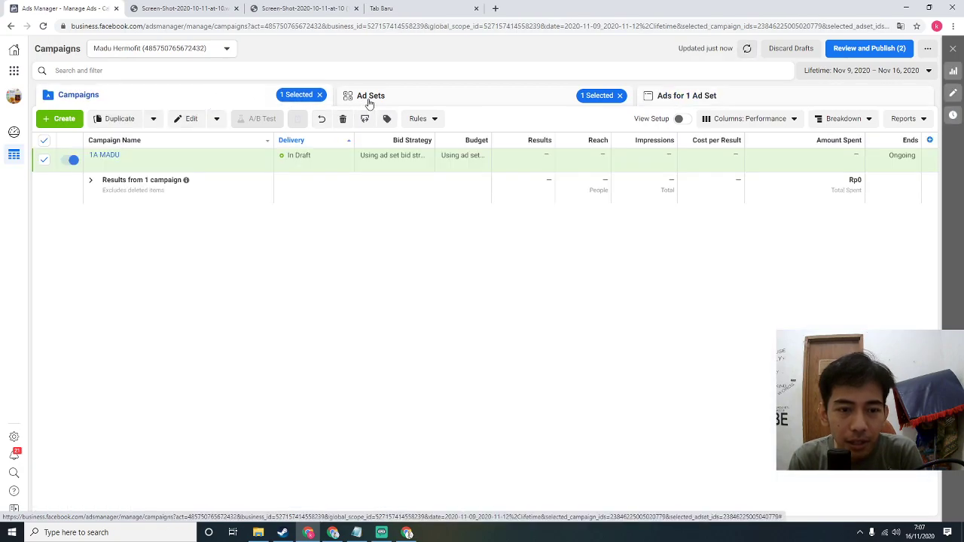
click(384, 101)
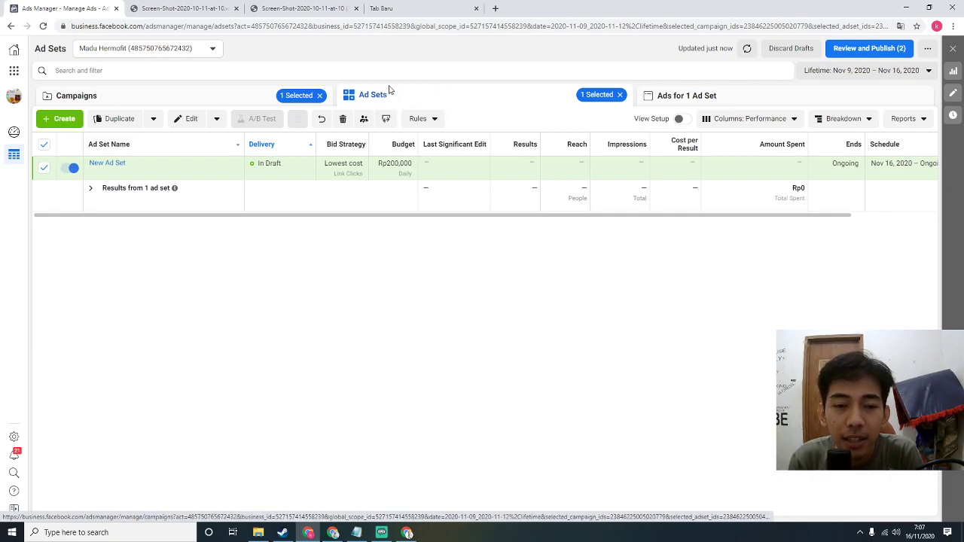
Check the ads list of the selected ad set, return to the campaign list and delete the 1A MADU draft campaign.
click(716, 97)
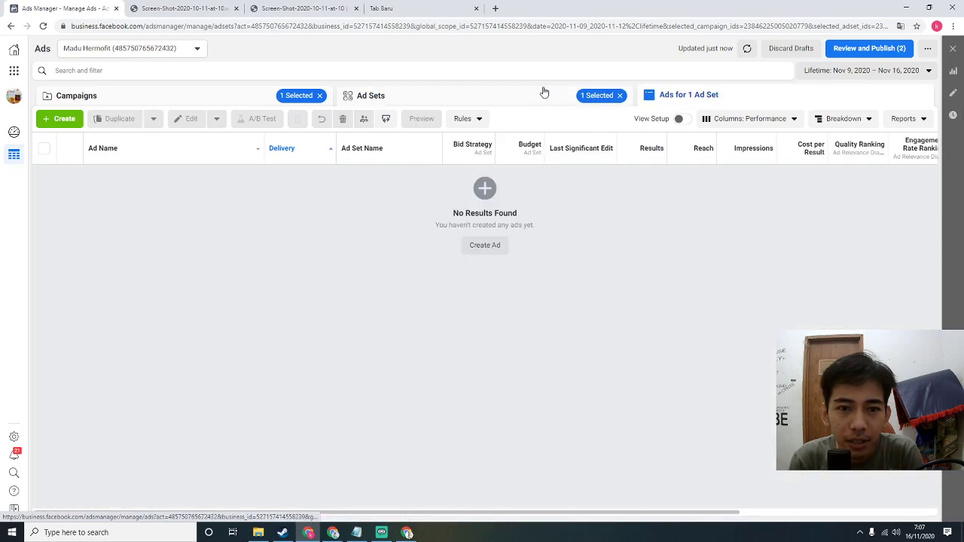
click(546, 92)
click(255, 94)
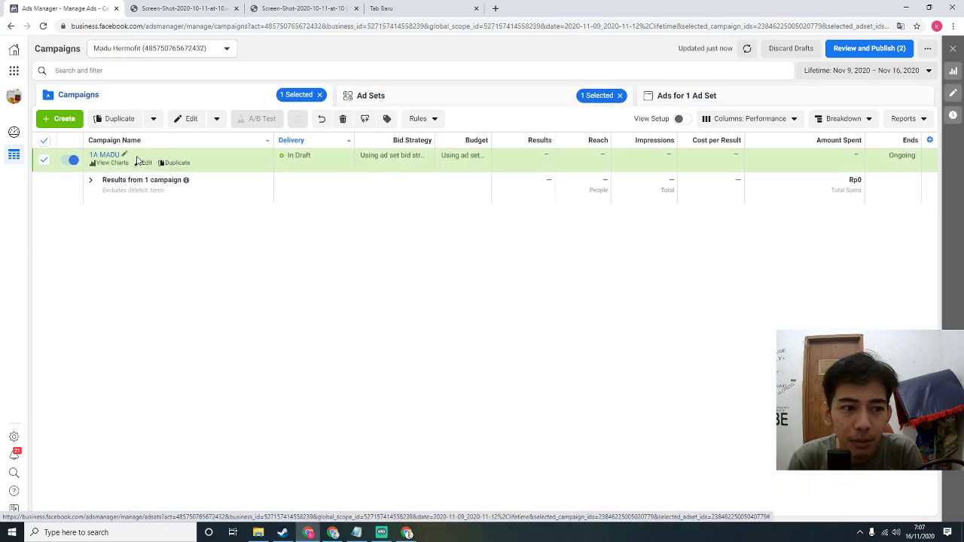
click(343, 118)
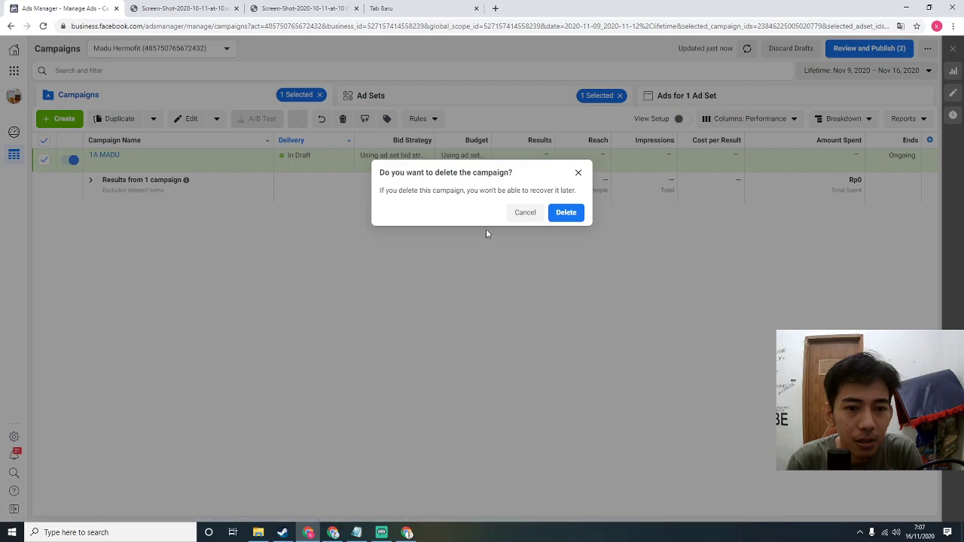
click(566, 213)
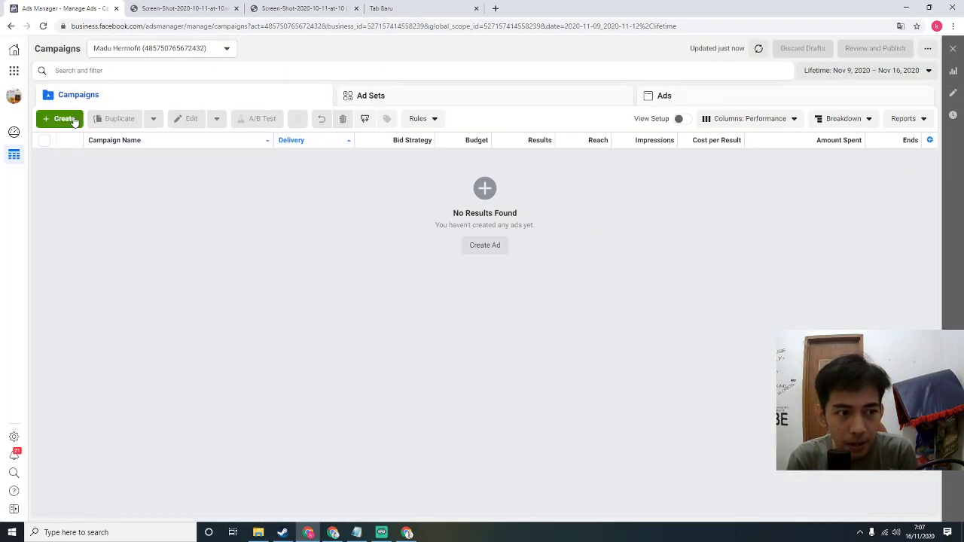
Create a new campaign with the Traffic objective.
click(73, 118)
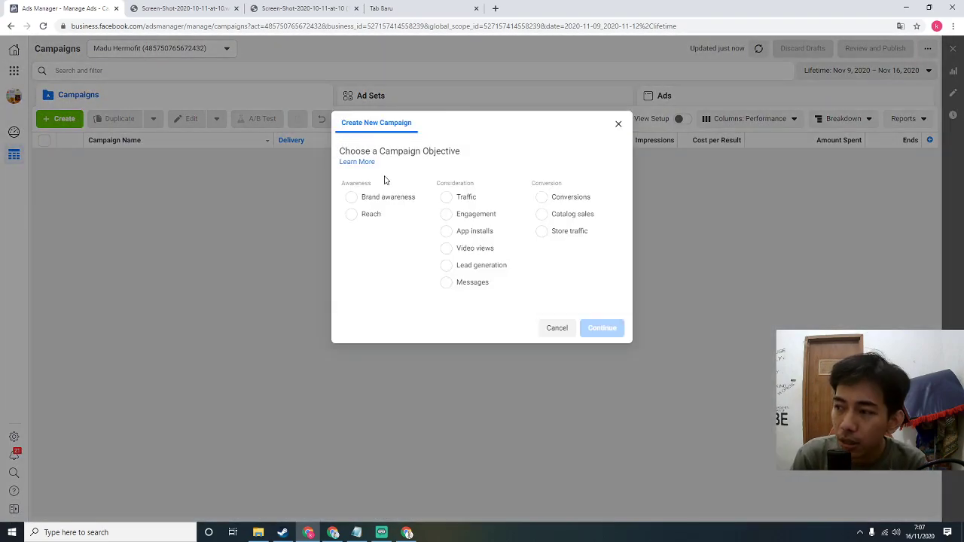
click(456, 197)
click(612, 410)
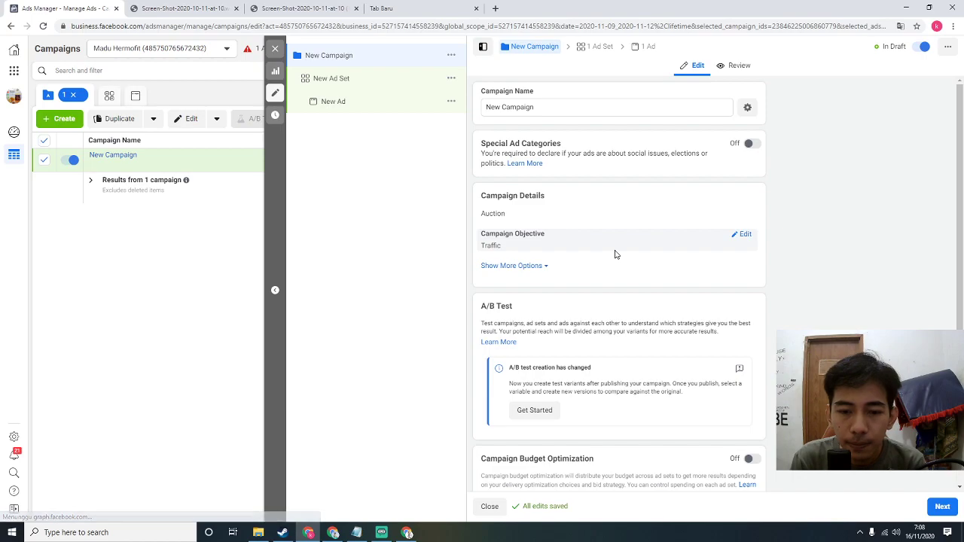
Name the new Traffic campaign "1a Madu".
click(580, 110)
key(ctrl+a)
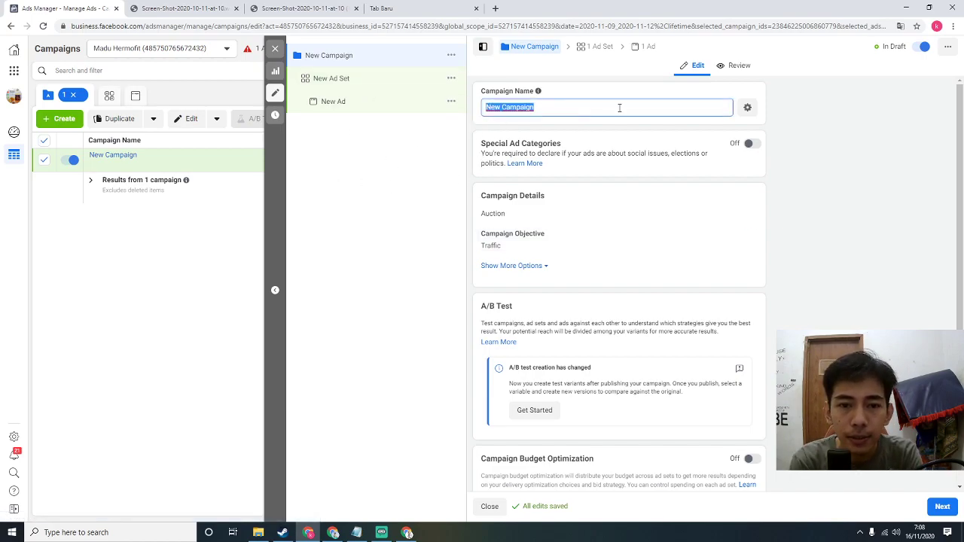
text(B)
key(BackSpace)
text(1a)
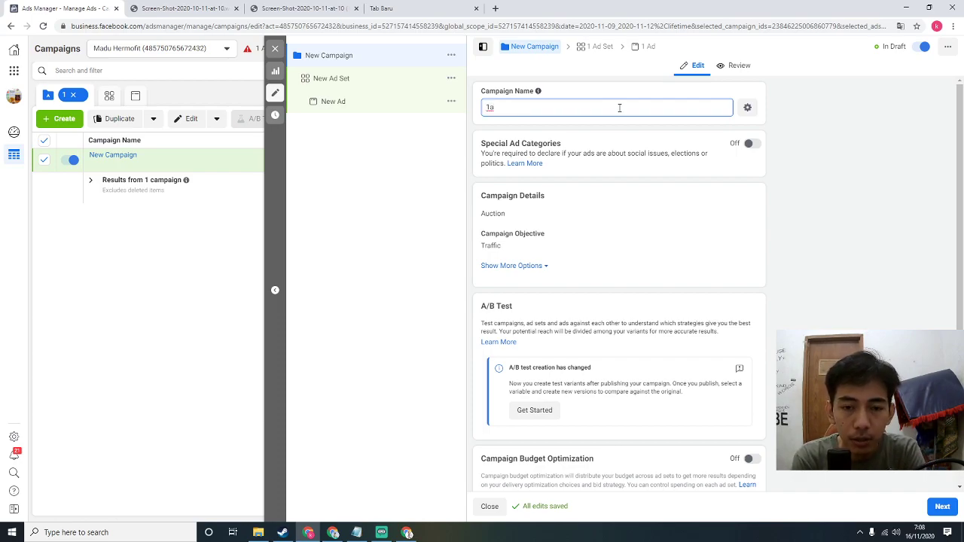
text( Madu)
key(BackSpace)
key(BackSpace)
text(ad)
key(BackSpace)
key(BackSpace)
text(du)
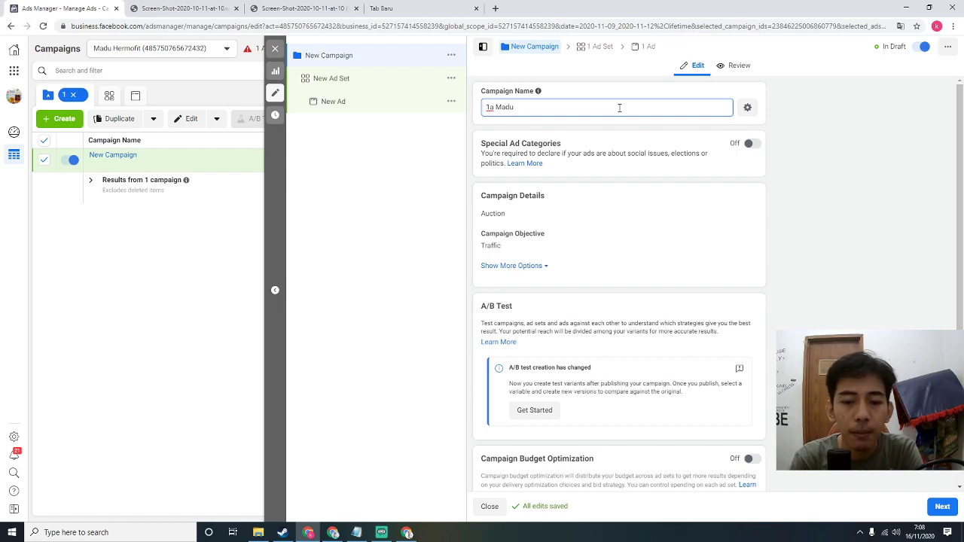
Demonstrate the Campaign Budget Optimization setting of the 1a Madu campaign by turning it on and back off.
scroll(611, 181, down, 1)
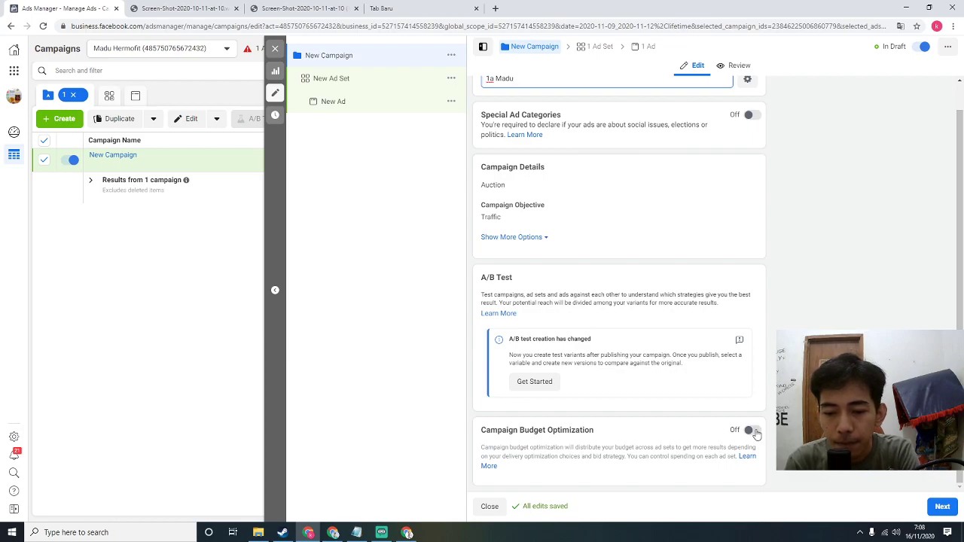
drag(480, 433, 609, 438)
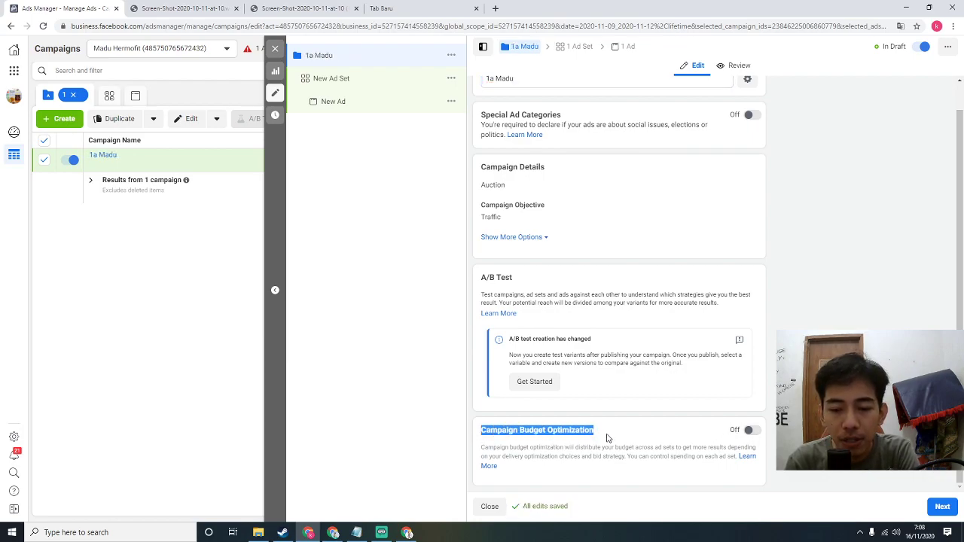
click(752, 432)
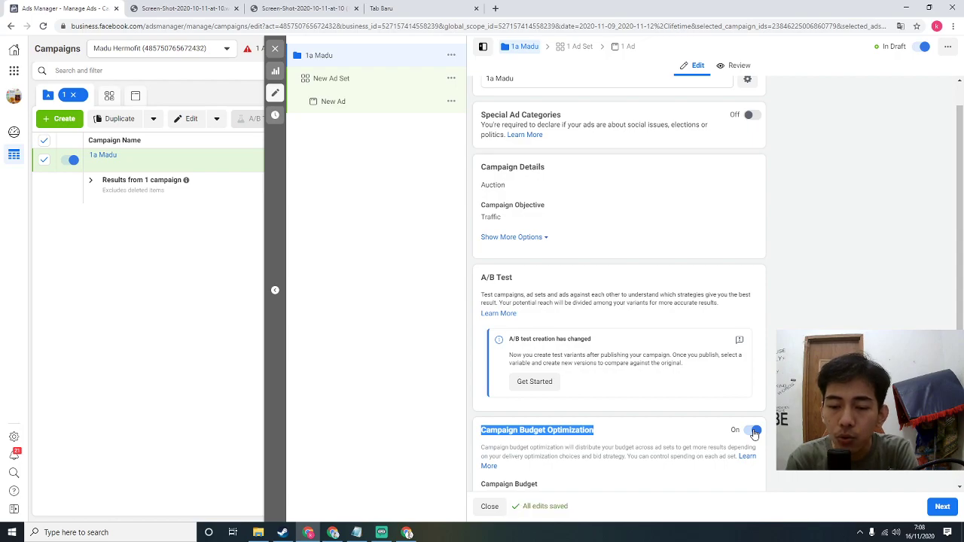
click(755, 433)
click(680, 422)
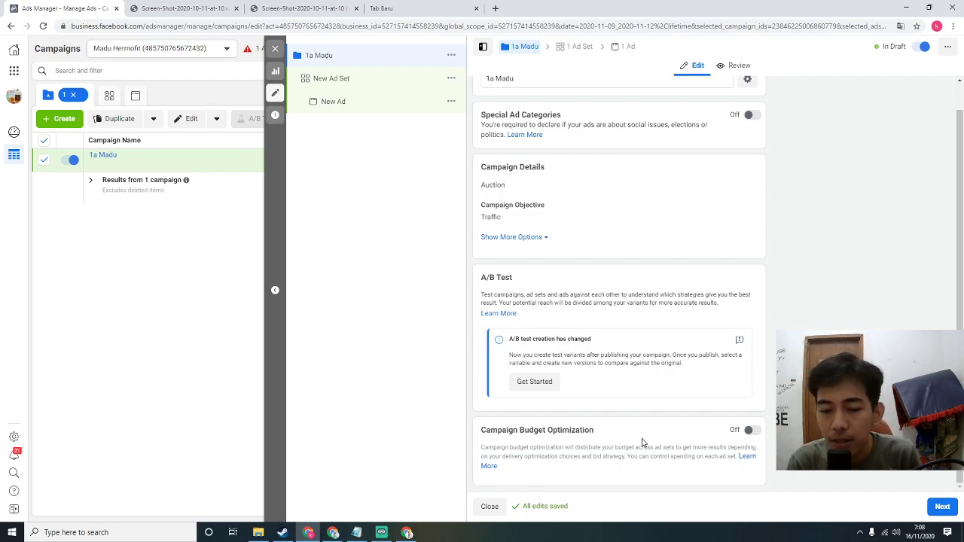
drag(598, 432, 483, 430)
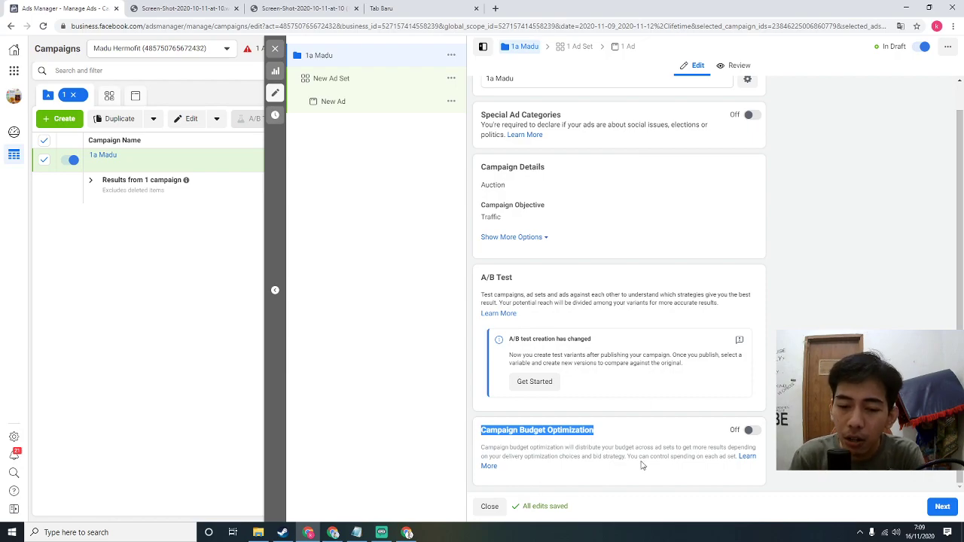
click(576, 428)
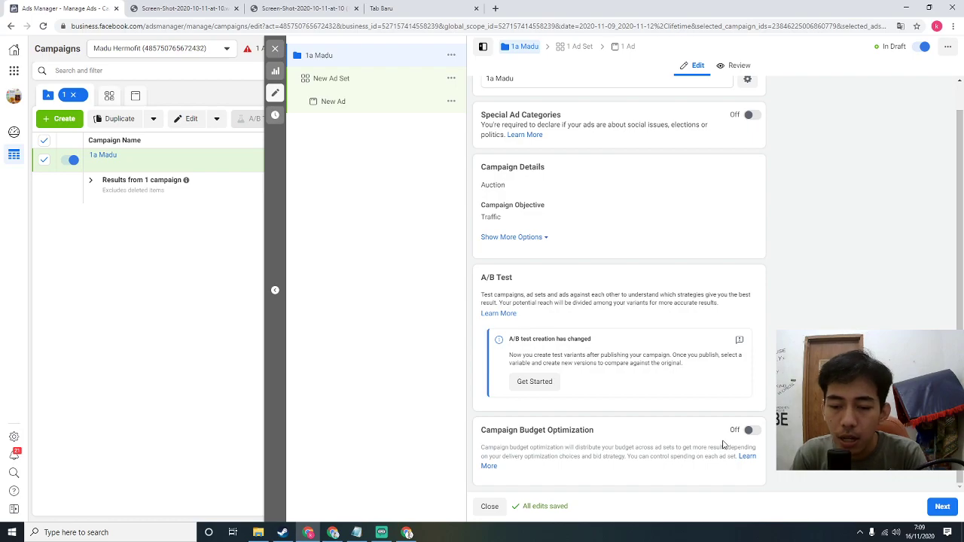
click(749, 431)
click(749, 430)
Continue to the ad set level, look over its settings and name the ad set "PNS".
click(942, 506)
drag(570, 107, 488, 109)
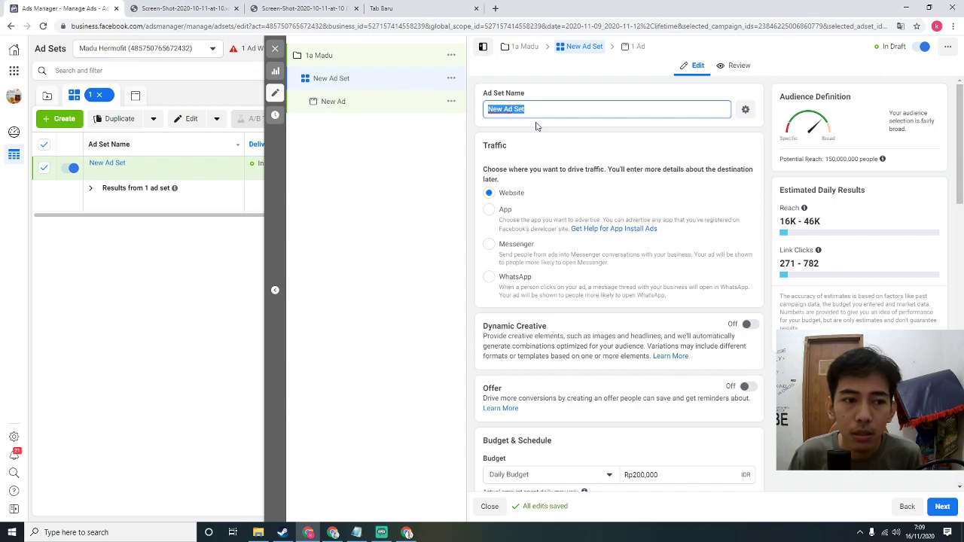
scroll(601, 291, down, 3)
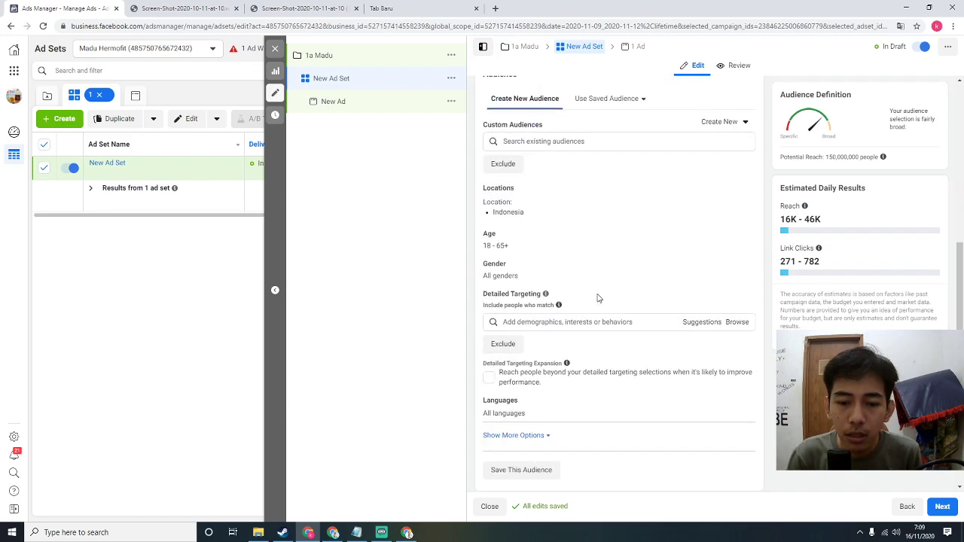
scroll(599, 290, up, 7)
scroll(595, 288, up, 1)
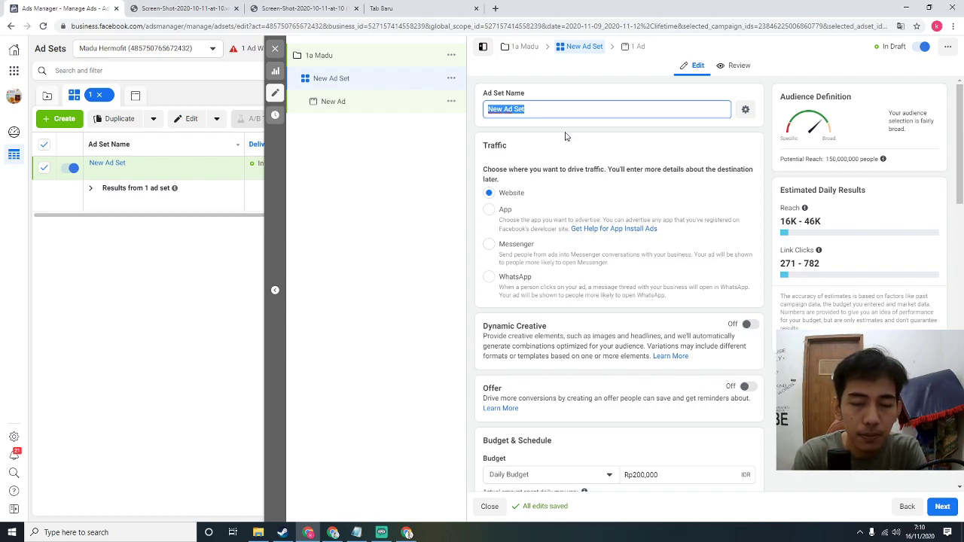
text(PNS)
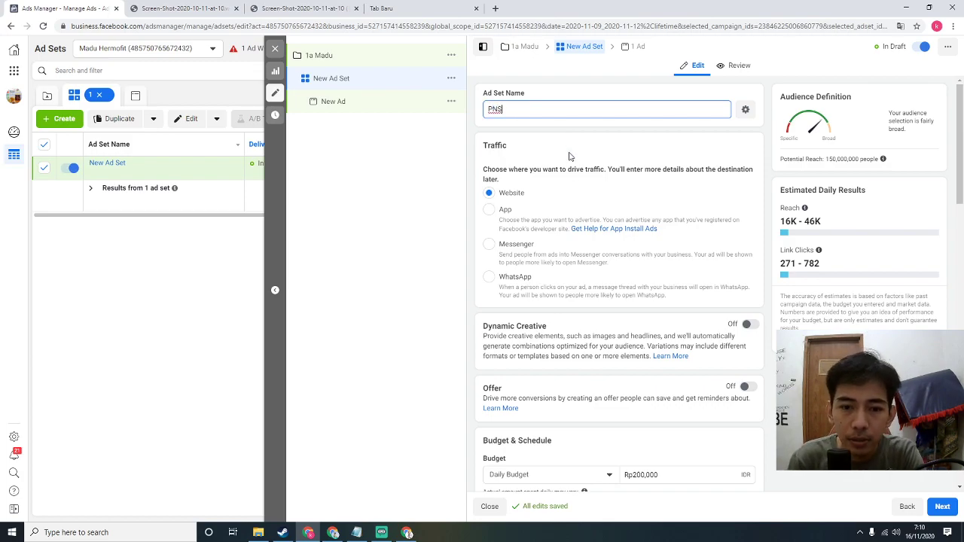
Set the PNS ad set's daily budget to Rp20,000.
scroll(571, 216, down, 4)
scroll(644, 269, up, 1)
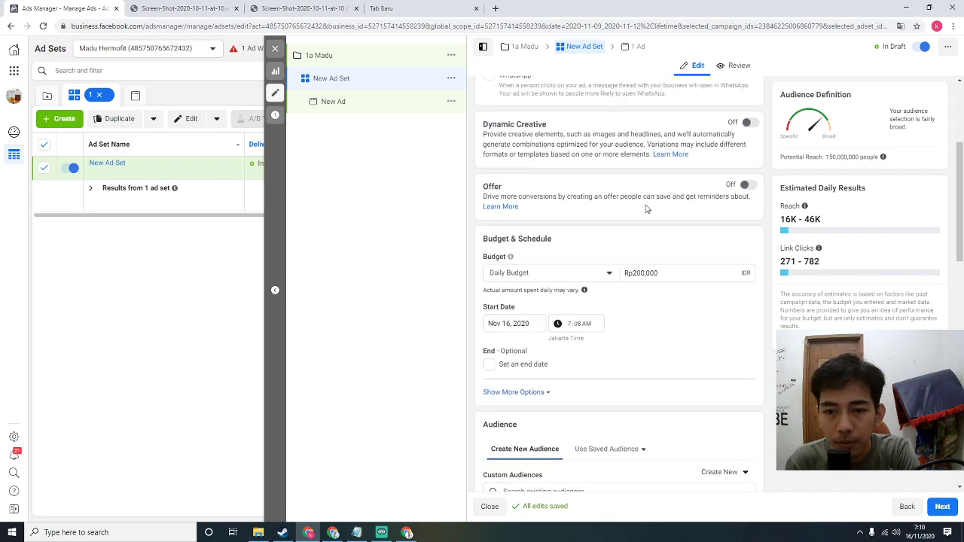
scroll(622, 274, up, 3)
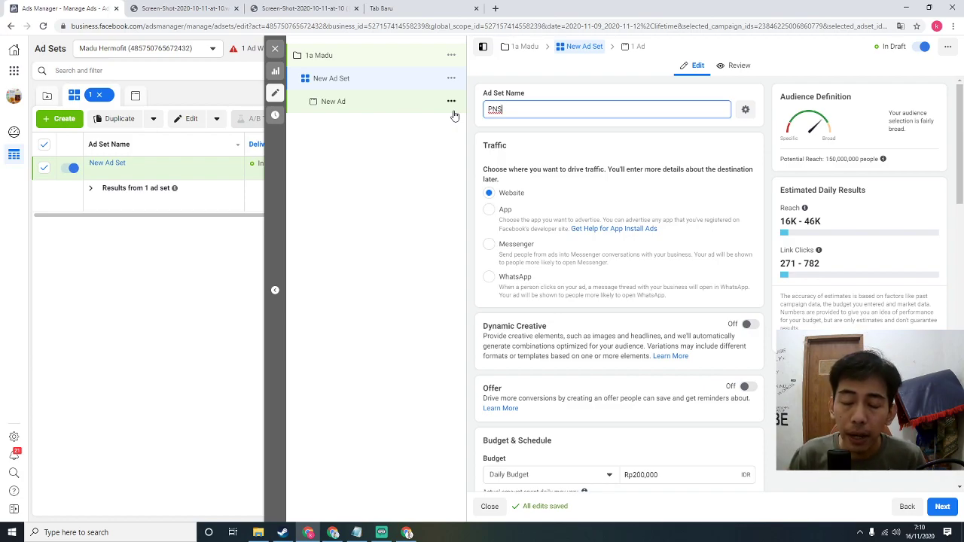
scroll(614, 254, down, 2)
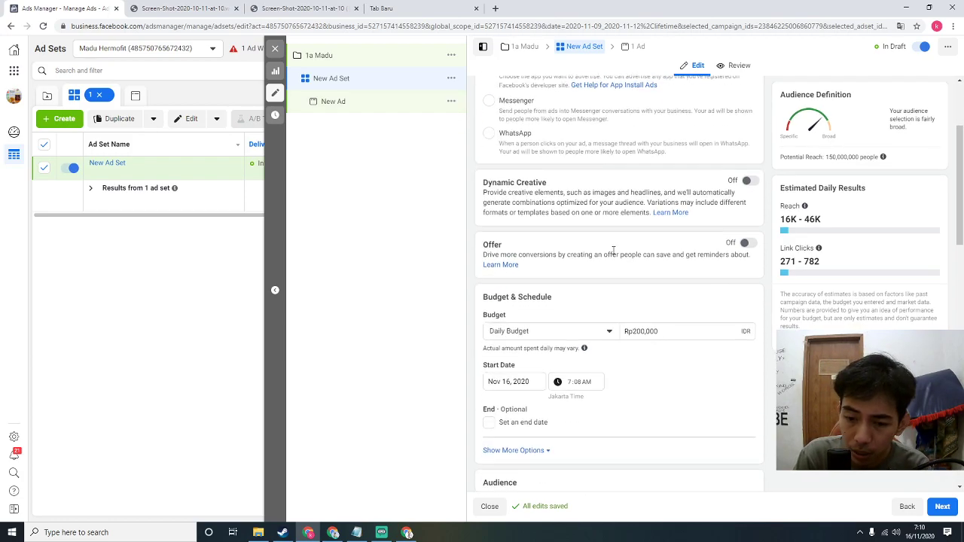
double_click(638, 324)
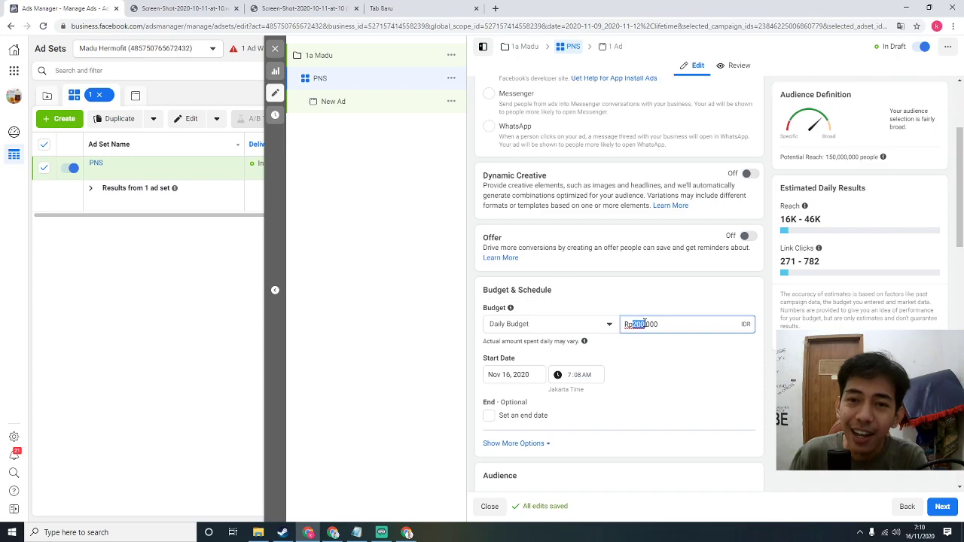
text(50)
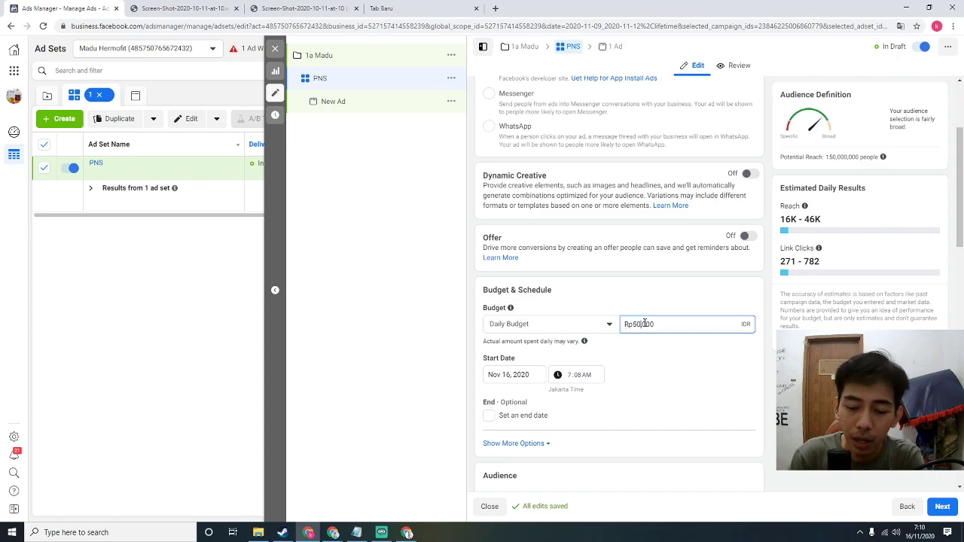
key(BackSpace)
key(BackSpace)
text(20)
click(644, 299)
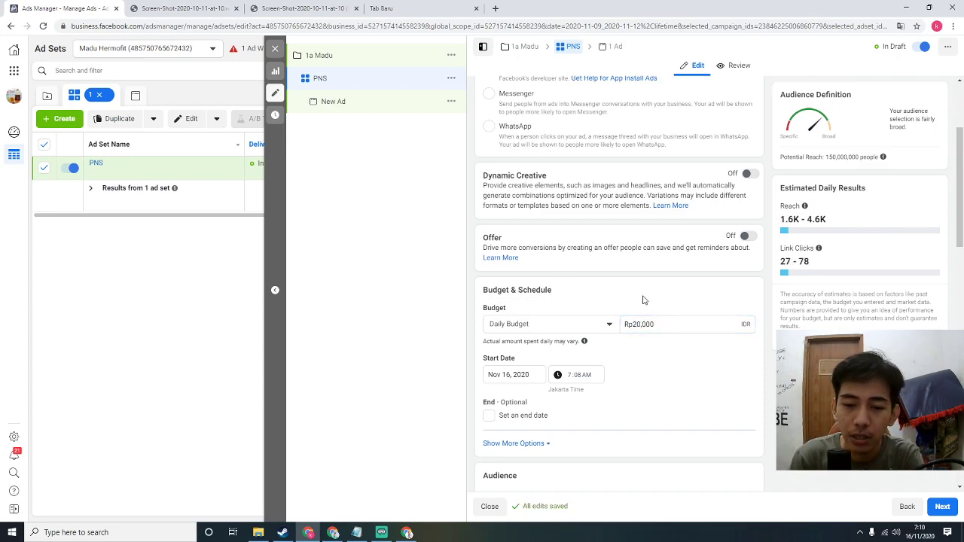
Set the minimum age of the PNS ad set's audience to 27.
scroll(642, 300, down, 1)
scroll(646, 354, down, 2)
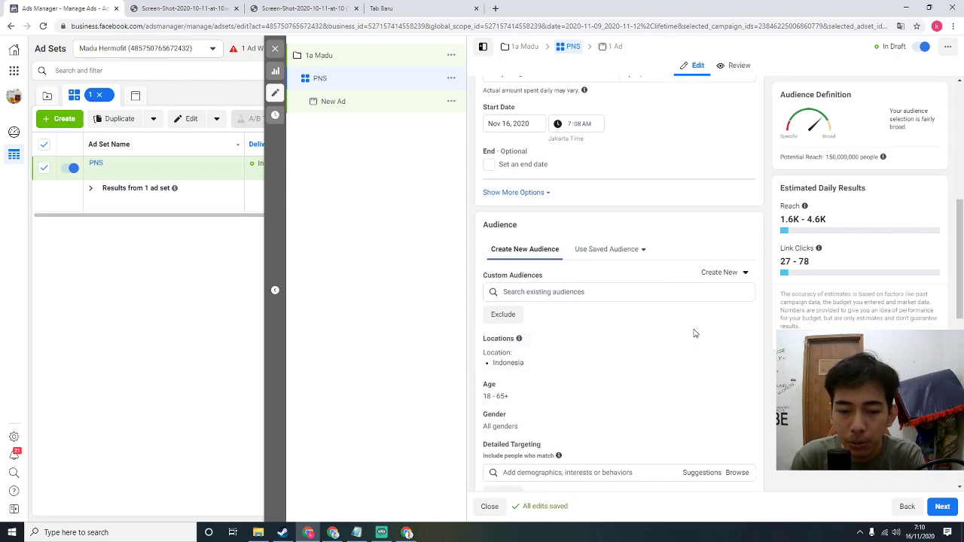
scroll(581, 361, down, 1)
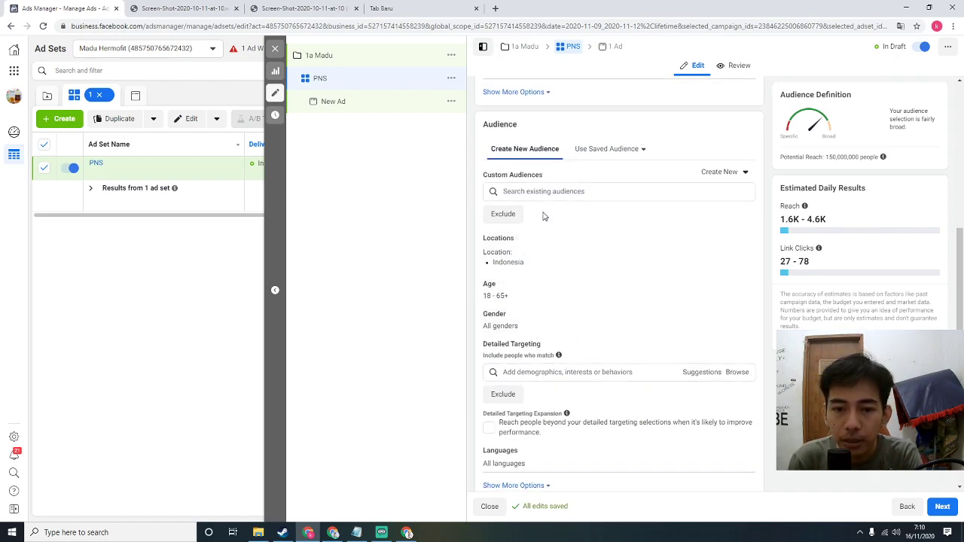
click(737, 291)
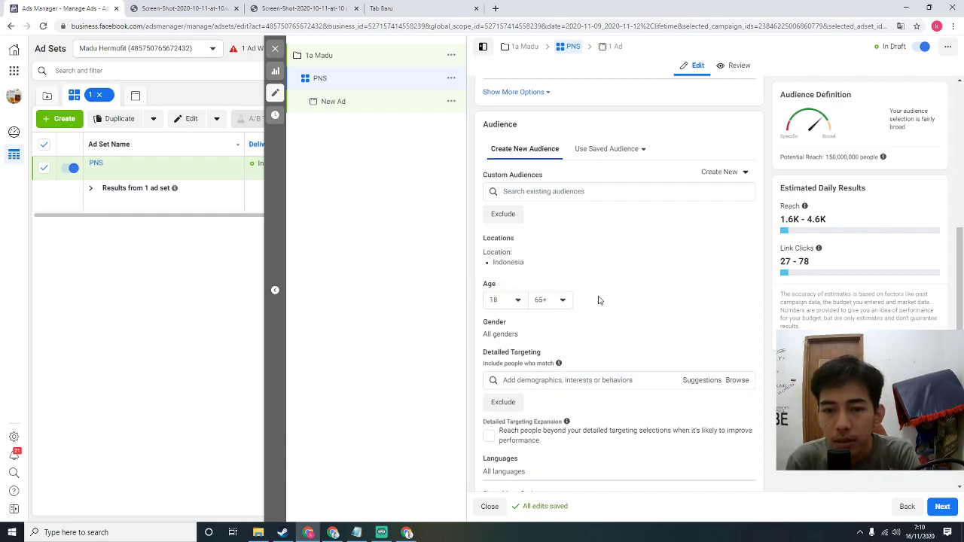
scroll(570, 312, up, 2)
scroll(575, 316, down, 1)
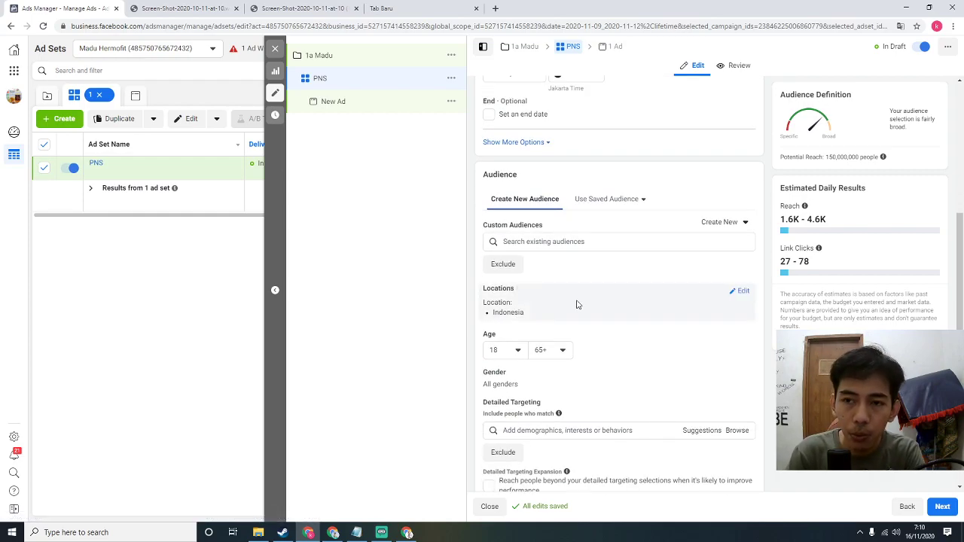
click(500, 351)
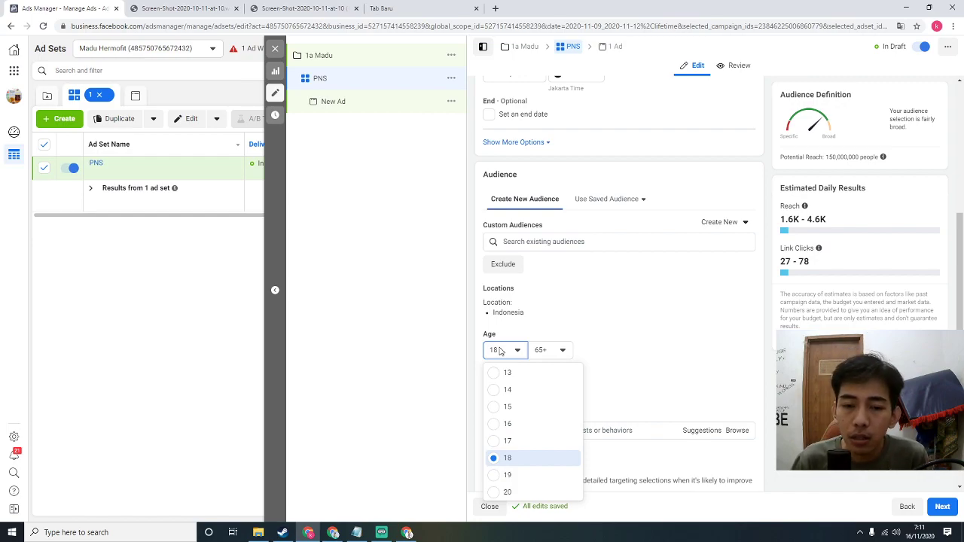
scroll(528, 456, down, 2)
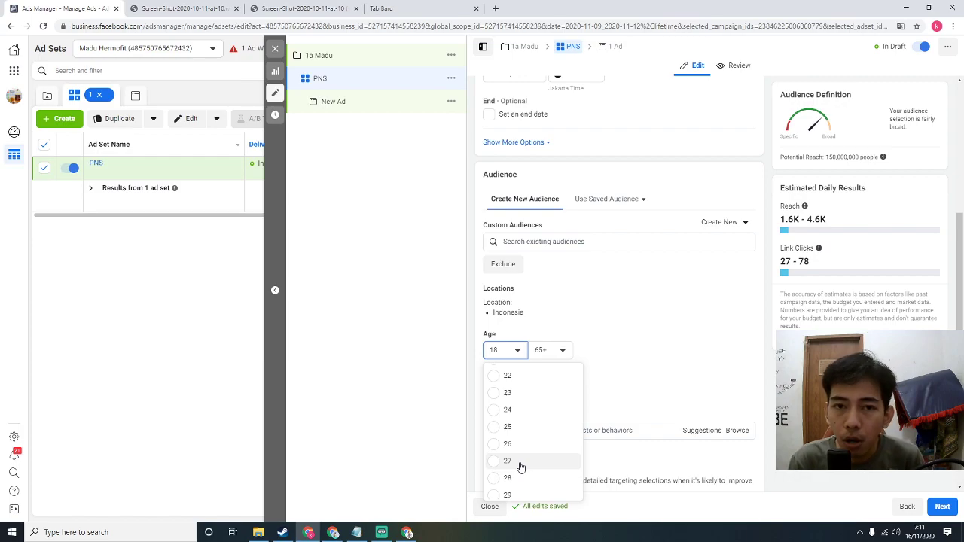
click(520, 461)
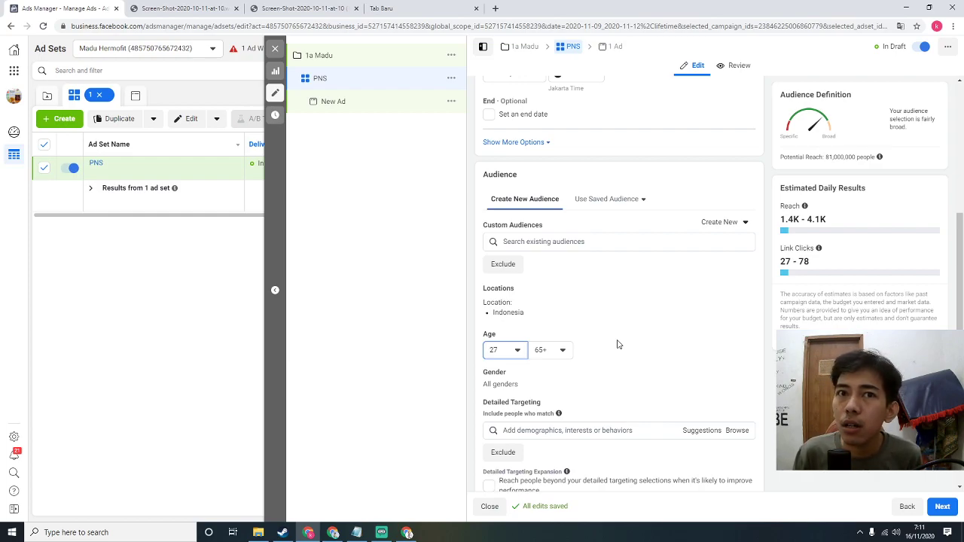
Set the maximum age of the PNS ad set's audience to 57.
click(550, 350)
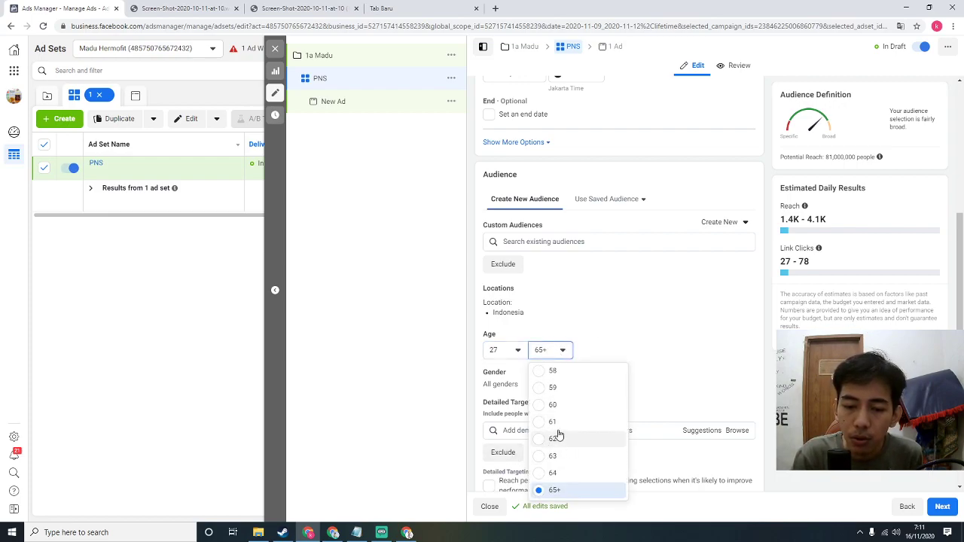
scroll(565, 444, up, 2)
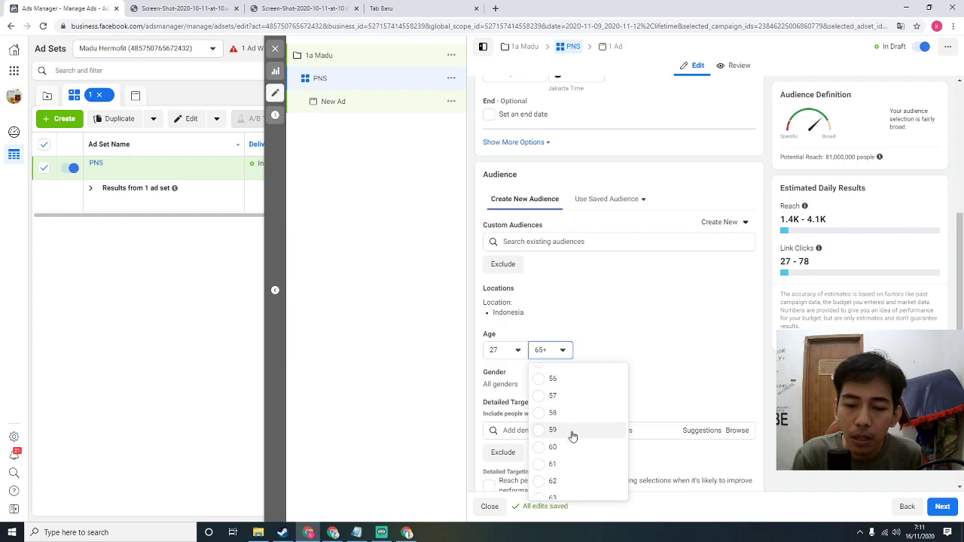
scroll(570, 429, down, 2)
scroll(558, 420, up, 2)
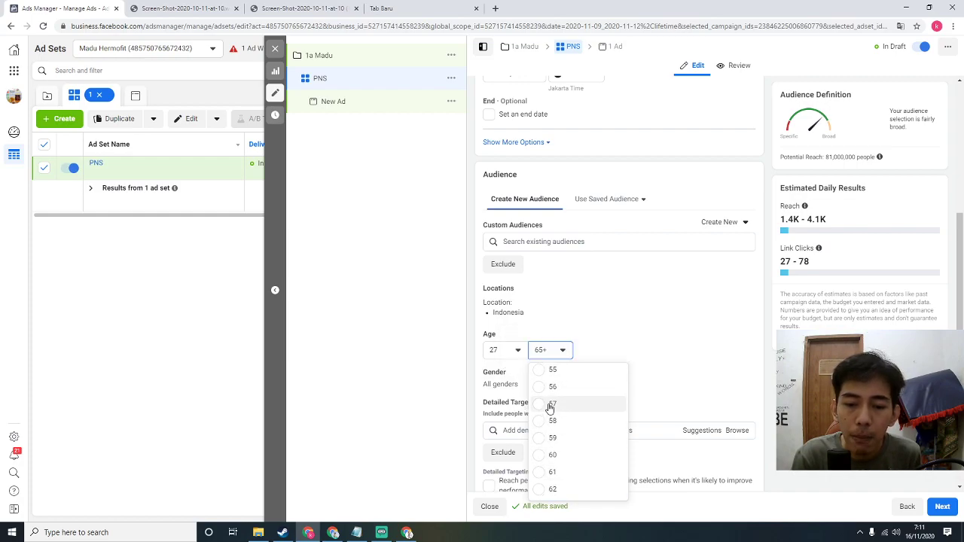
click(553, 404)
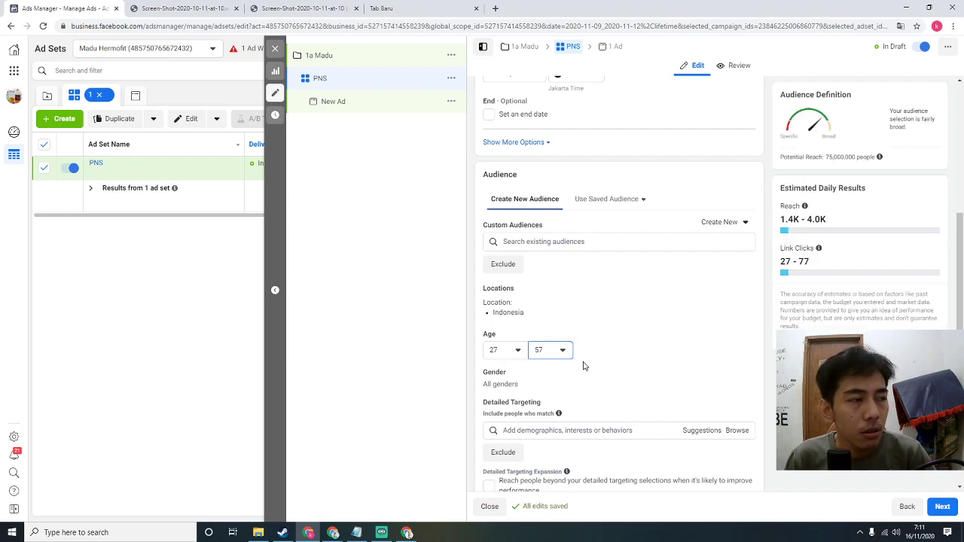
Open the gender setting of the PNS ad set's audience for editing.
scroll(583, 368, down, 2)
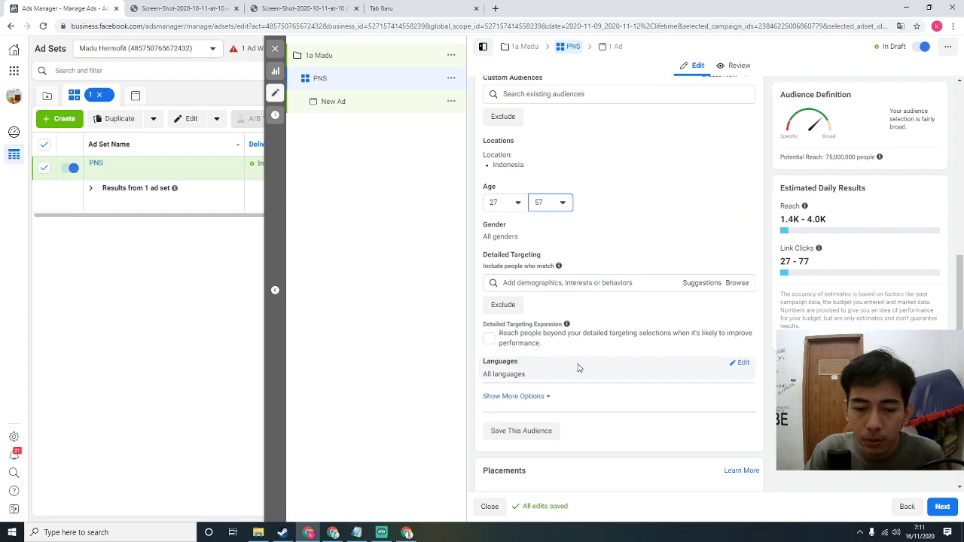
drag(488, 226, 511, 222)
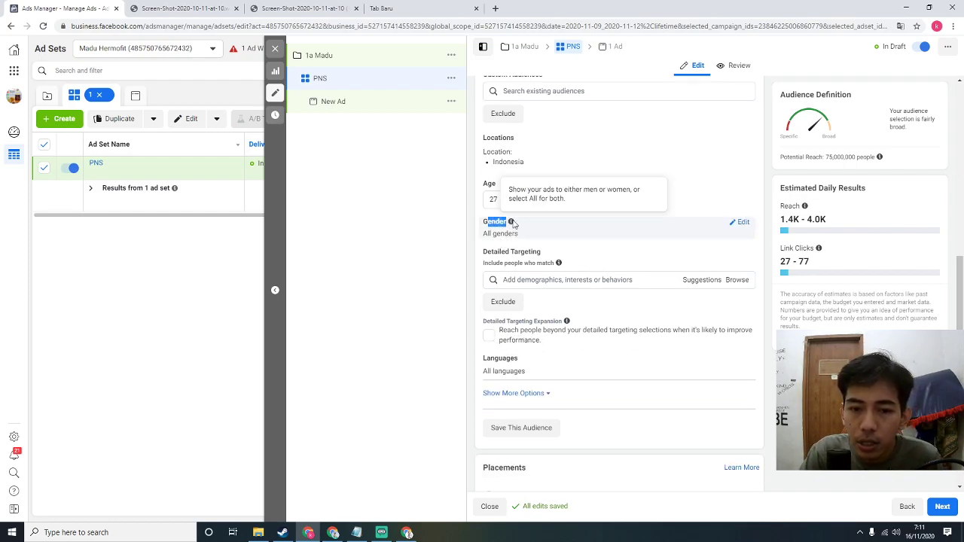
click(740, 223)
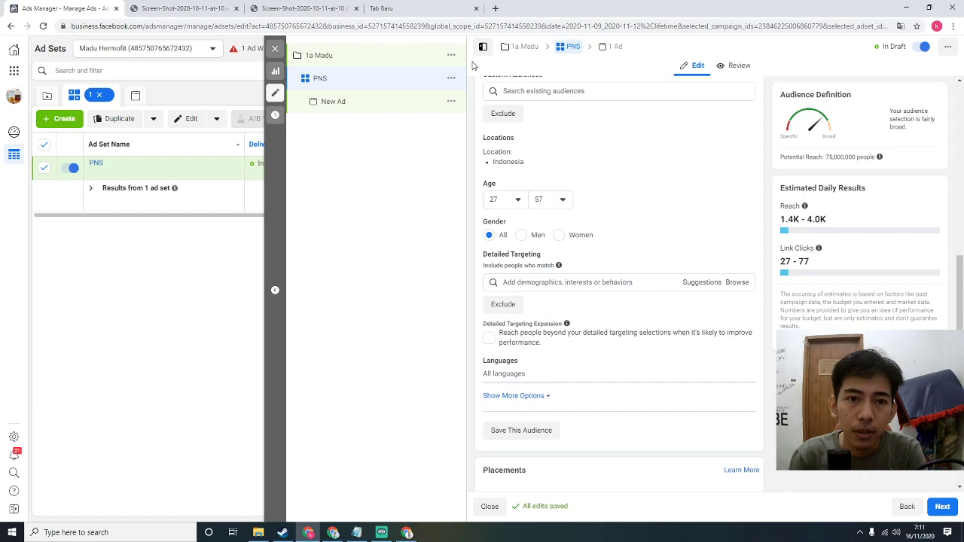
Load the product landing page hermofits.com/v2 in the empty browser tab.
click(416, 6)
text(f)
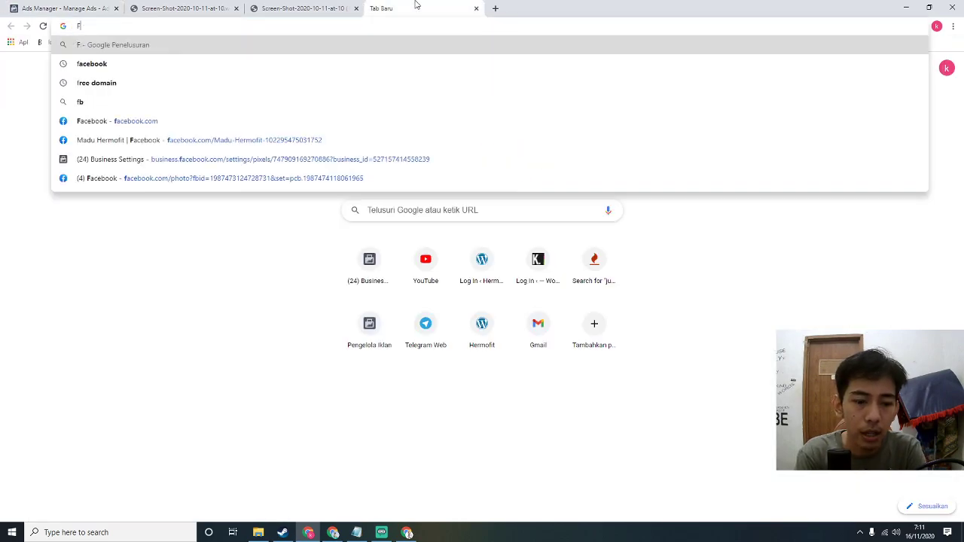
key(BackSpace)
text(h)
key(Down)
key(Down)
key(Down)
key(Down)
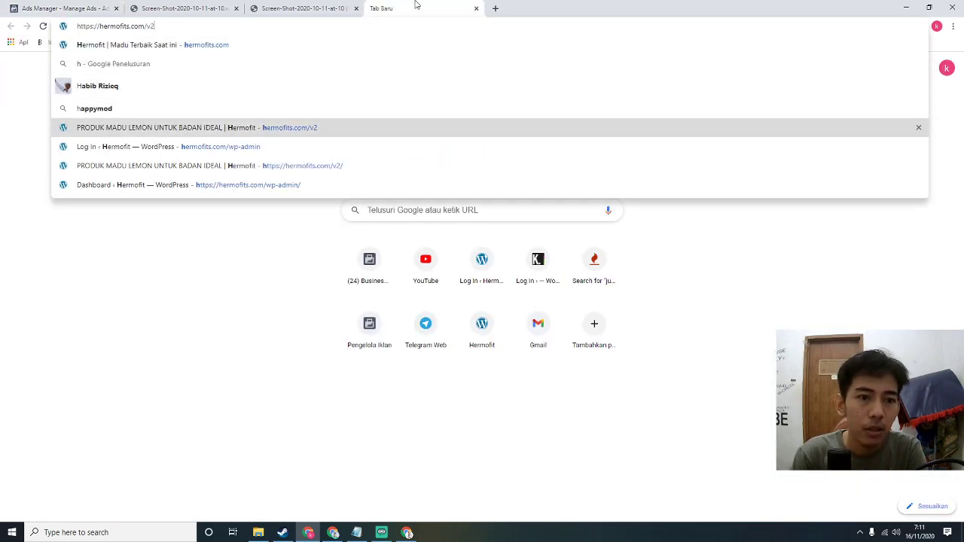
key(Return)
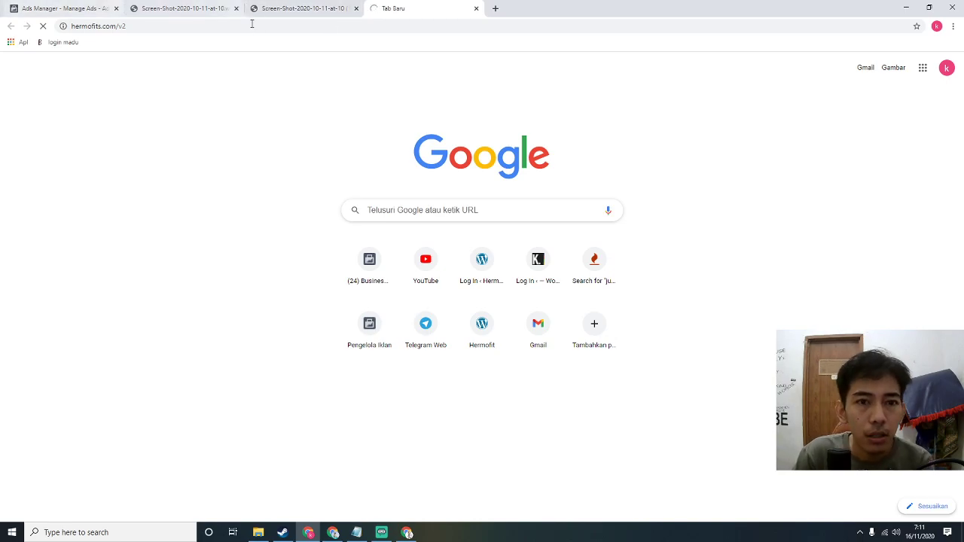
click(65, 9)
click(410, 9)
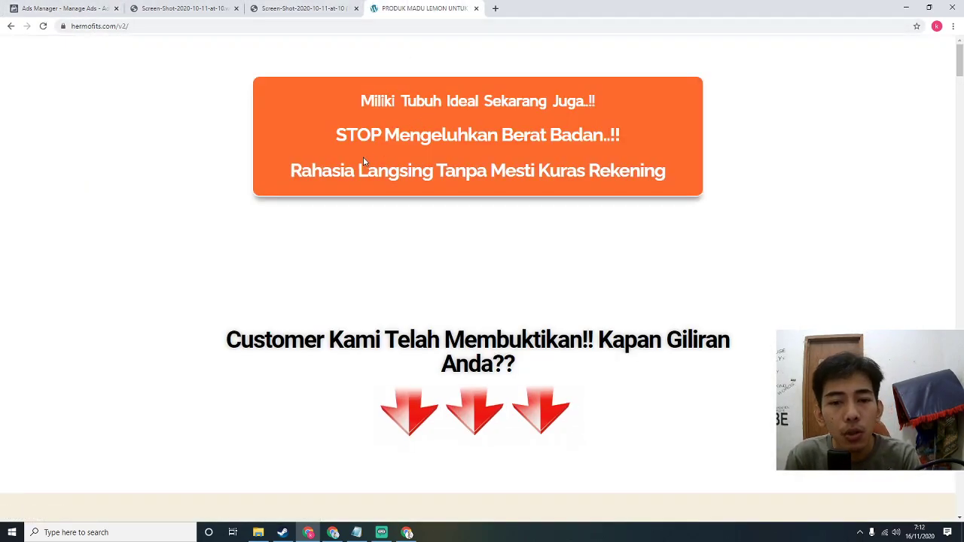
Look over the landing page's headline, customer testimonials and before-and-after photos to judge which gender the product suits.
scroll(361, 159, down, 2)
scroll(361, 164, down, 3)
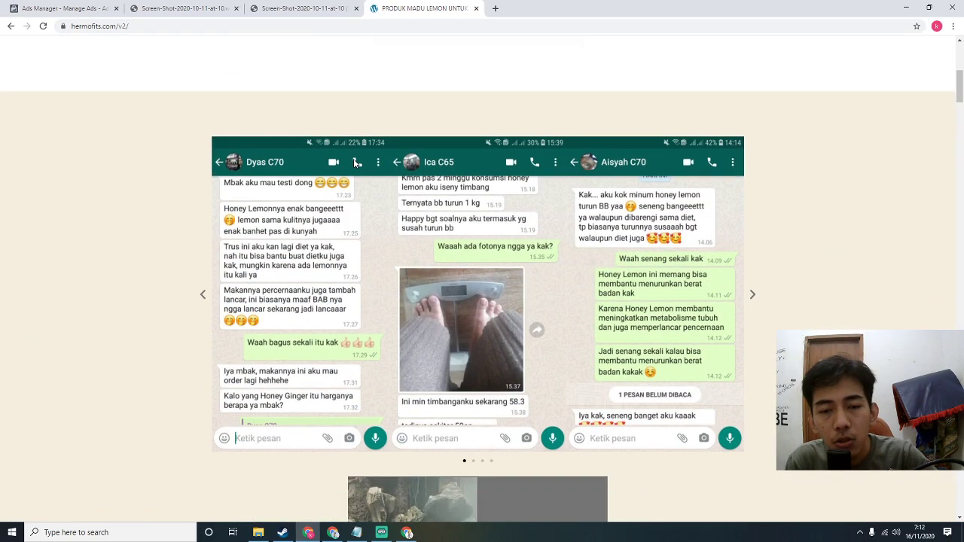
scroll(354, 164, down, 2)
scroll(352, 163, down, 3)
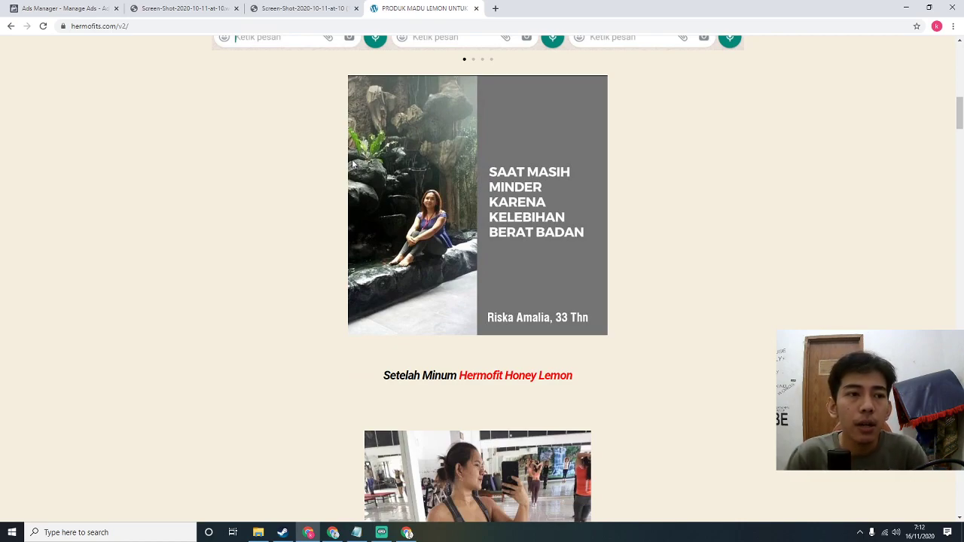
scroll(352, 164, up, 9)
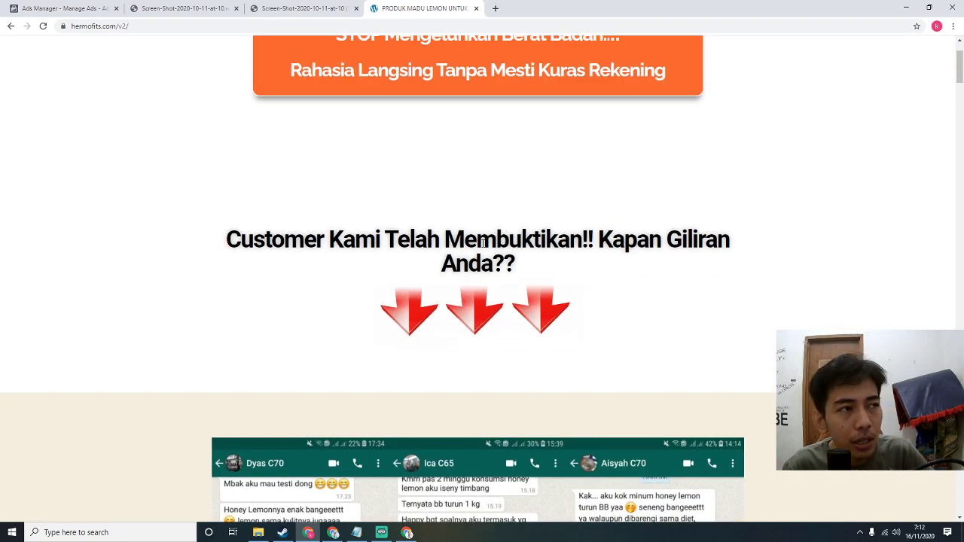
scroll(432, 39, up, 1)
click(426, 26)
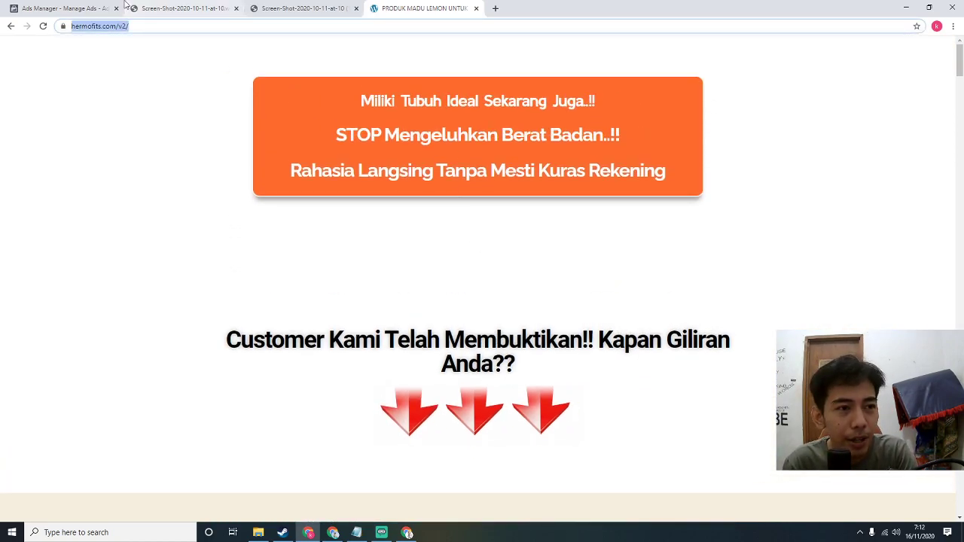
Return to the PNS ad set in Ads Manager, limit its audience to Women and add the Civil service interest to detailed targeting.
click(102, 6)
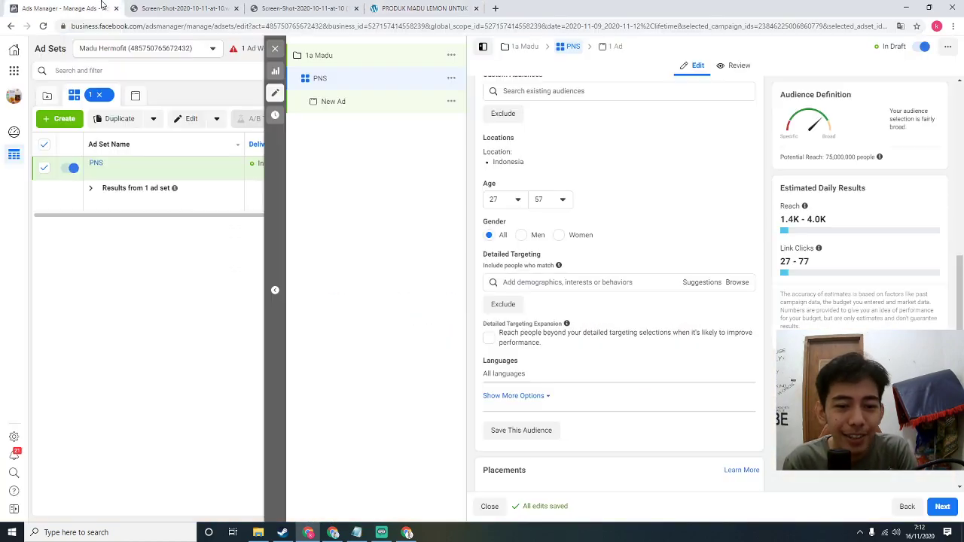
click(559, 235)
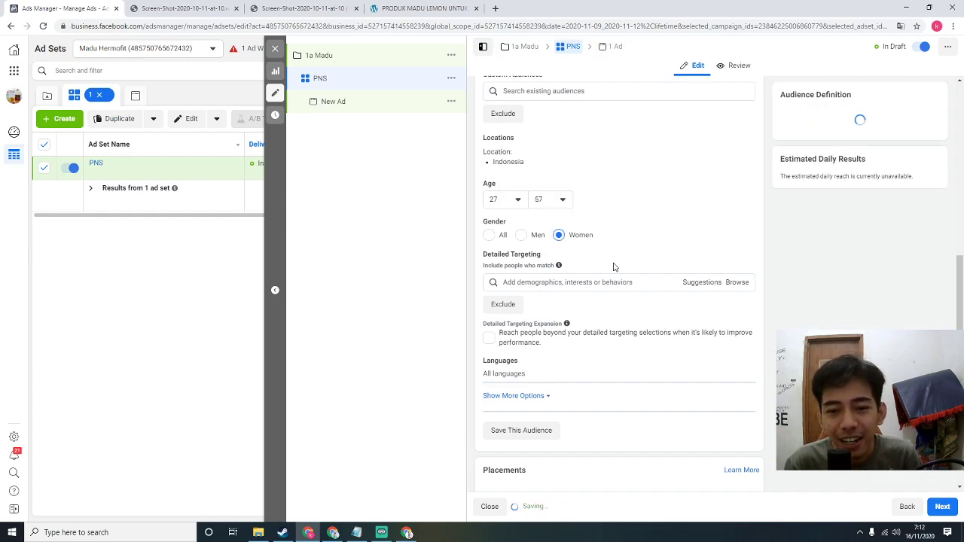
click(572, 285)
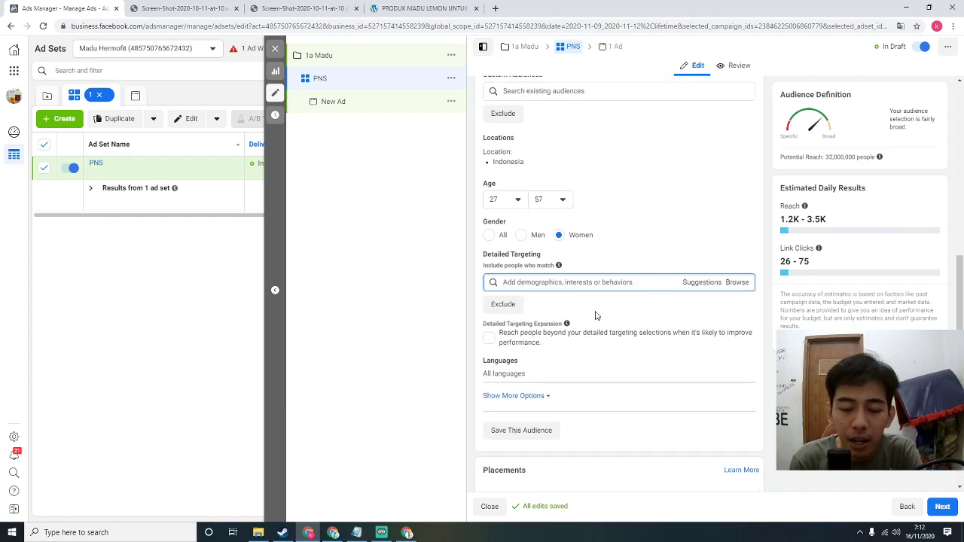
text(pegawai neger)
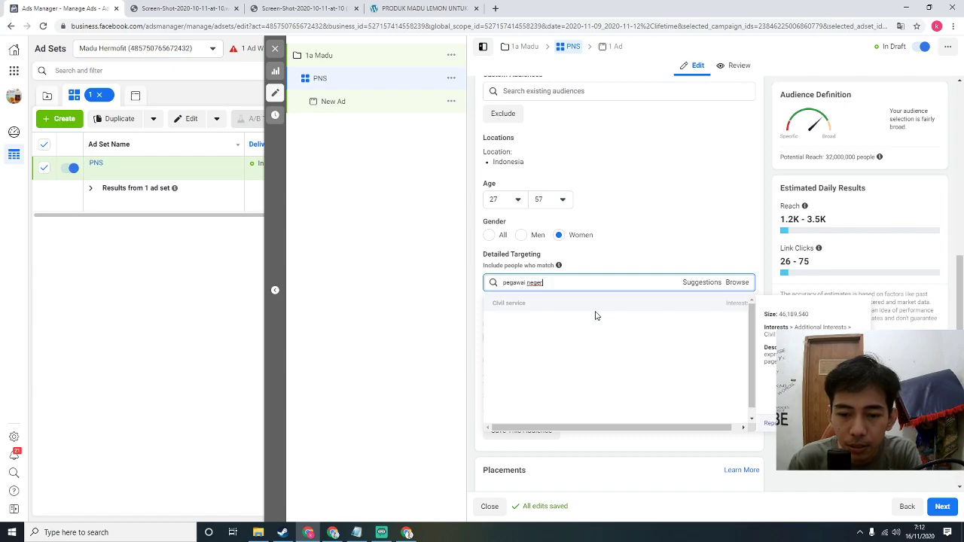
click(594, 306)
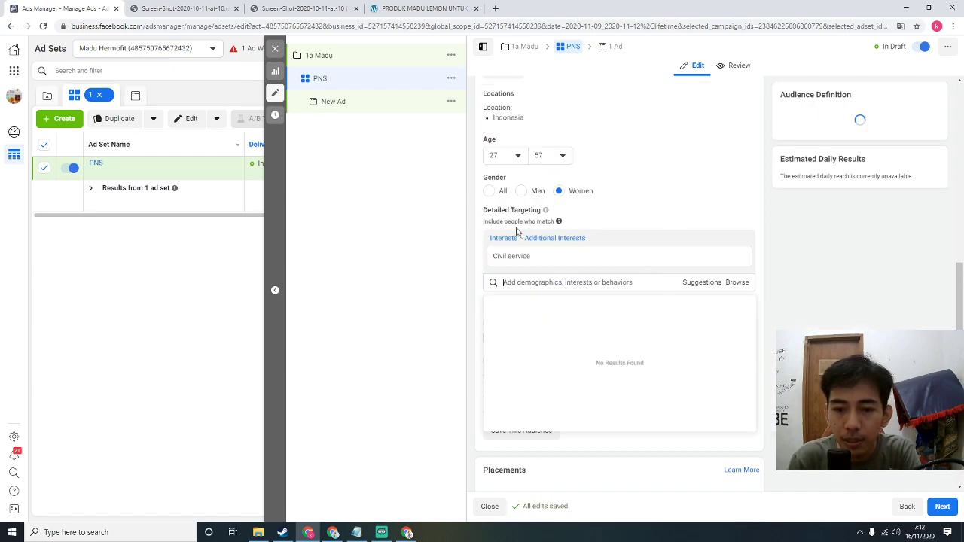
click(475, 249)
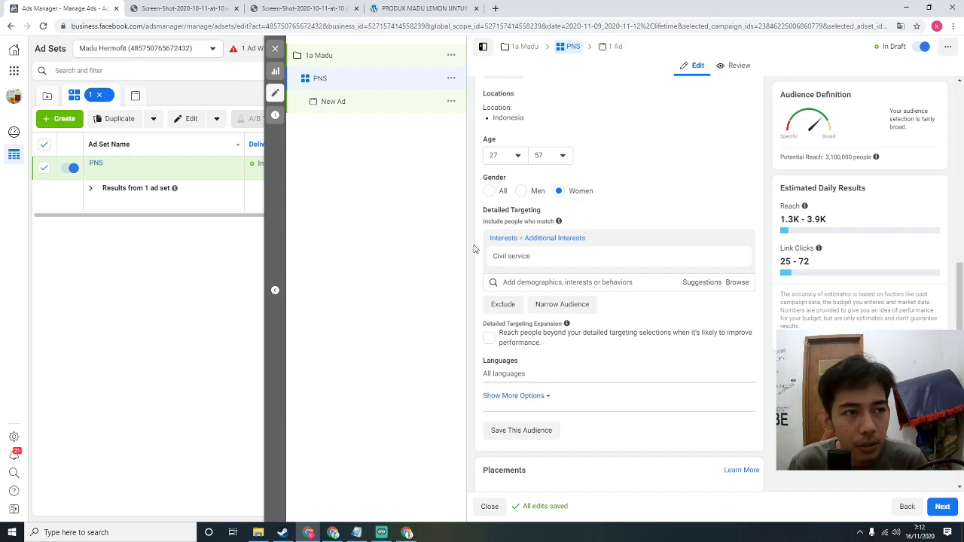
Search detailed targeting for "iphone 8" and add the behavior Owns: iPhone 7 Plus to the included audience.
click(518, 282)
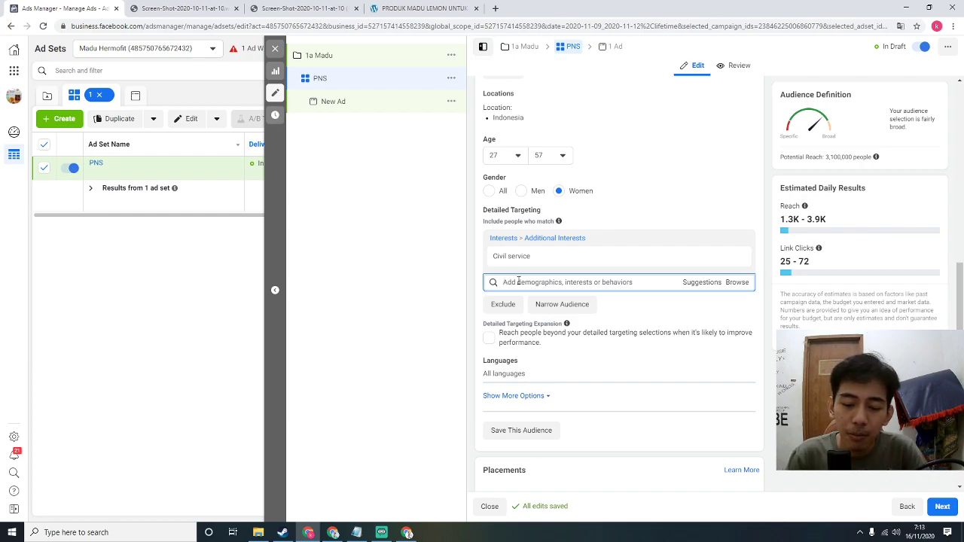
text(iphone)
double_click(519, 282)
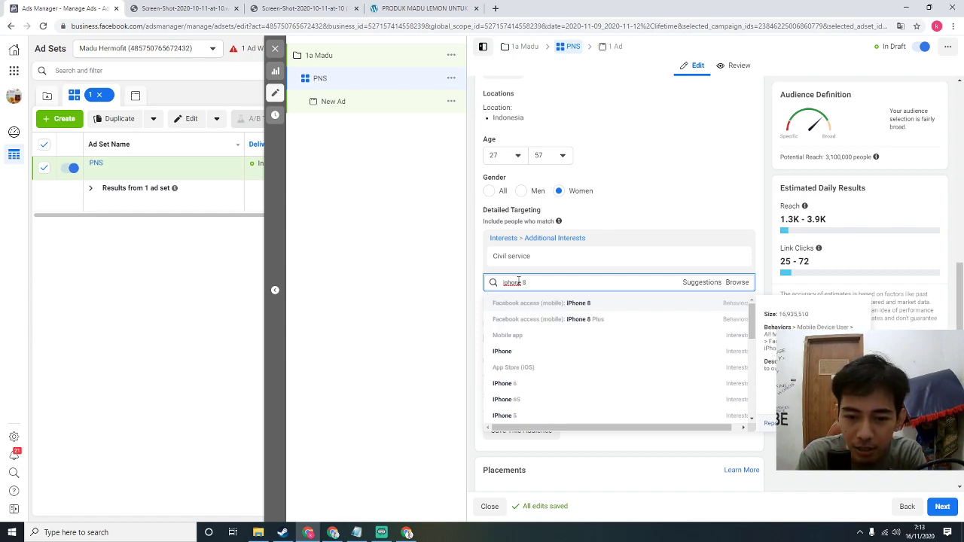
scroll(555, 349, down, 5)
scroll(556, 353, down, 1)
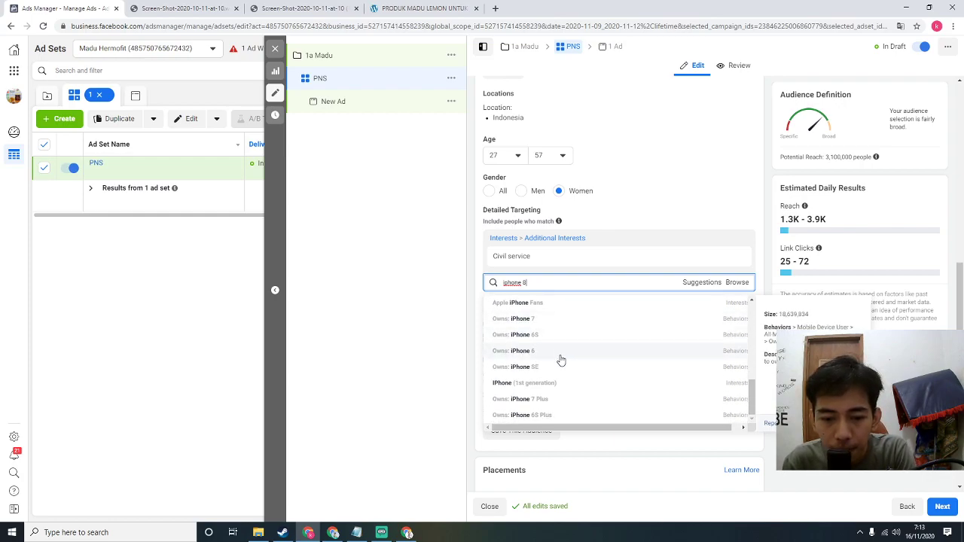
scroll(559, 356, down, 2)
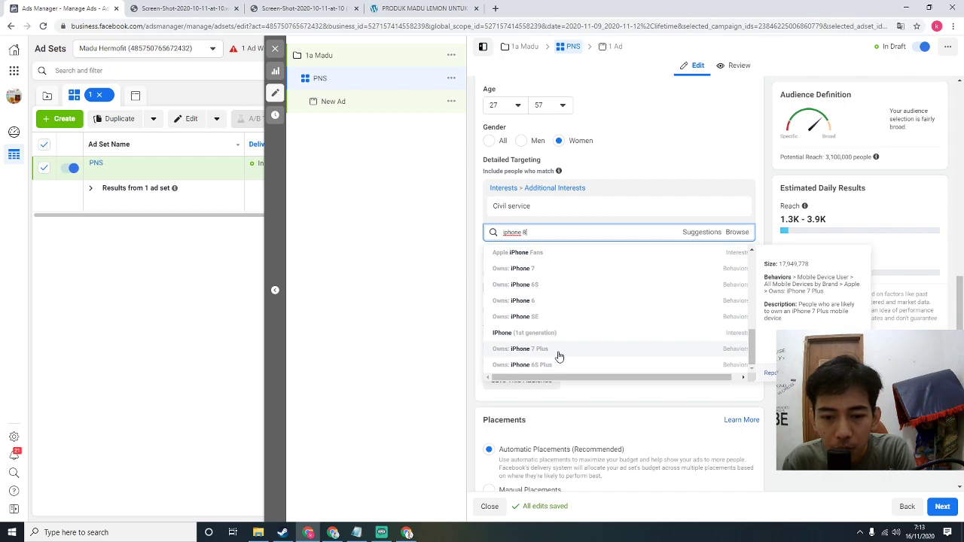
click(558, 352)
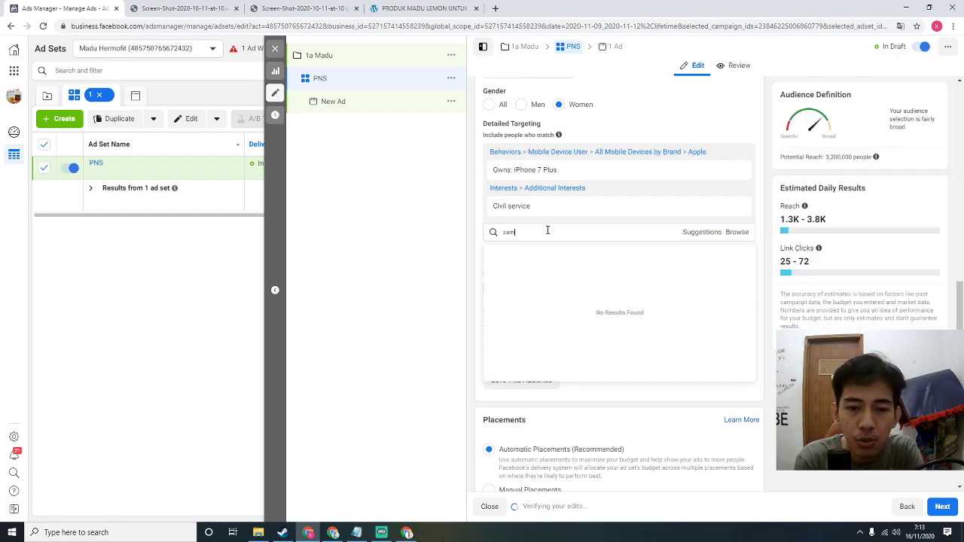
Search detailed targeting for "samsung tab s" and add the behavior Owns: Galaxy Tab 4 to the included audience.
text(tab s)
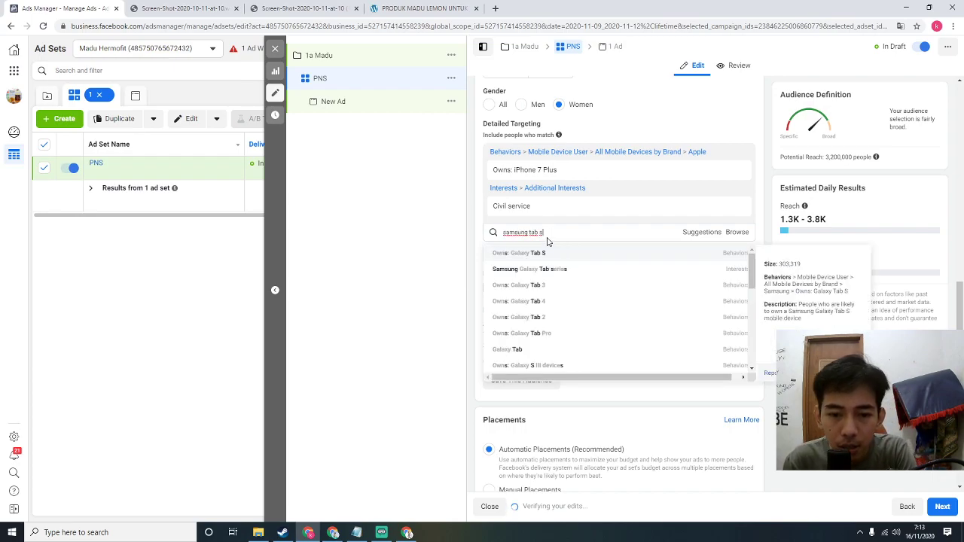
click(556, 303)
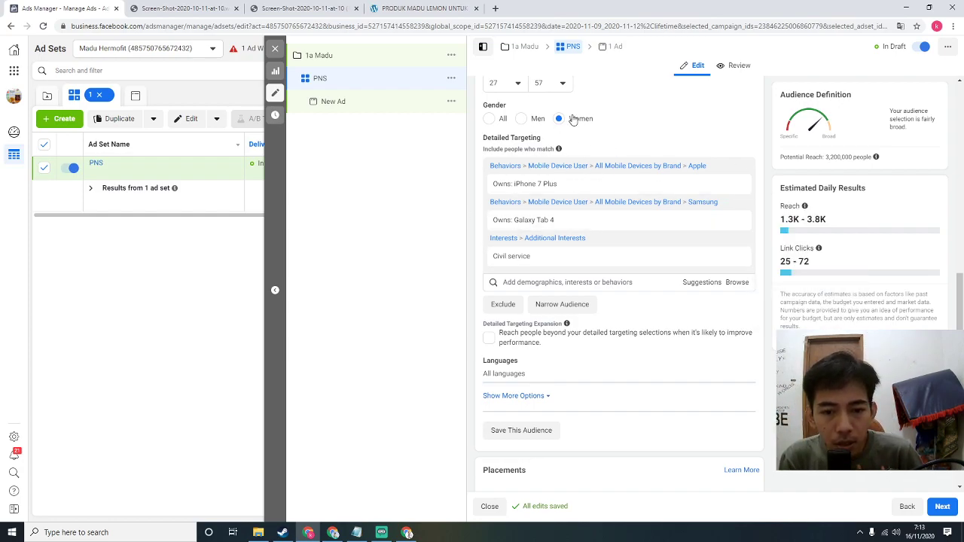
mouse_move(540, 254)
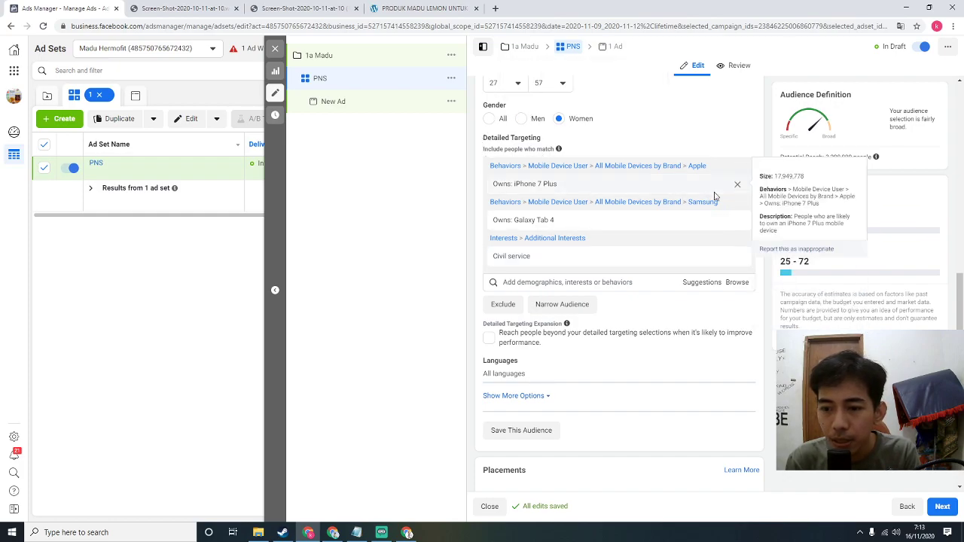
mouse_move(585, 266)
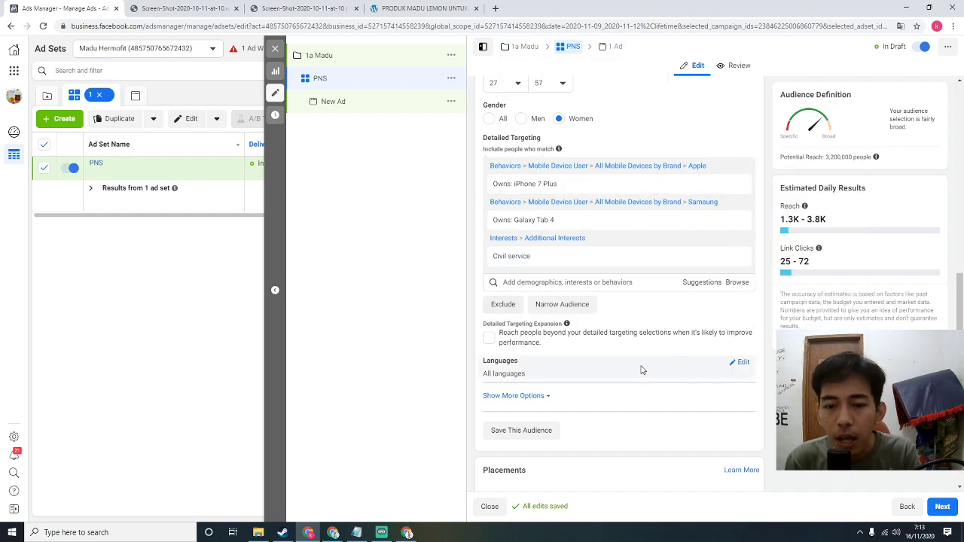
Narrow the PNS ad set's audience to people who must also match the Online shopping interest.
click(591, 309)
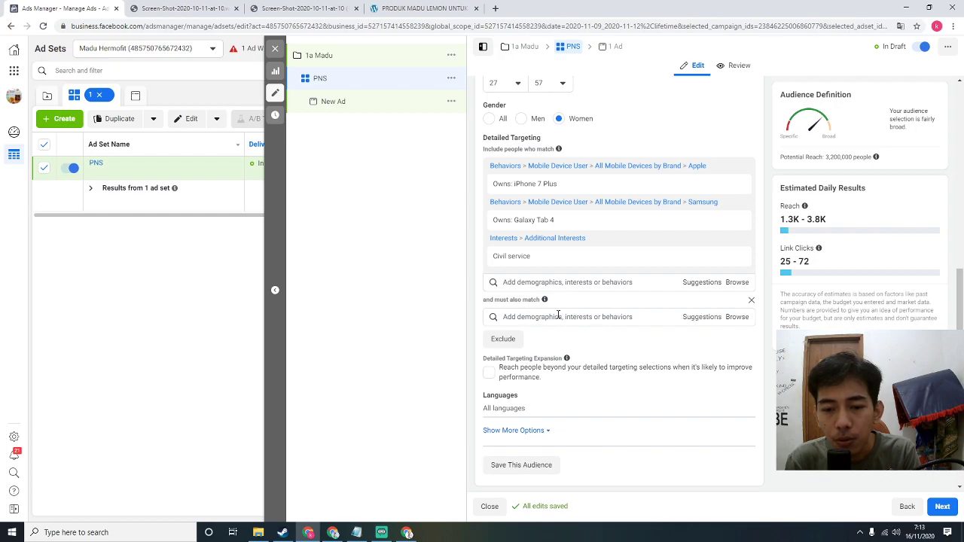
click(555, 316)
click(463, 318)
click(532, 316)
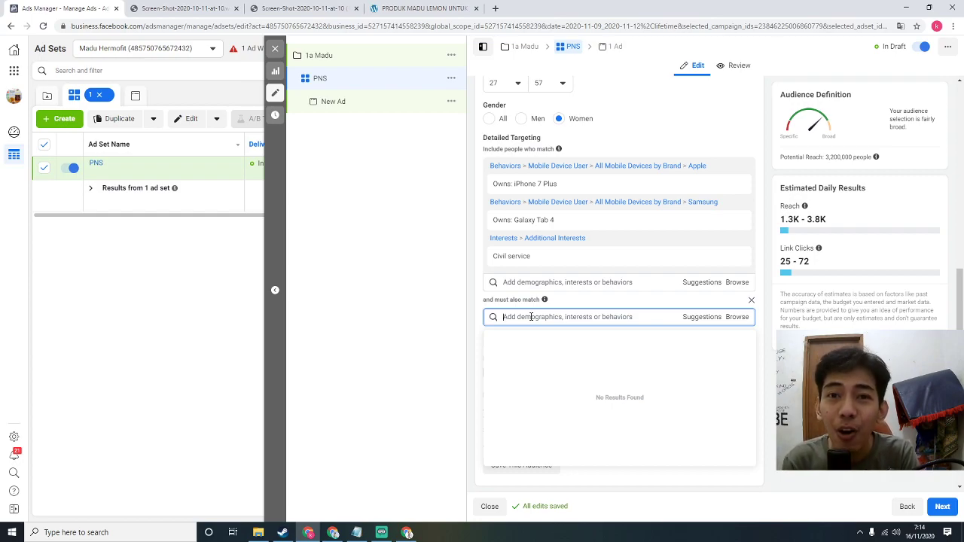
text(online)
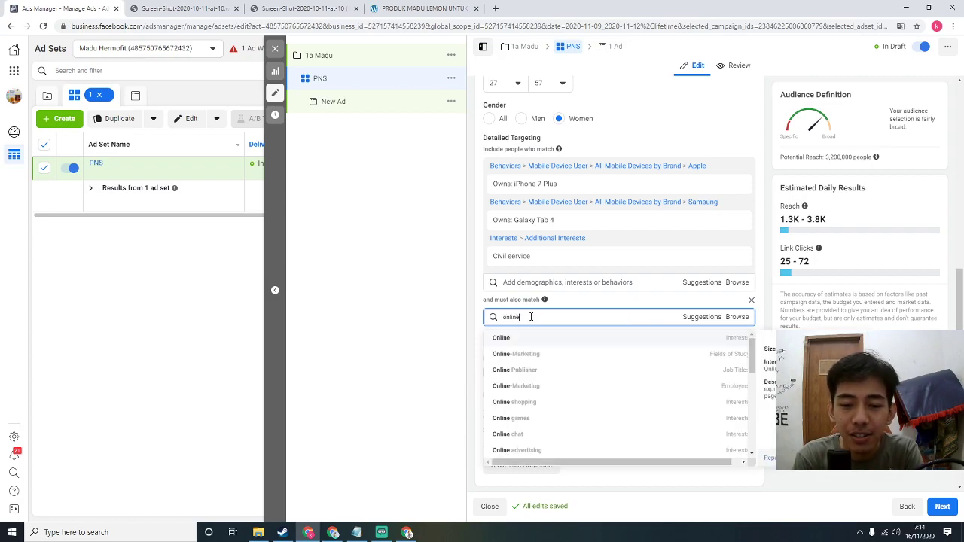
click(532, 404)
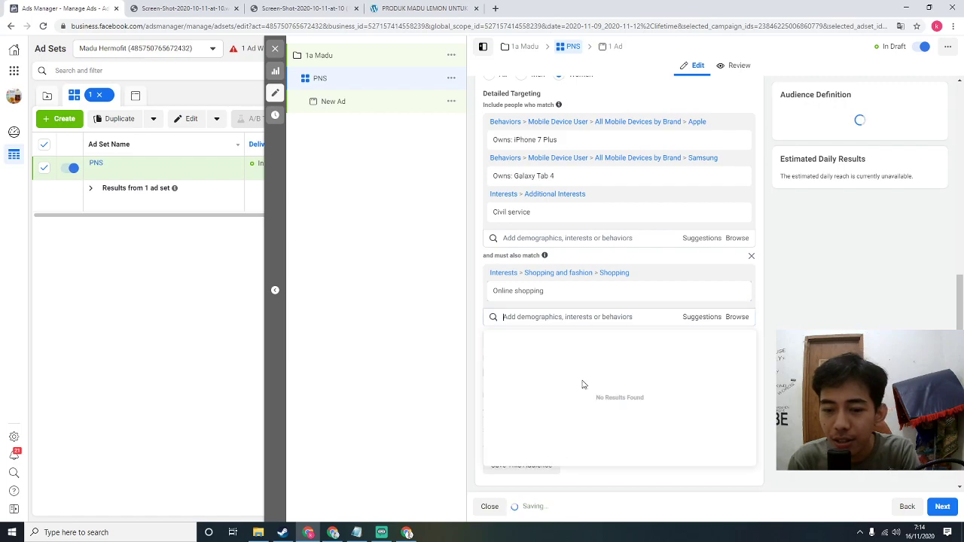
click(764, 381)
scroll(625, 382, down, 1)
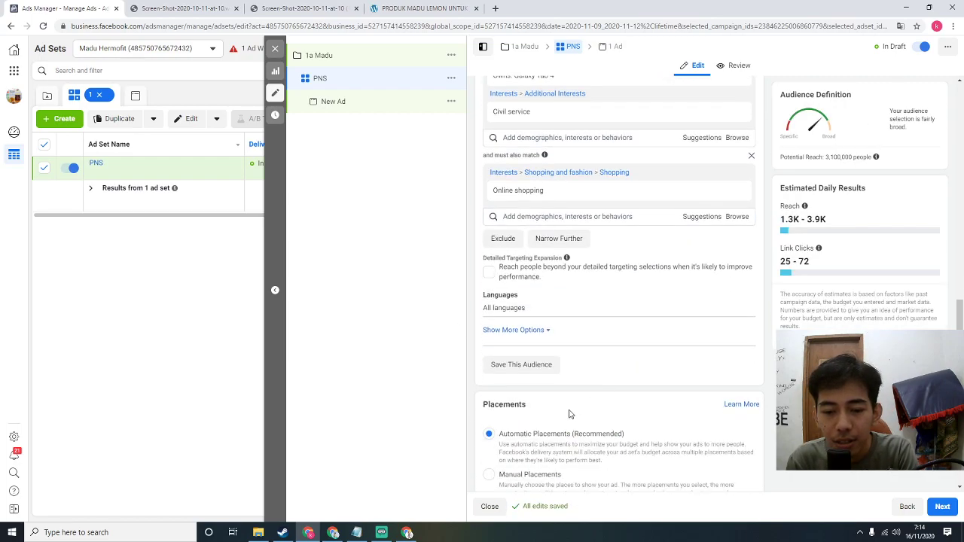
Search for "enga" in the must-also-match group of detailed targeting and add the Engaged Shoppers behavior alongside Online shopping.
scroll(551, 375, up, 1)
mouse_move(561, 290)
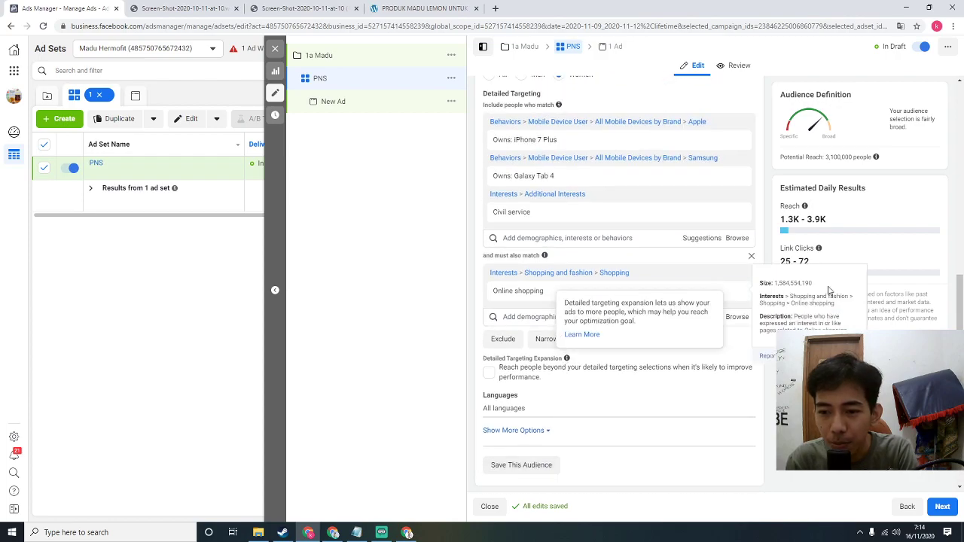
click(528, 317)
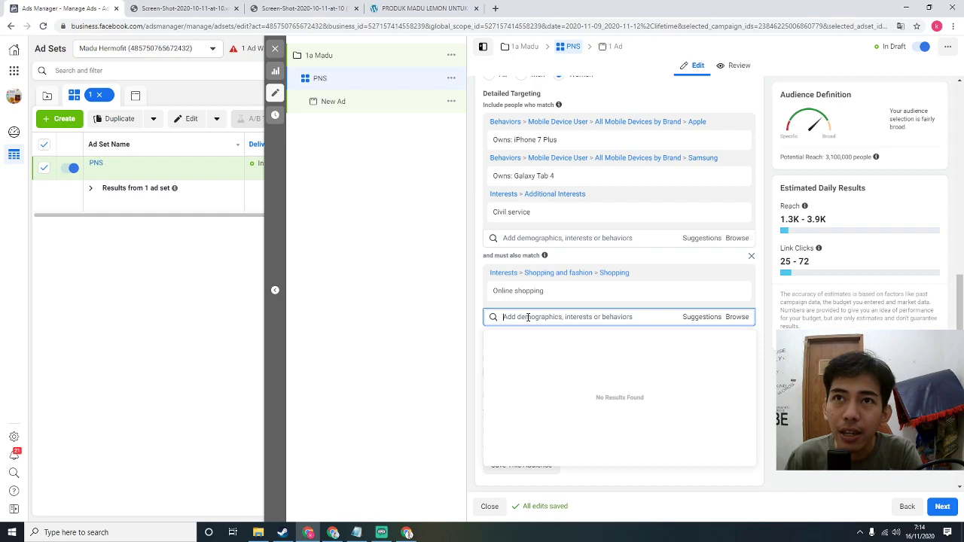
text(enga)
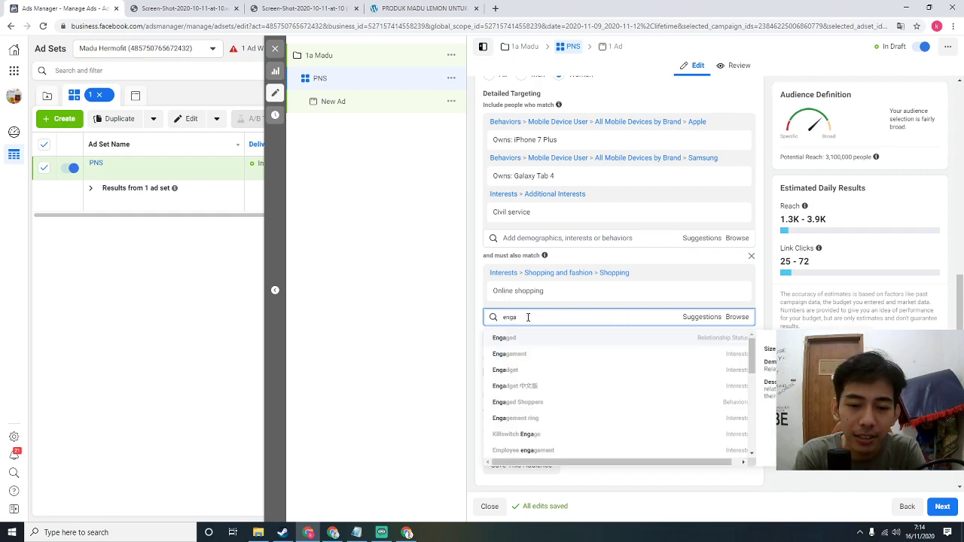
click(537, 404)
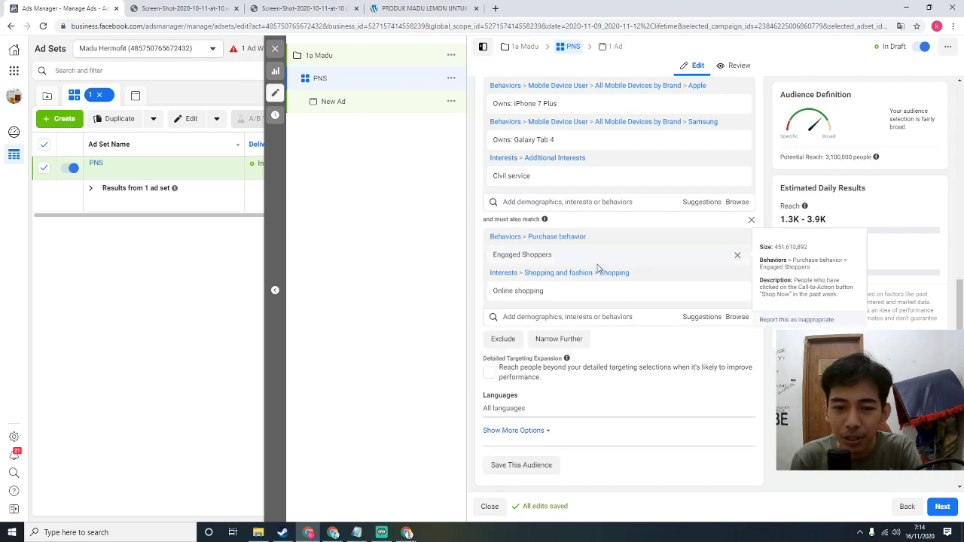
Add a further must-also-match condition to the detailed targeting and expand Purchase behavior under its Behaviors categories.
click(572, 343)
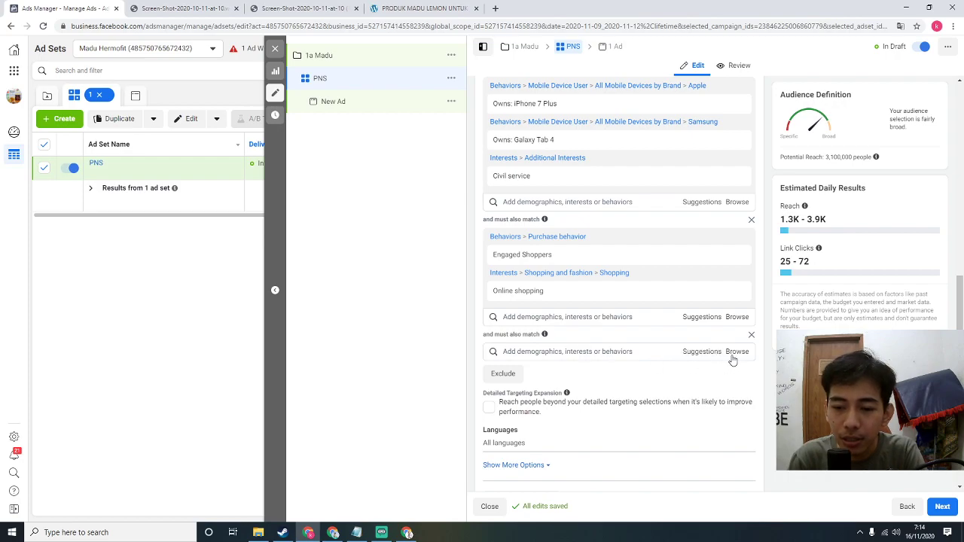
click(737, 353)
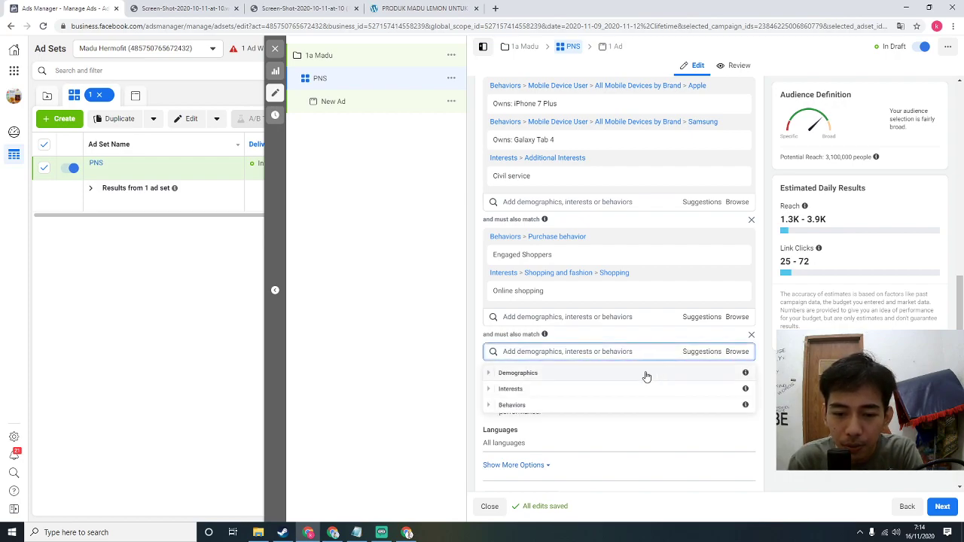
scroll(636, 380, down, 1)
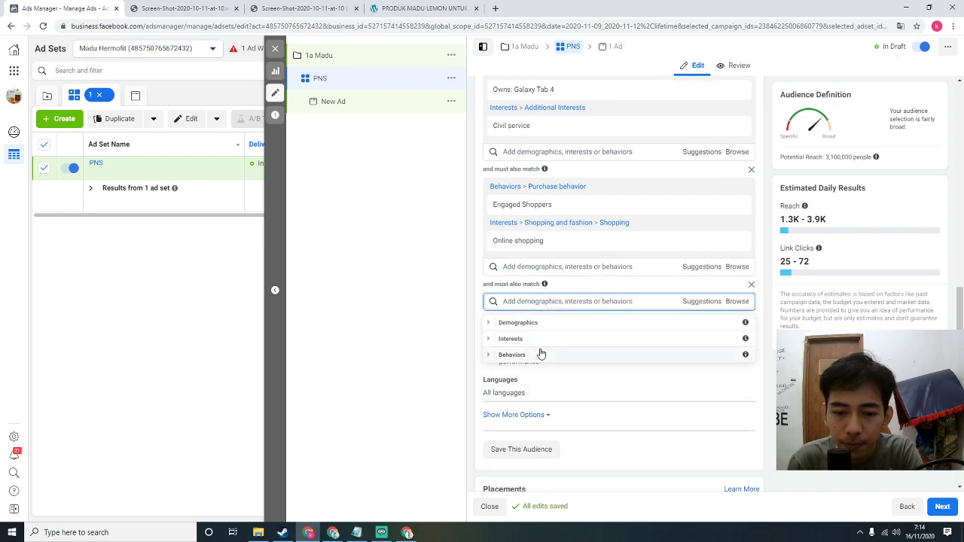
click(538, 355)
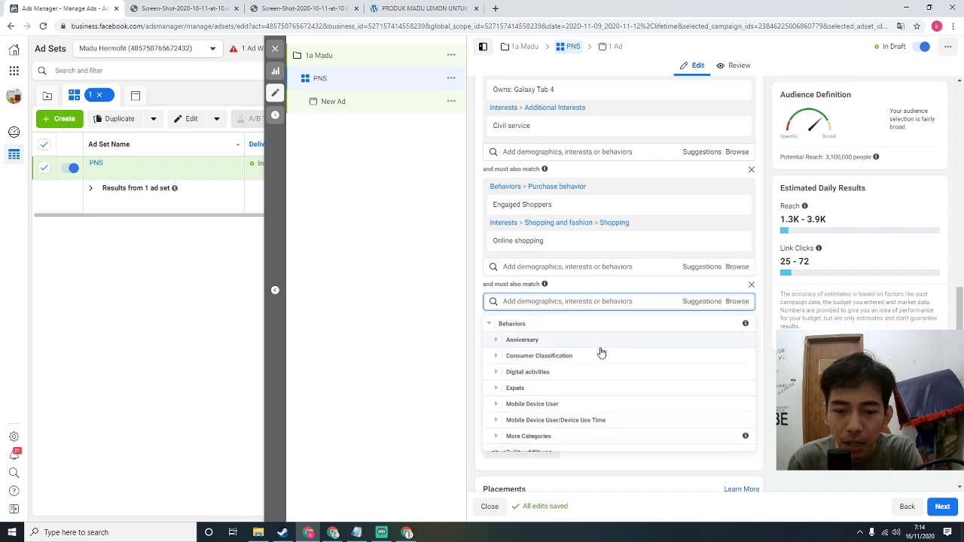
scroll(571, 400, down, 1)
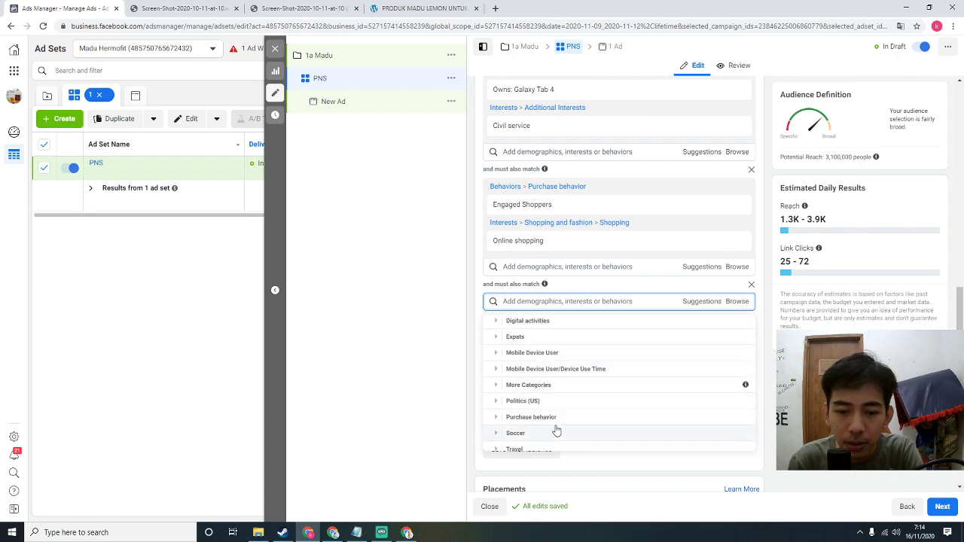
click(555, 419)
scroll(588, 415, down, 1)
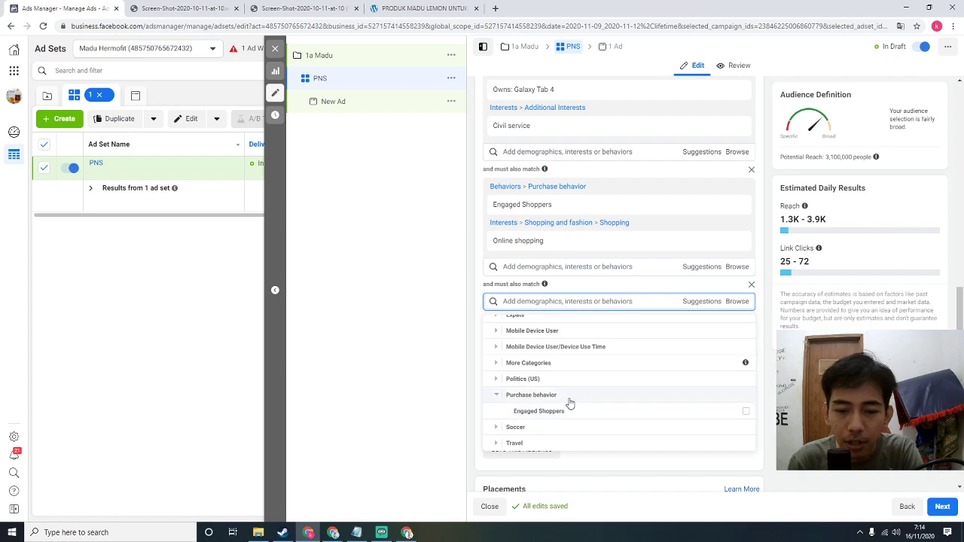
Look through the Demographics, Interests and Behaviors categories offered for the empty must-also-match condition.
scroll(559, 388, up, 5)
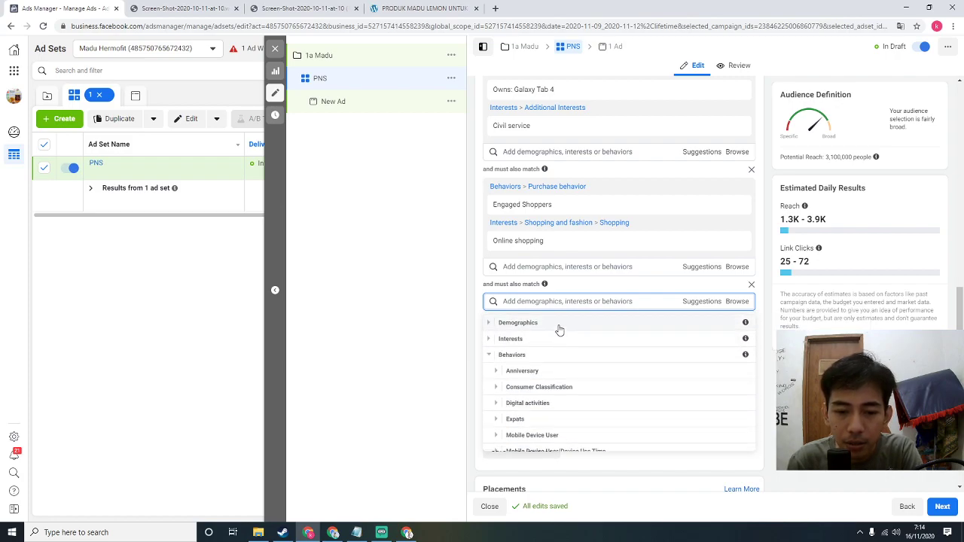
click(559, 329)
click(559, 329)
click(551, 339)
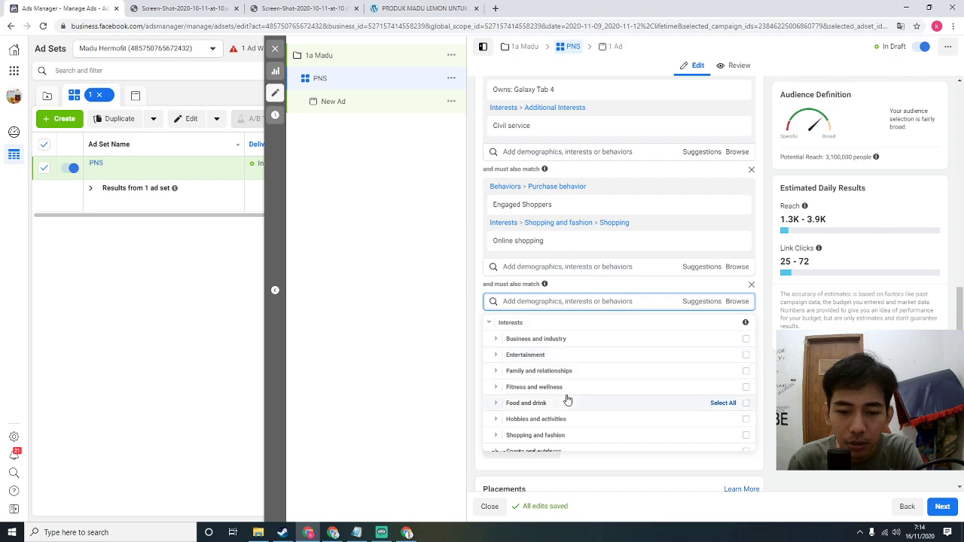
scroll(565, 388, down, 2)
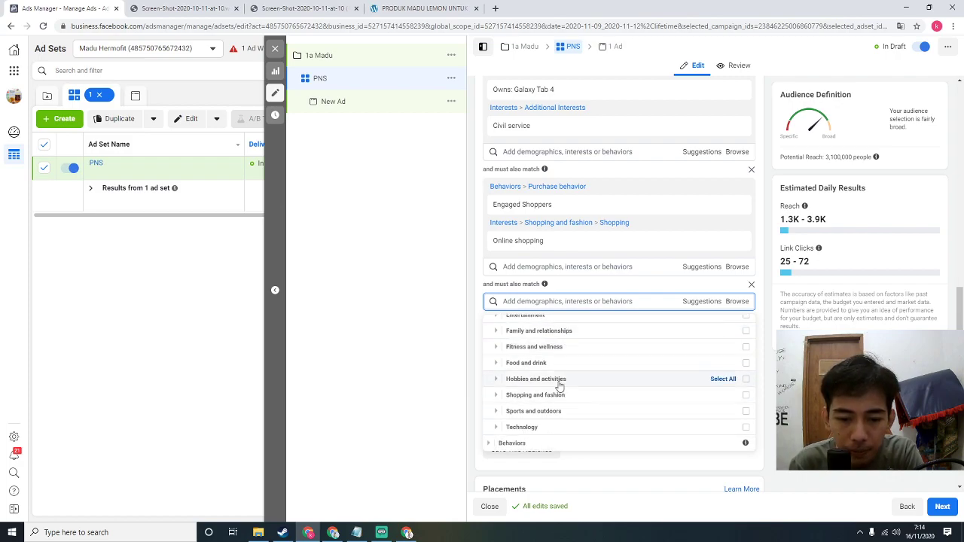
scroll(561, 383, up, 2)
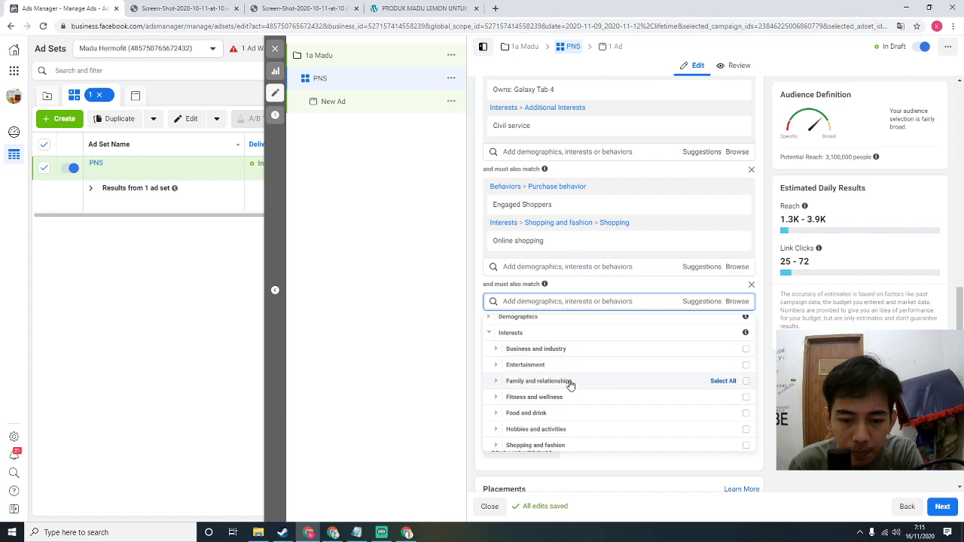
scroll(570, 383, up, 1)
click(531, 324)
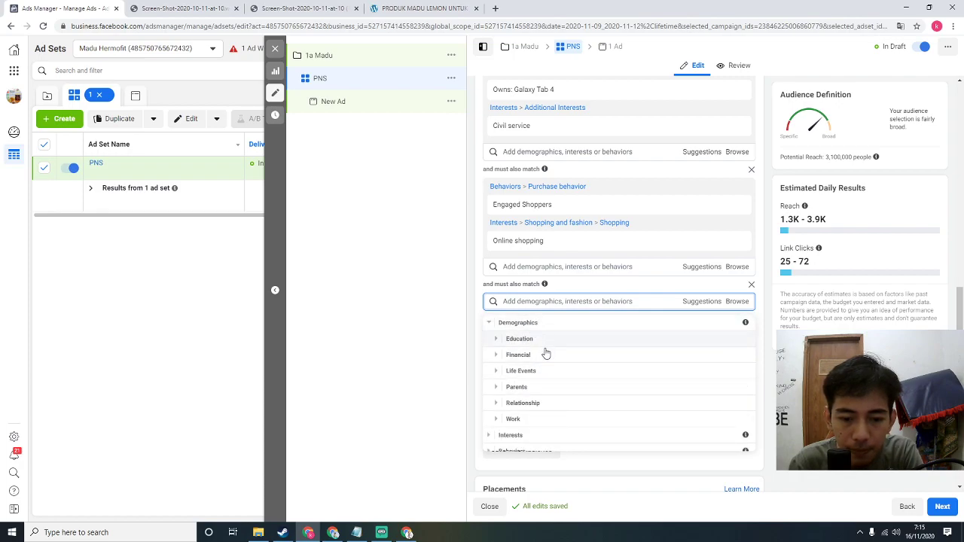
scroll(549, 381, down, 1)
scroll(550, 394, down, 1)
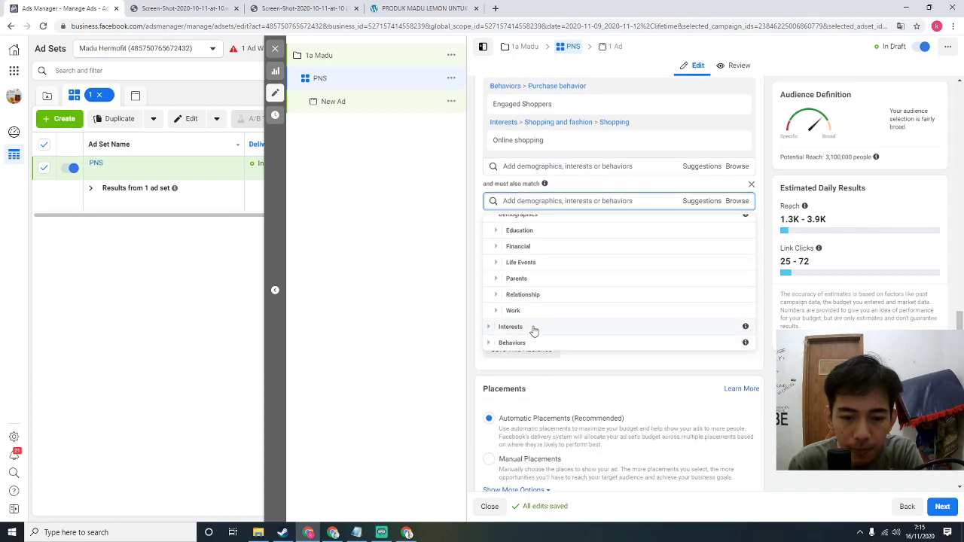
click(532, 329)
scroll(597, 332, down, 1)
scroll(592, 324, up, 2)
click(535, 238)
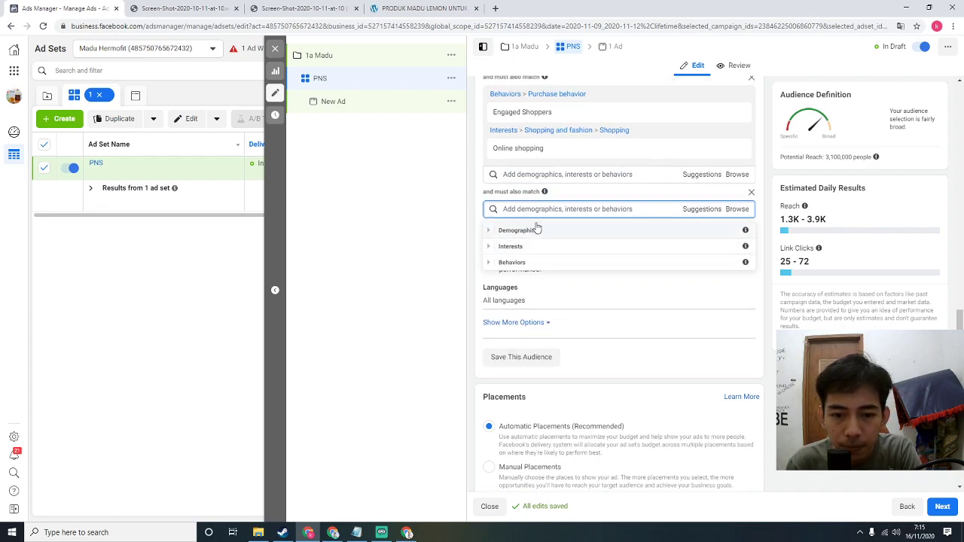
scroll(535, 223, up, 1)
click(536, 323)
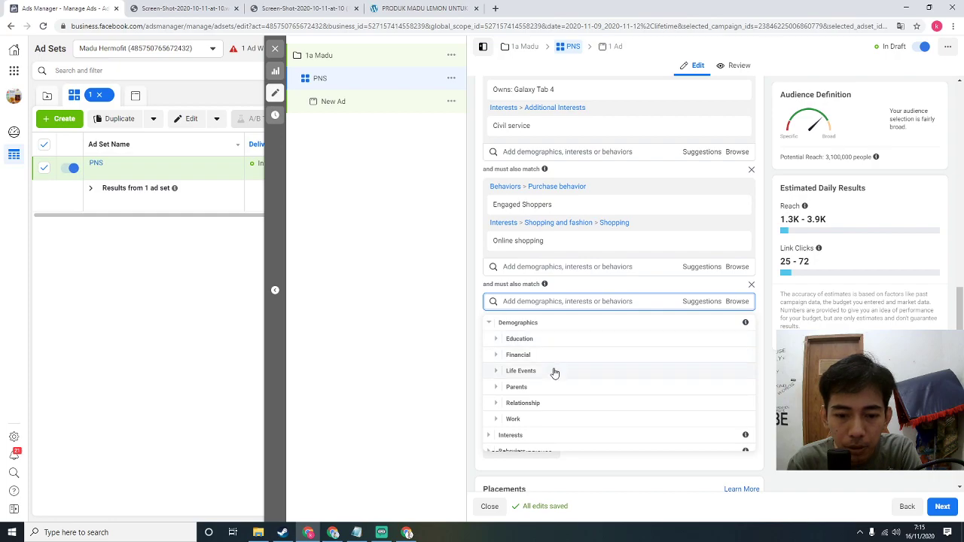
scroll(544, 411, down, 1)
click(534, 431)
scroll(561, 423, down, 1)
scroll(569, 422, down, 1)
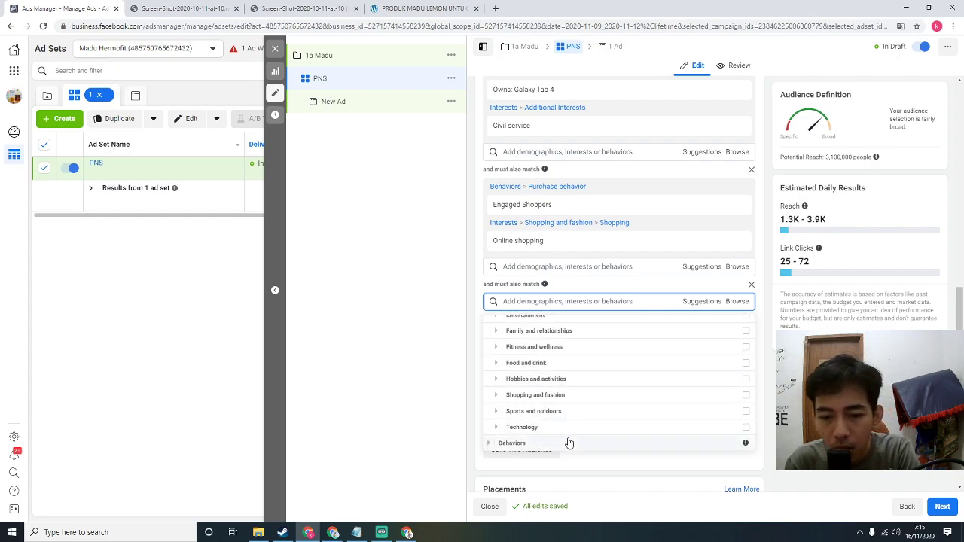
click(569, 444)
scroll(572, 430, down, 1)
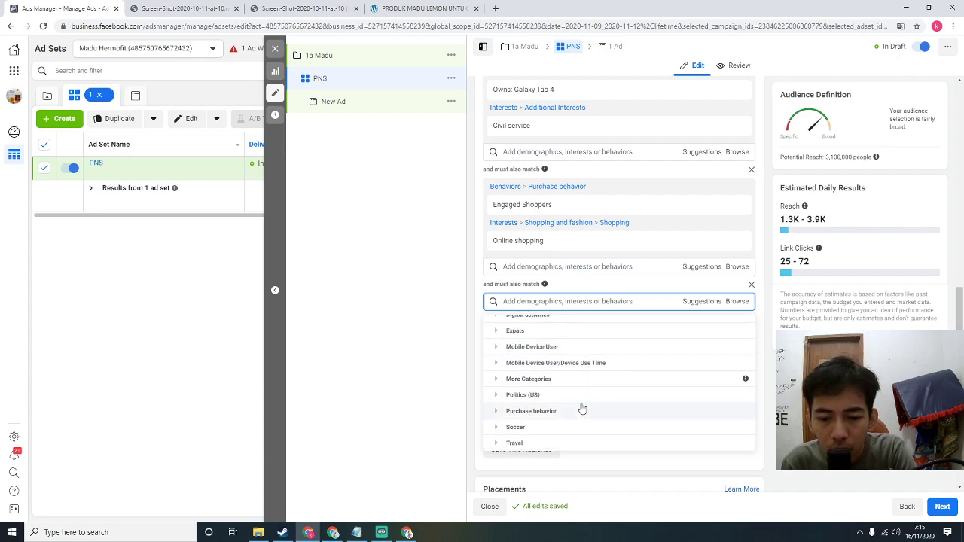
scroll(576, 399, down, 1)
mouse_move(510, 160)
scroll(577, 243, up, 2)
drag(562, 257, 491, 254)
click(587, 303)
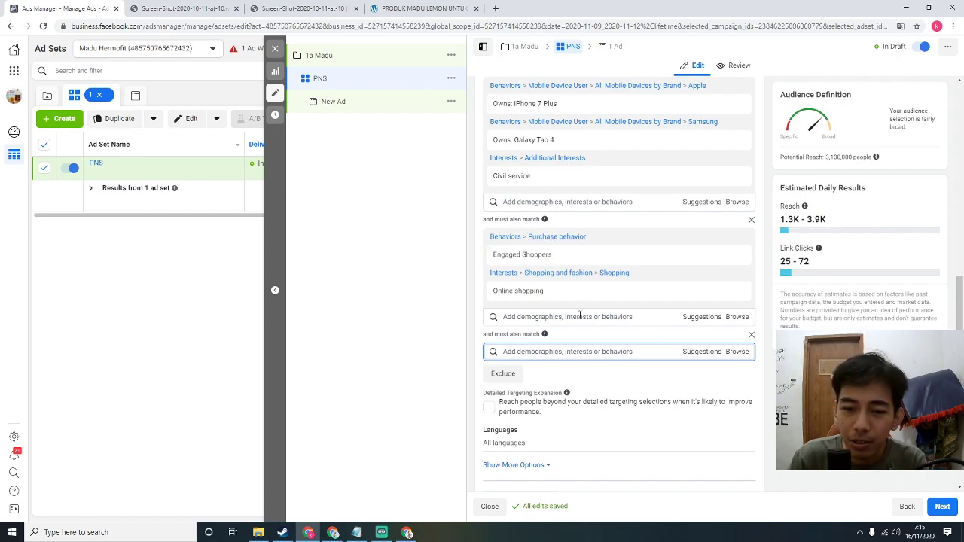
Switch the PNS ad set to Manual Placements and exclude the Messenger and Audience Network platforms.
scroll(576, 342, down, 2)
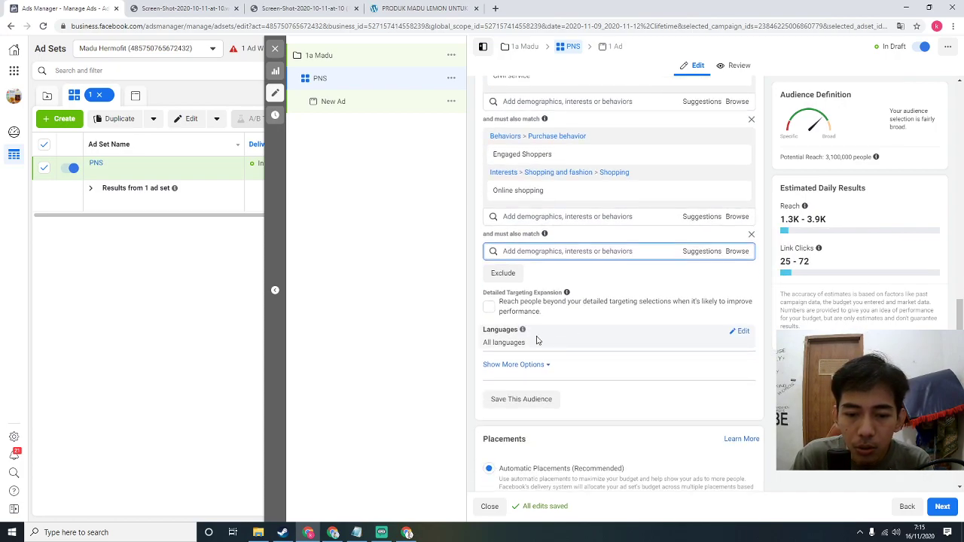
scroll(538, 326, down, 2)
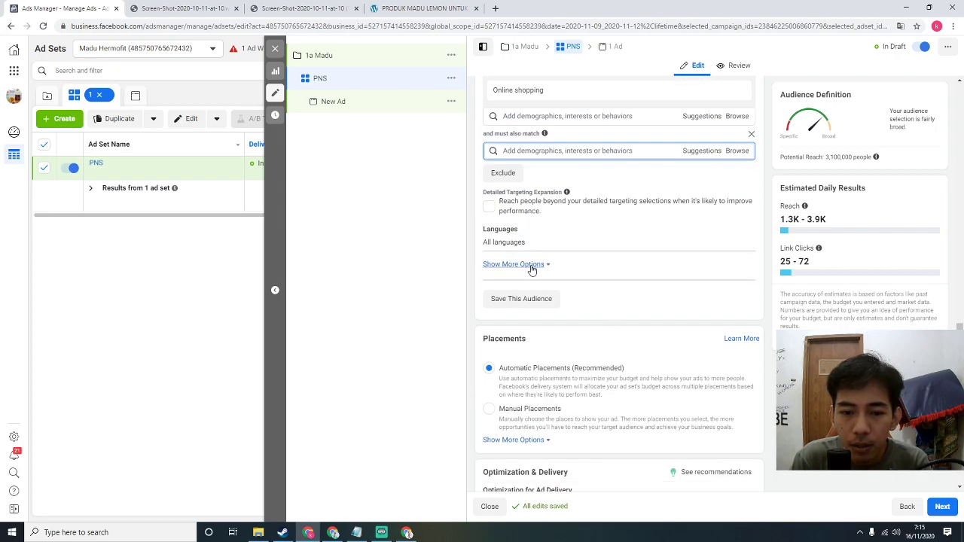
click(572, 418)
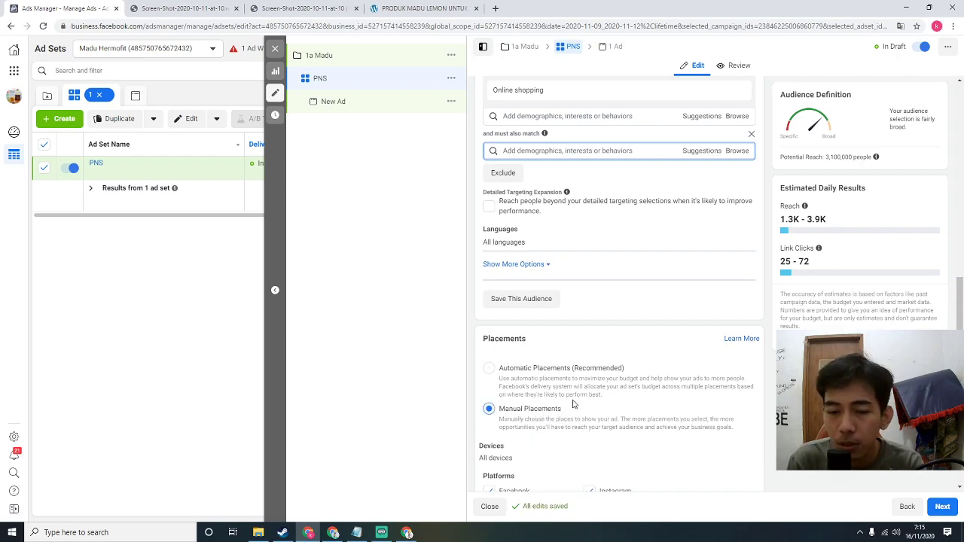
scroll(573, 404, down, 3)
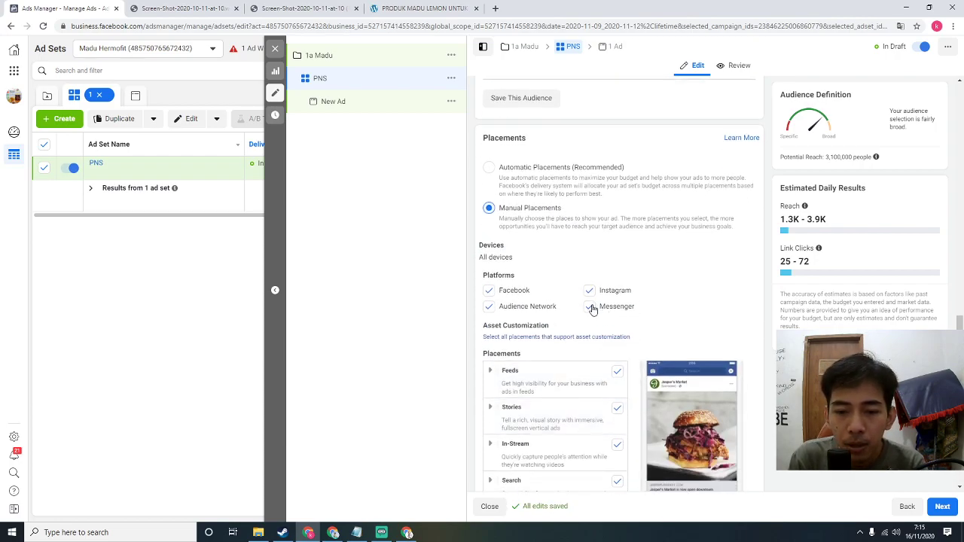
click(592, 308)
click(540, 309)
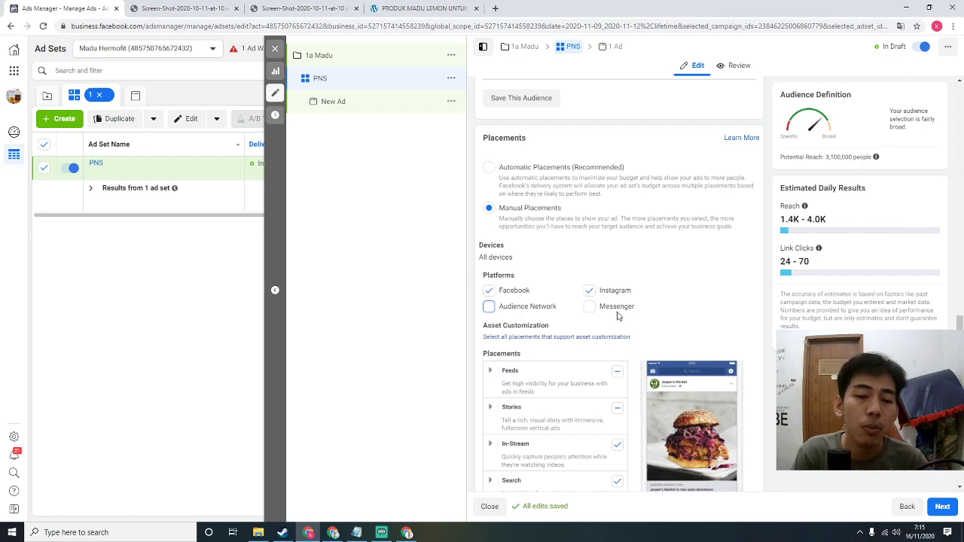
scroll(578, 341, down, 1)
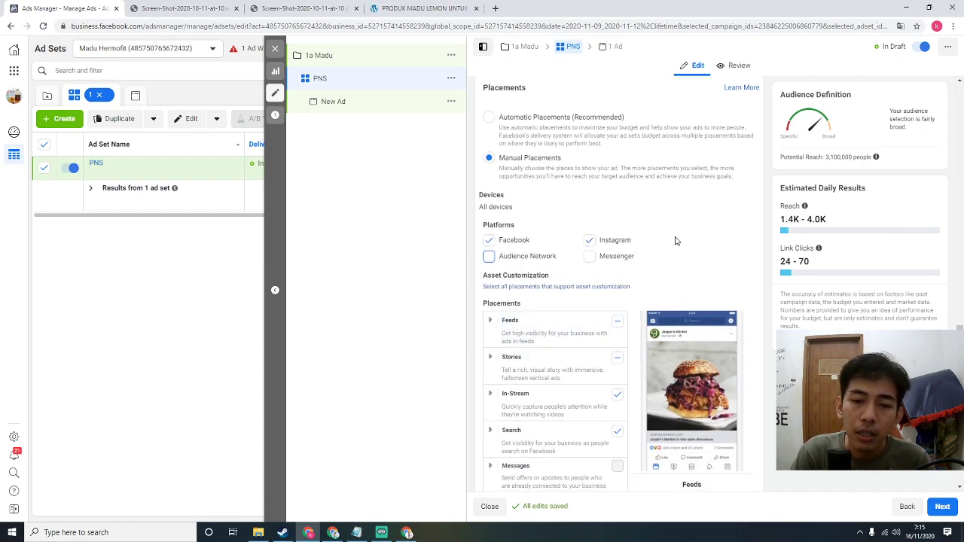
double_click(527, 239)
drag(601, 240, 665, 247)
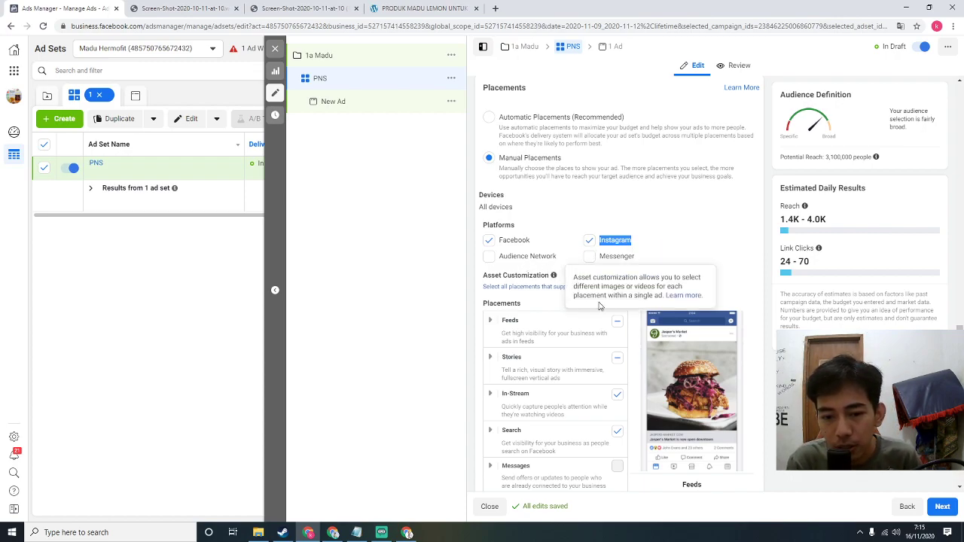
scroll(531, 260, down, 1)
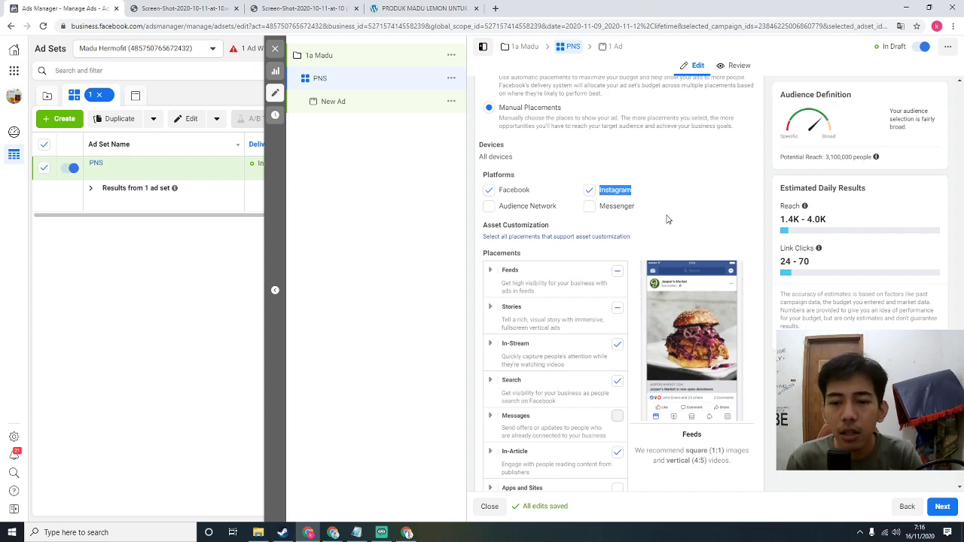
drag(663, 219, 644, 211)
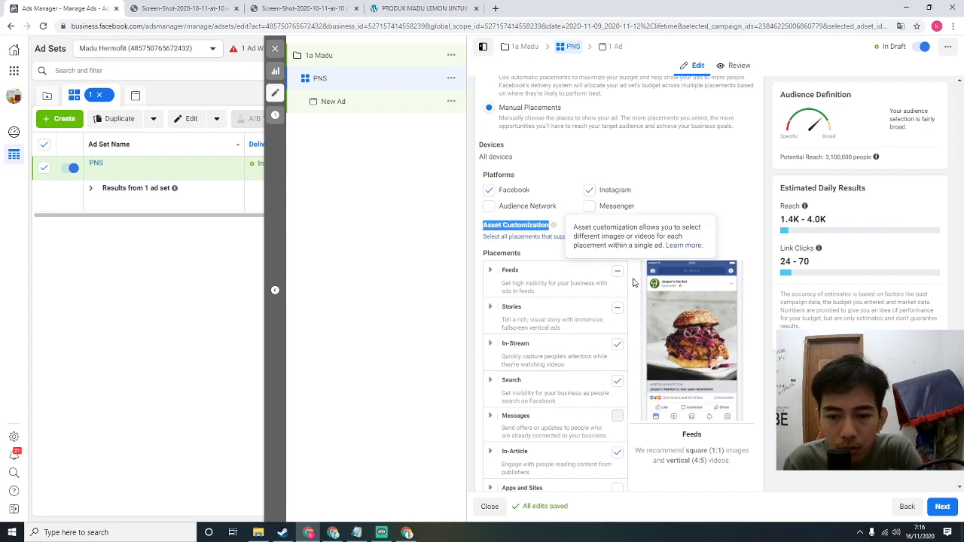
Exclude the In-Stream, Search and In-Article placements from the PNS ad set.
scroll(623, 280, down, 2)
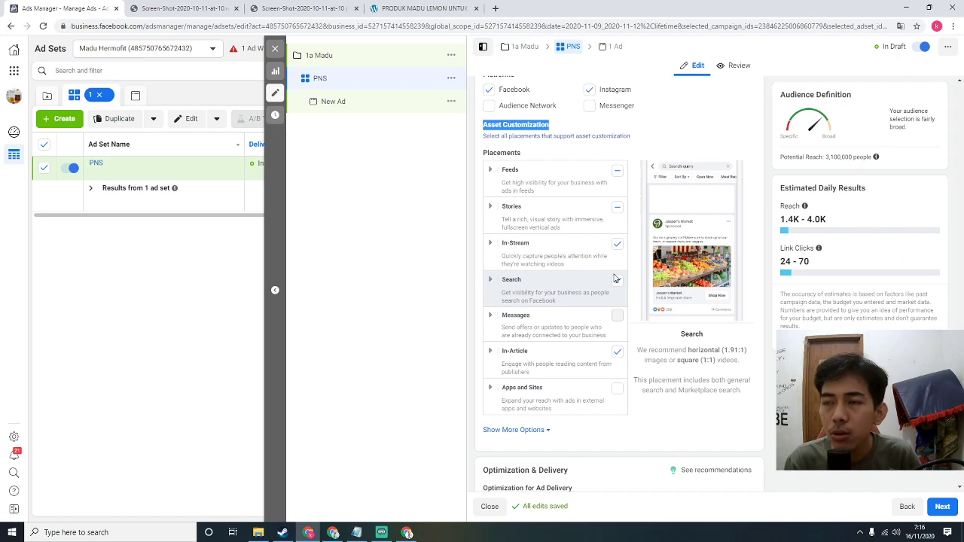
click(617, 280)
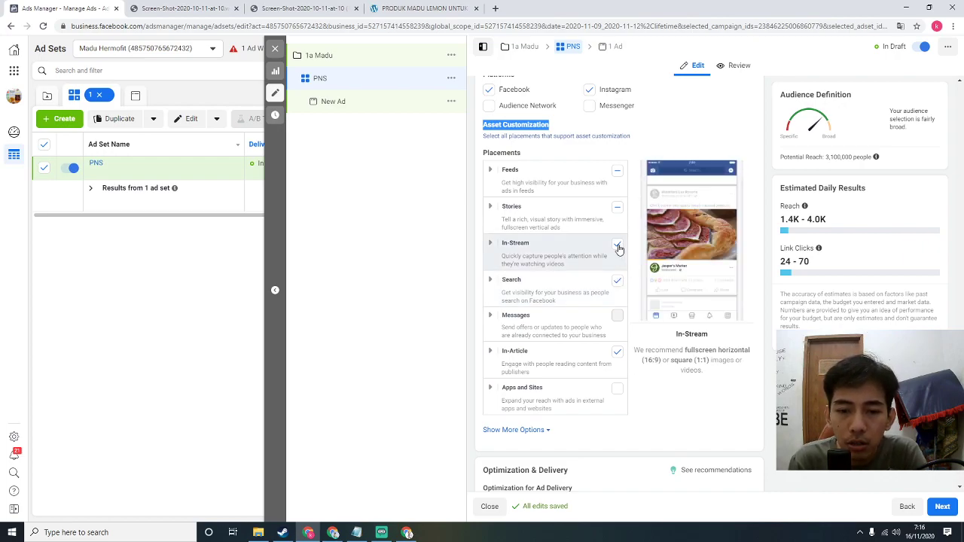
click(618, 246)
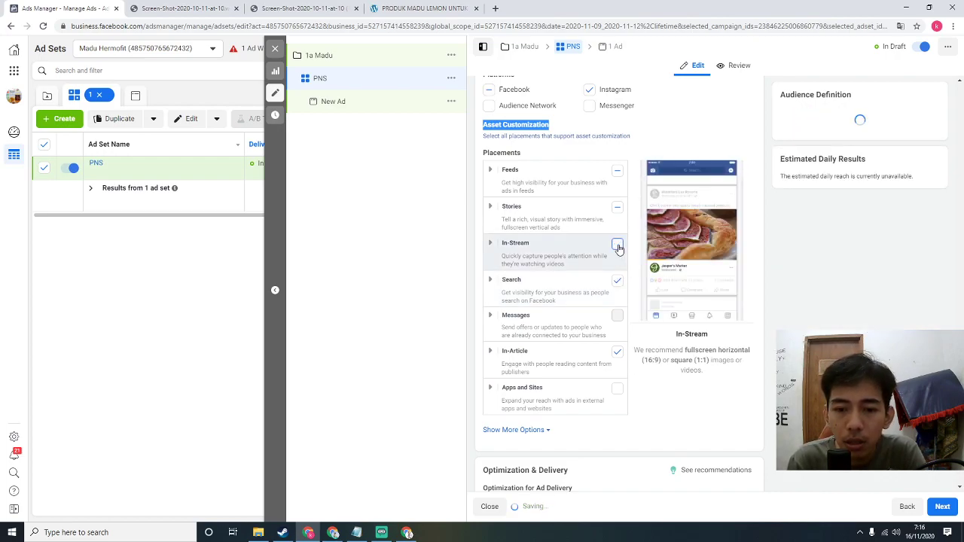
click(621, 283)
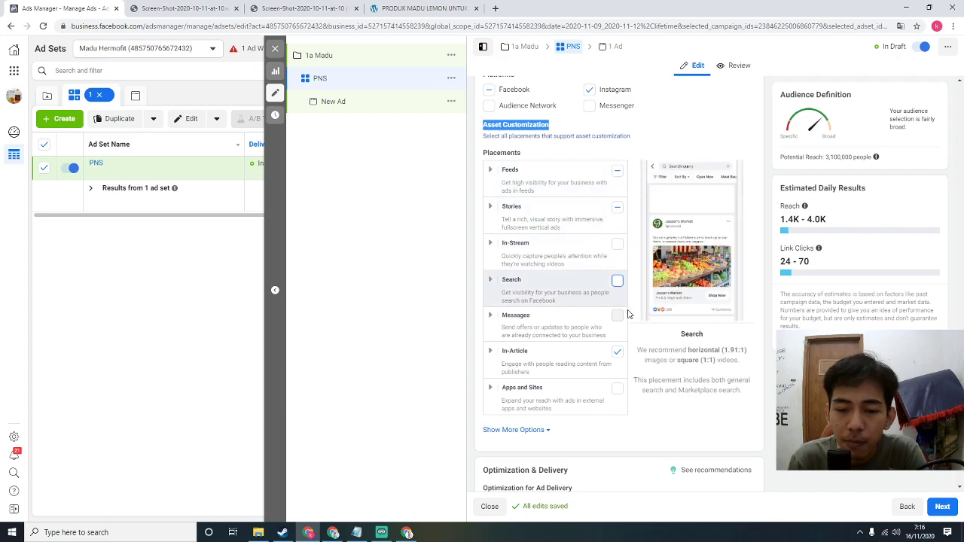
click(617, 355)
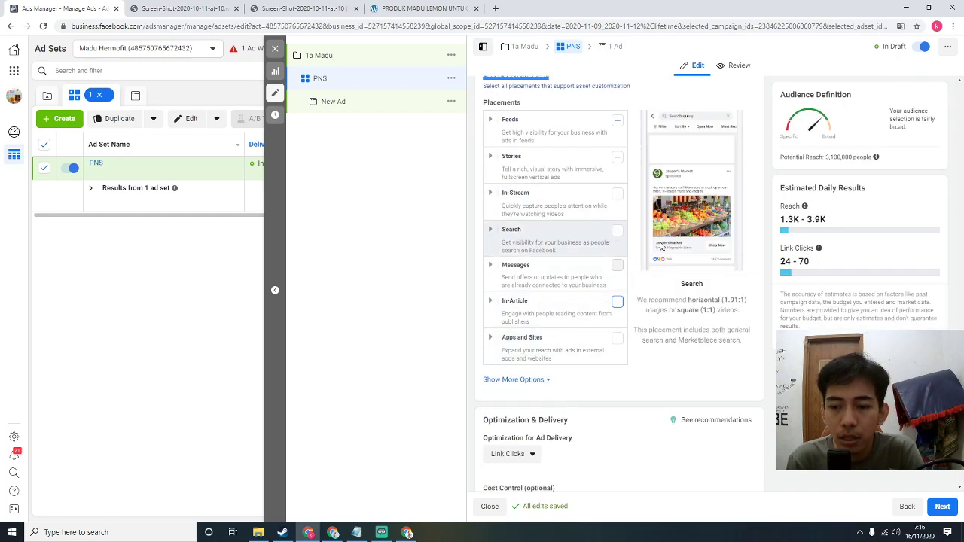
Set the PNS ad set's optimization for ad delivery to Landing Page Views.
scroll(612, 294, down, 1)
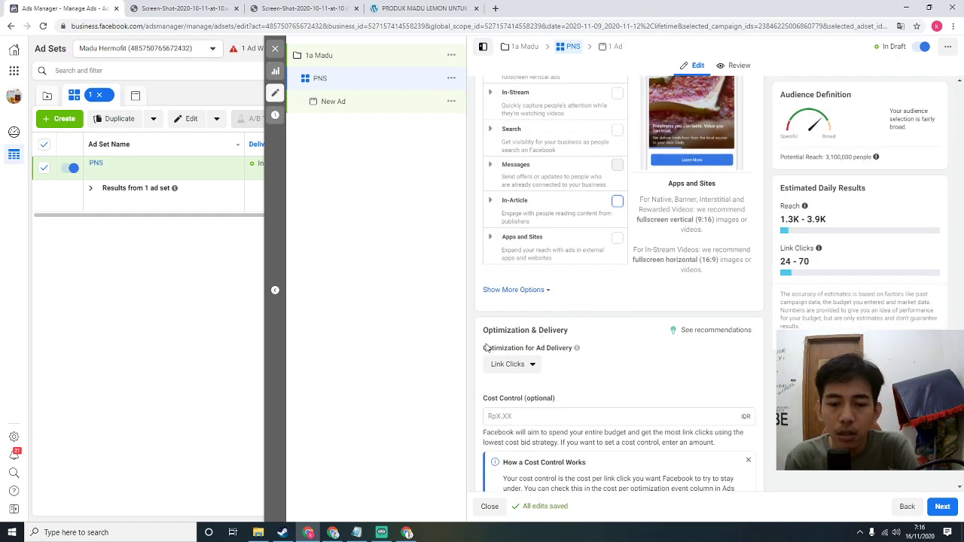
drag(483, 348, 582, 352)
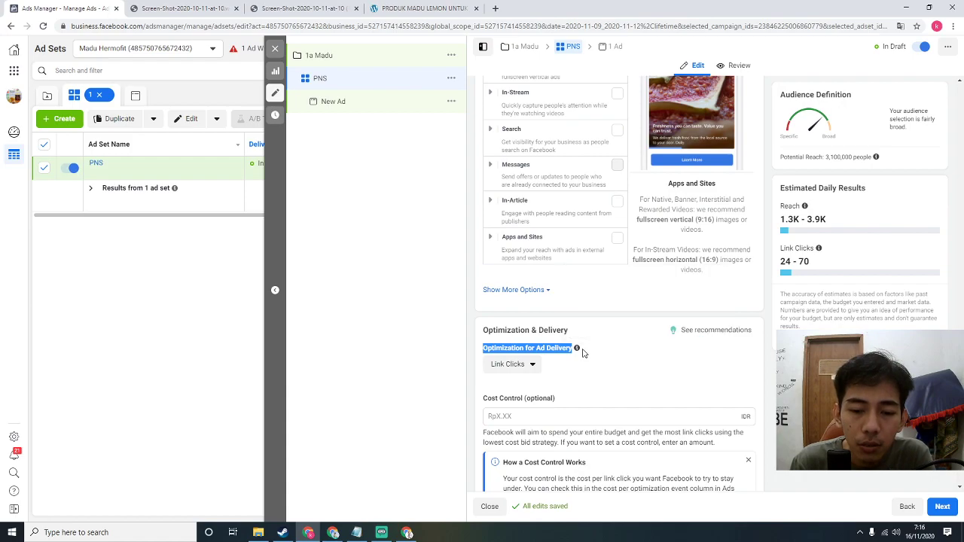
click(514, 367)
click(514, 367)
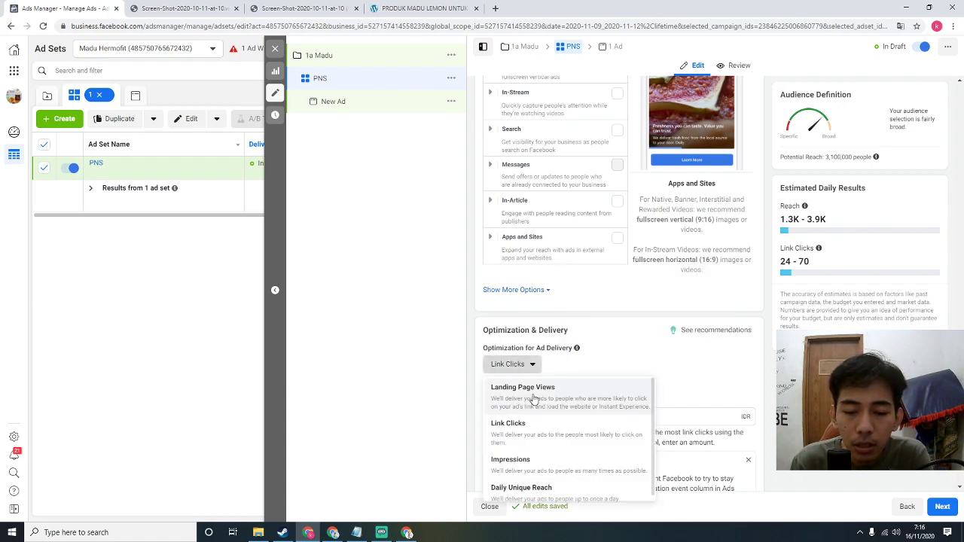
click(532, 393)
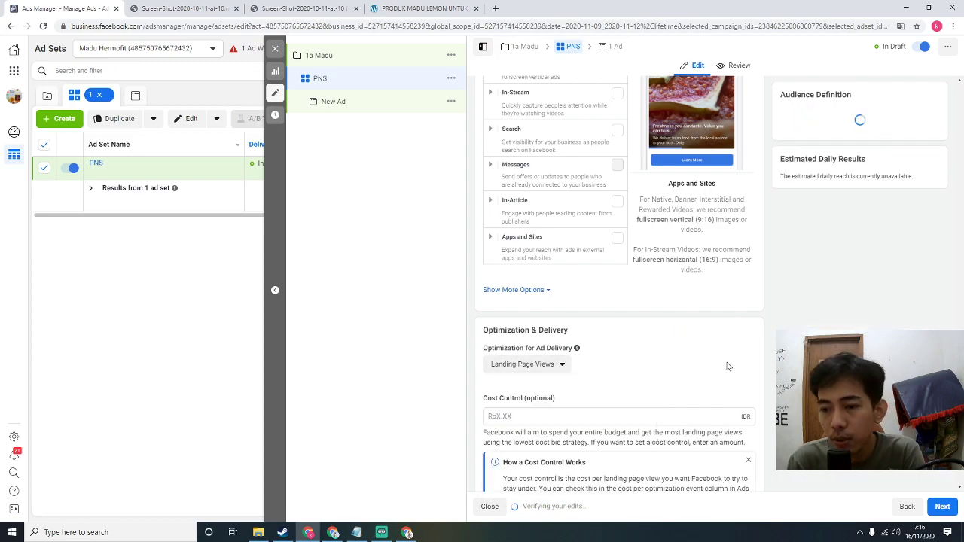
Review the ad set's targeting and placements against the estimated daily reach and landing page views.
scroll(595, 279, up, 15)
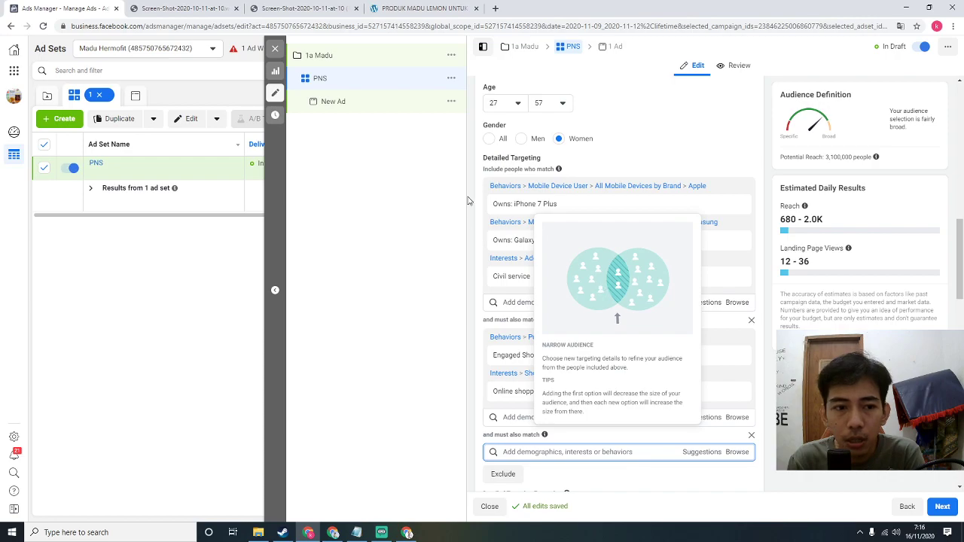
scroll(674, 264, down, 3)
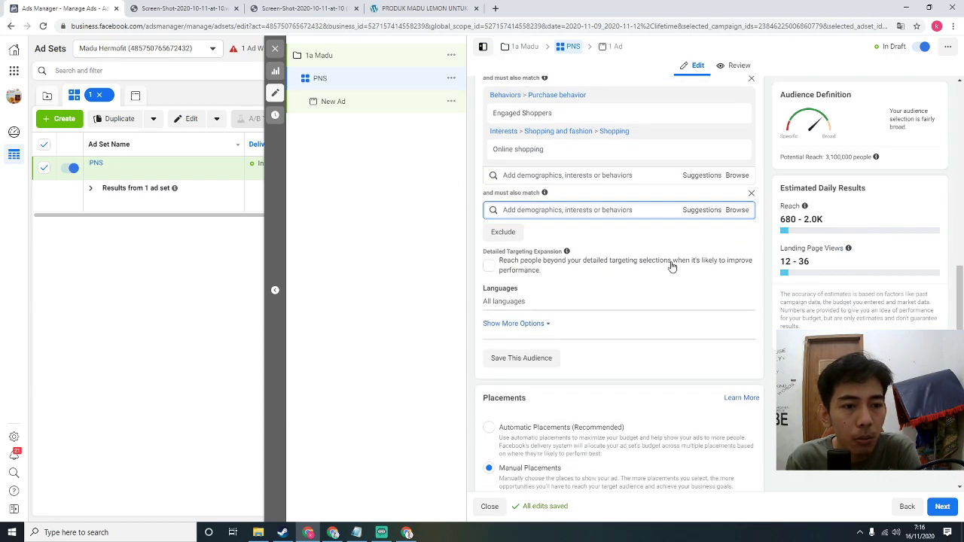
drag(782, 261, 818, 266)
click(829, 266)
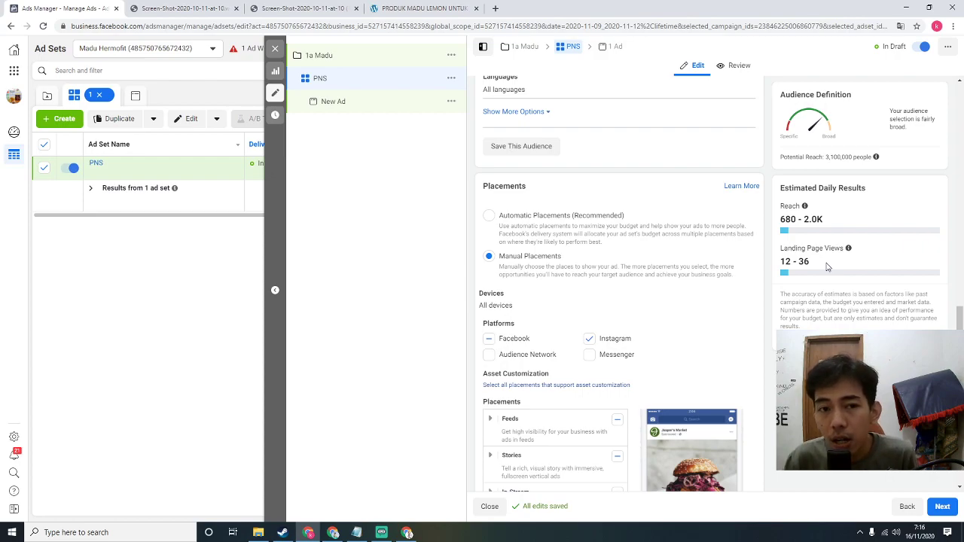
drag(827, 266, 808, 243)
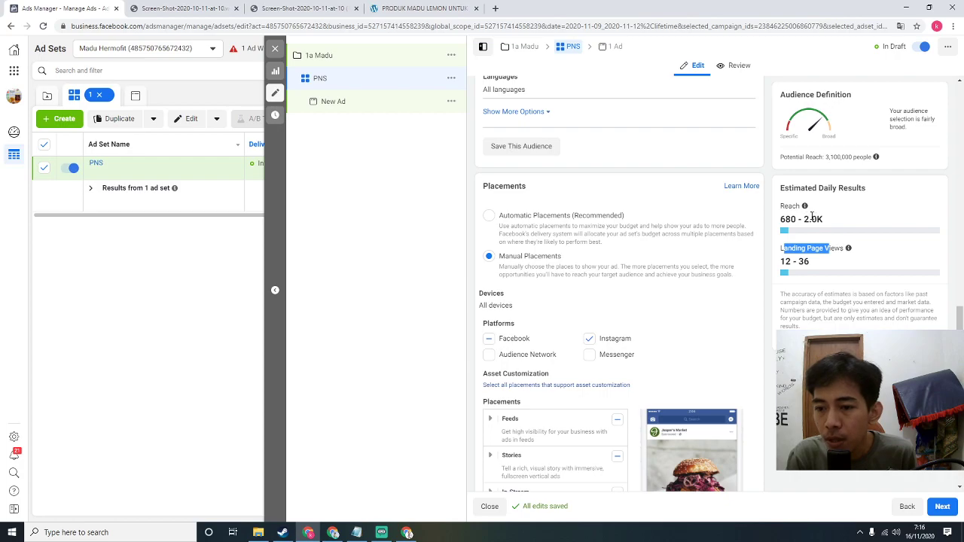
click(840, 222)
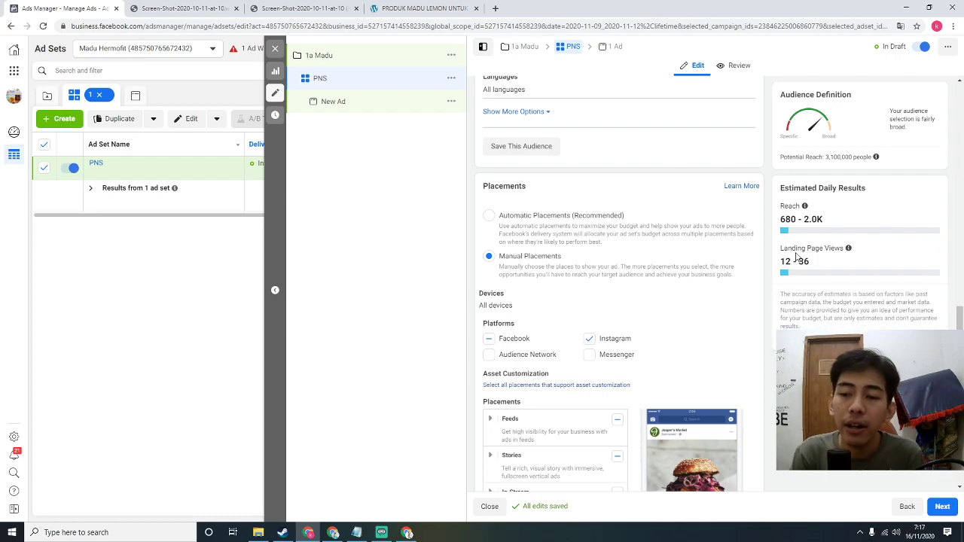
scroll(686, 313, down, 5)
scroll(682, 309, down, 1)
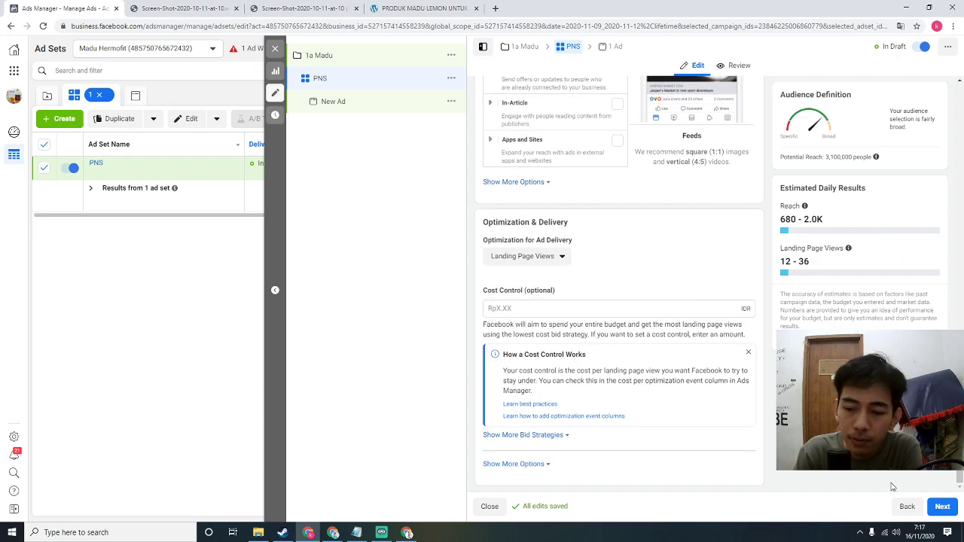
Proceed to the new ad under the PNS ad set and rename it KONTEN 1.
click(943, 506)
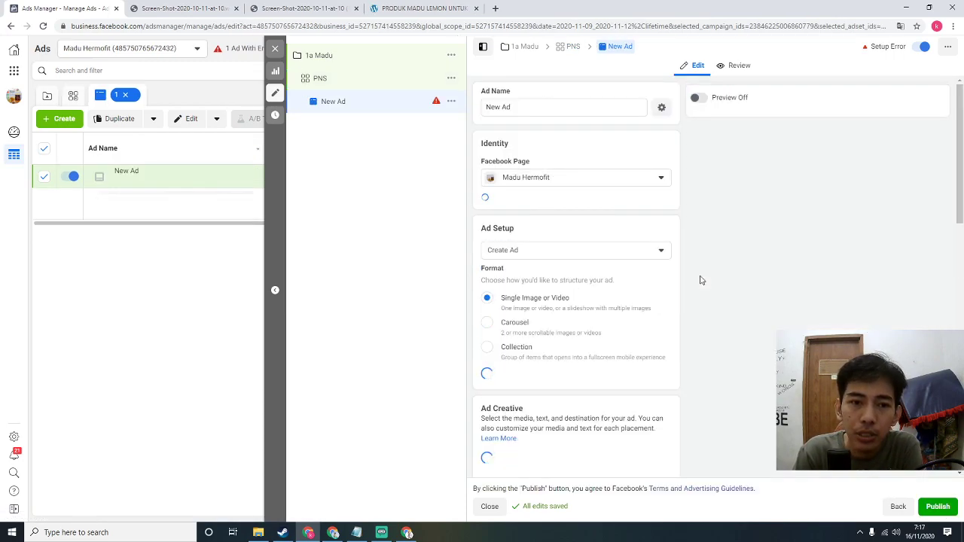
triple_click(560, 109)
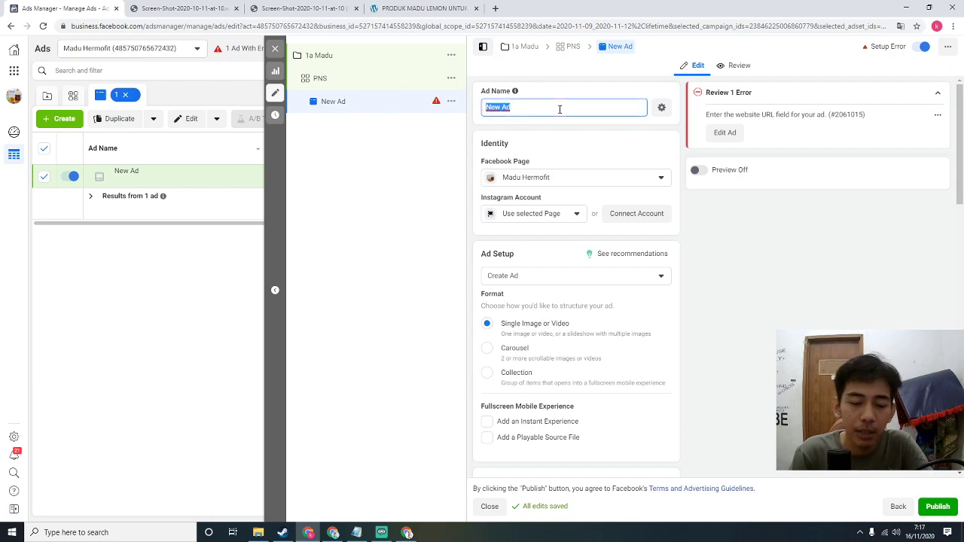
text(KONTEN 1)
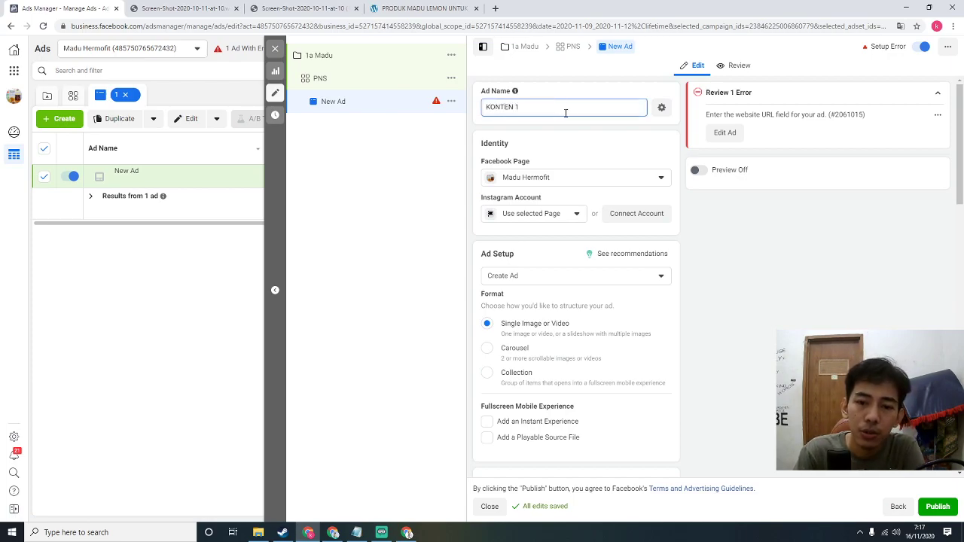
click(749, 254)
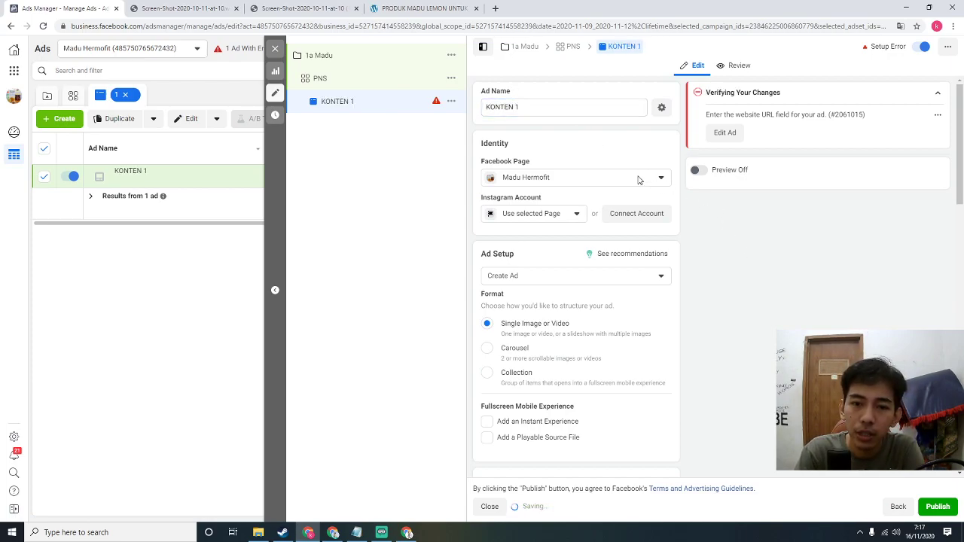
Turn on the ad preview and add the account image IMG_2410 as the media for KONTEN 1.
click(700, 170)
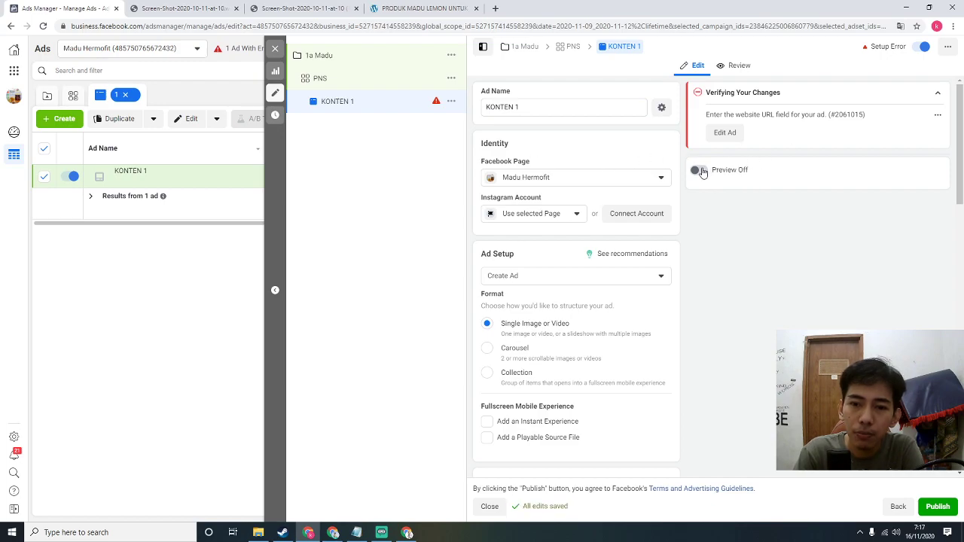
scroll(626, 193, down, 1)
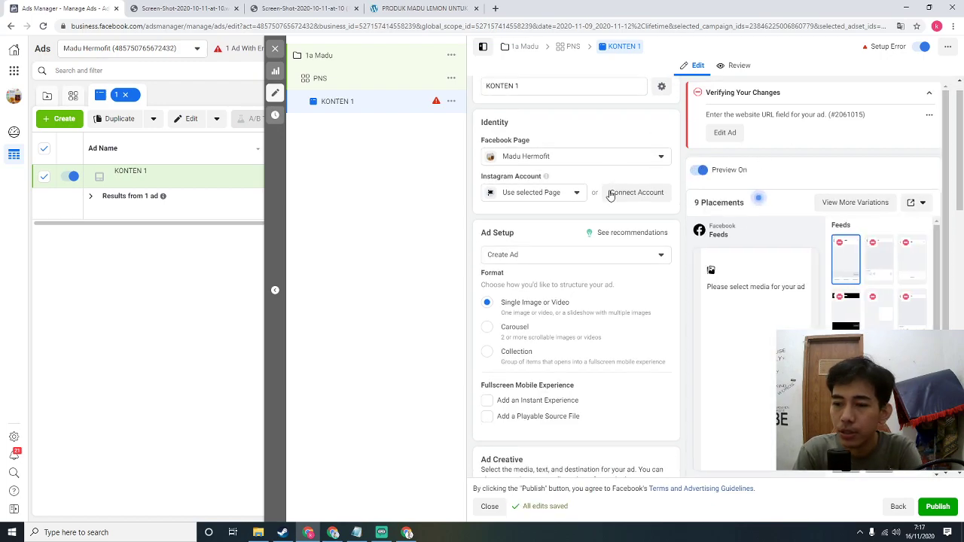
scroll(595, 245, down, 2)
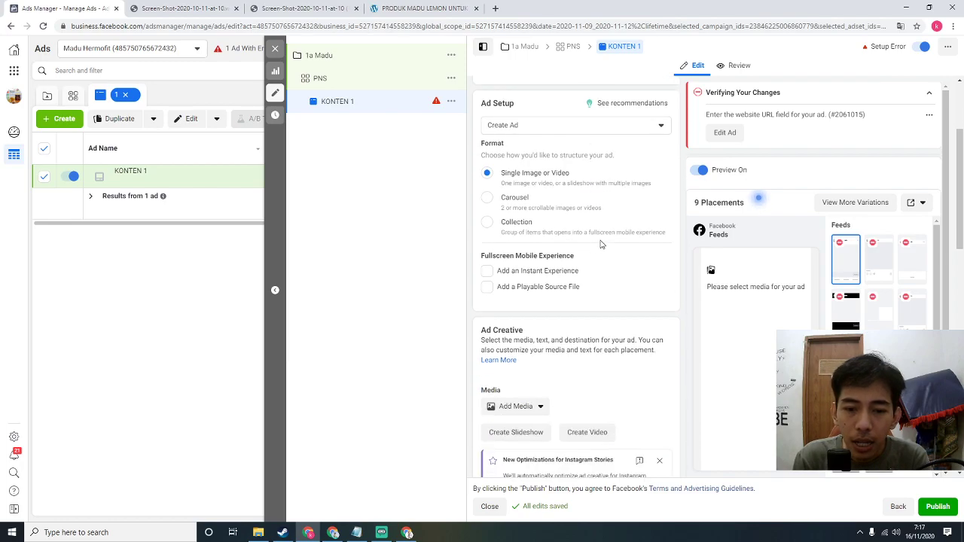
scroll(594, 256, down, 3)
click(528, 256)
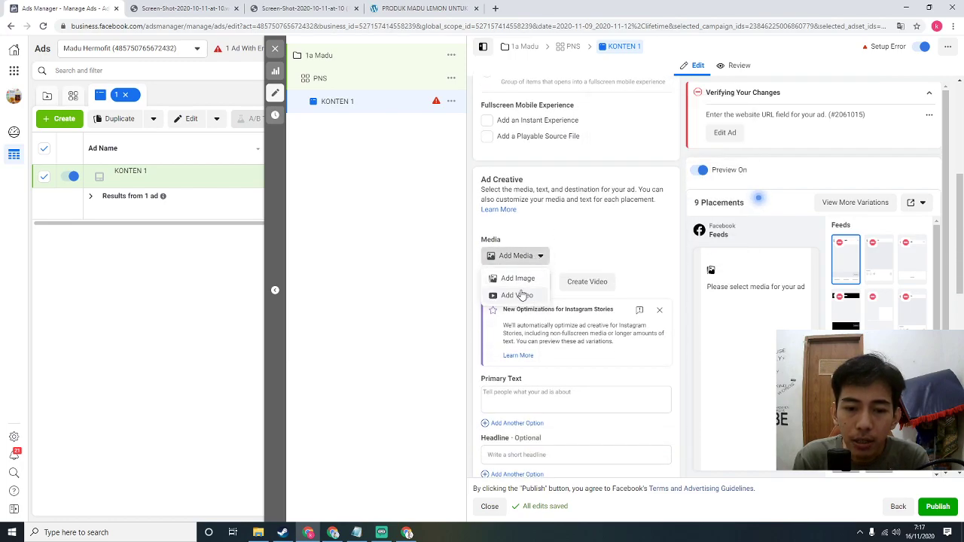
click(523, 279)
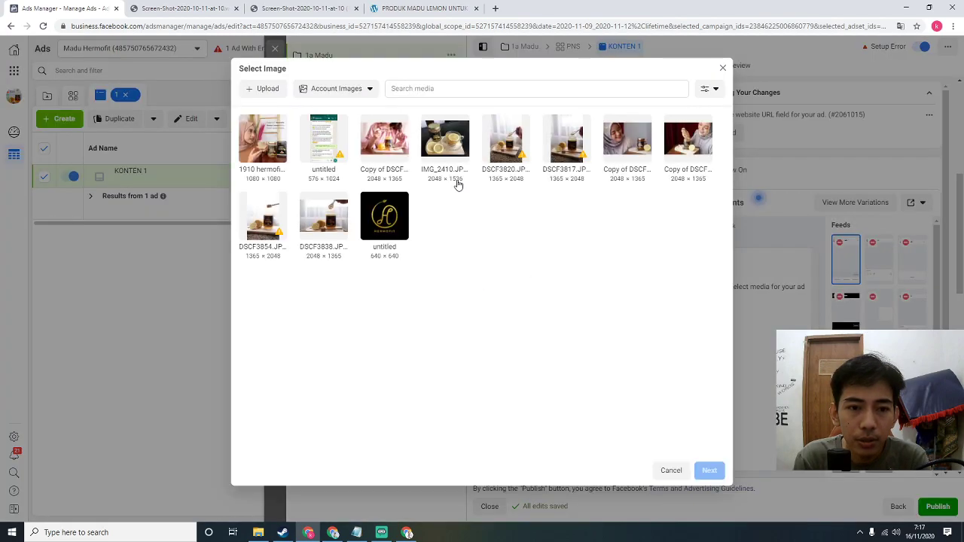
click(456, 136)
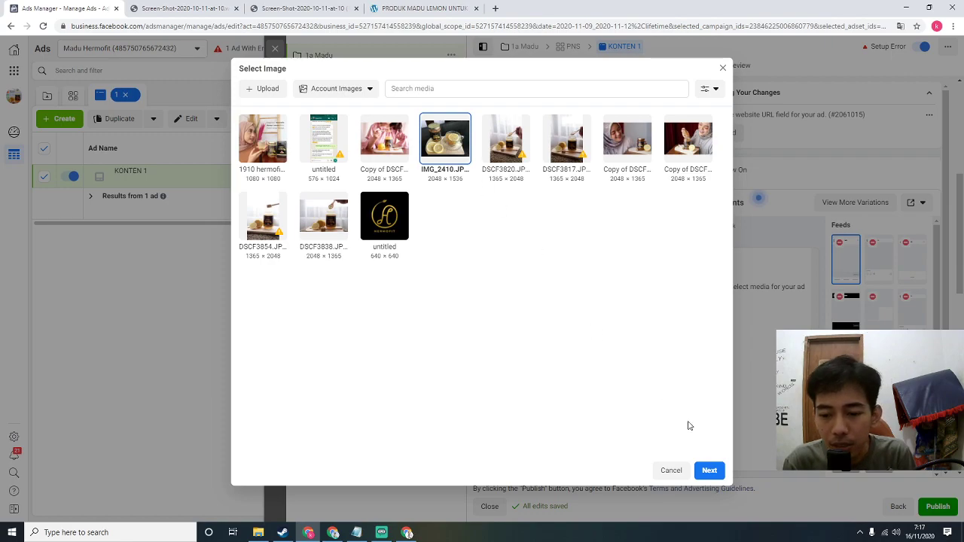
click(709, 470)
click(708, 469)
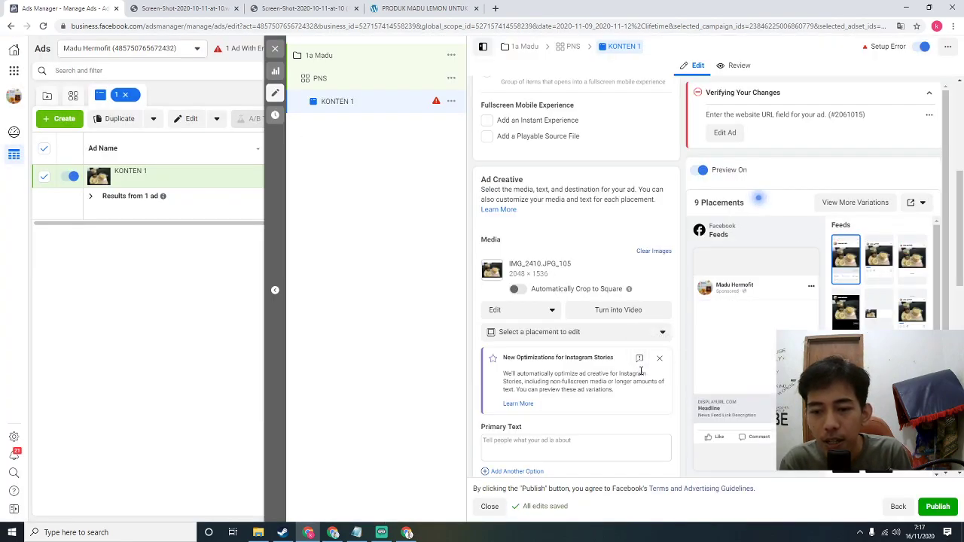
scroll(617, 300, down, 1)
scroll(575, 286, down, 2)
scroll(545, 225, up, 2)
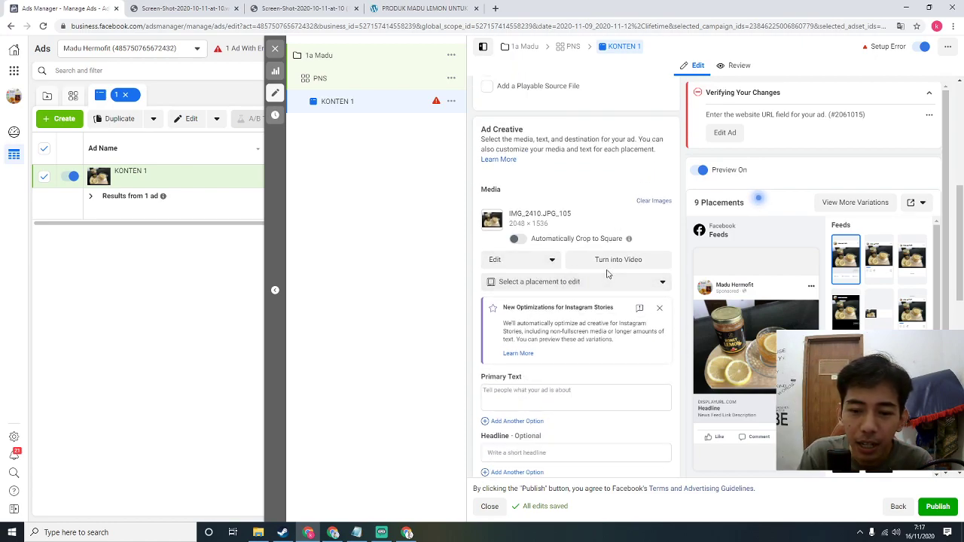
scroll(606, 275, down, 3)
scroll(602, 266, down, 2)
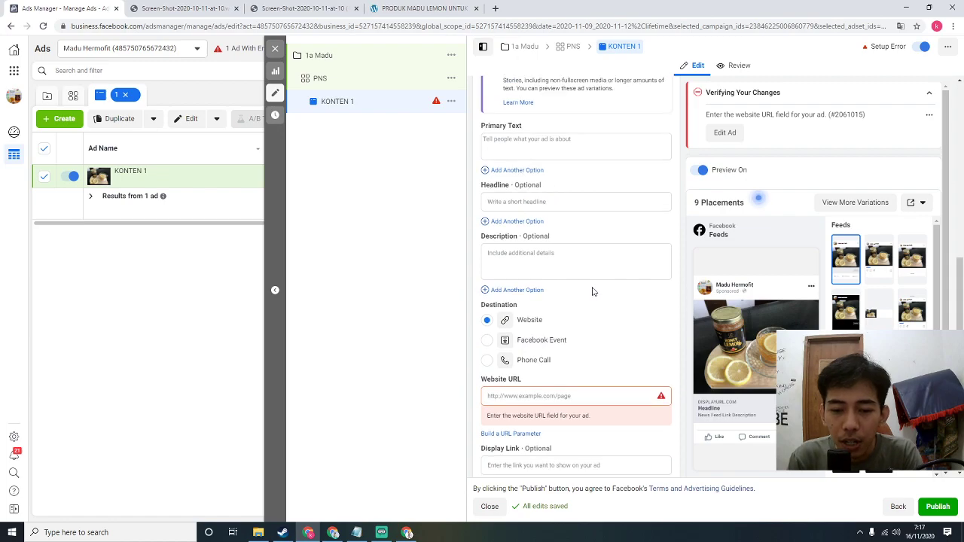
click(425, 9)
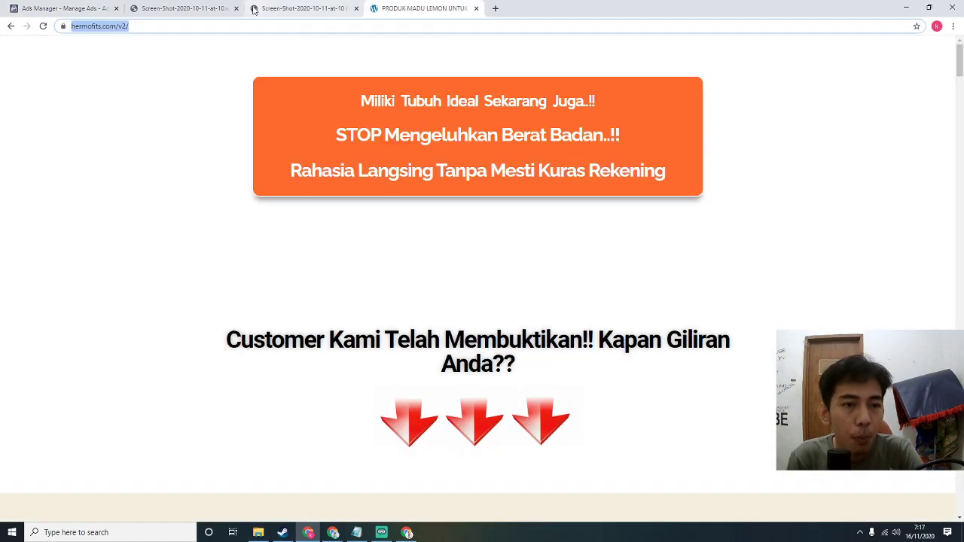
click(76, 8)
click(530, 393)
text(https://hermofits.com/v2/)
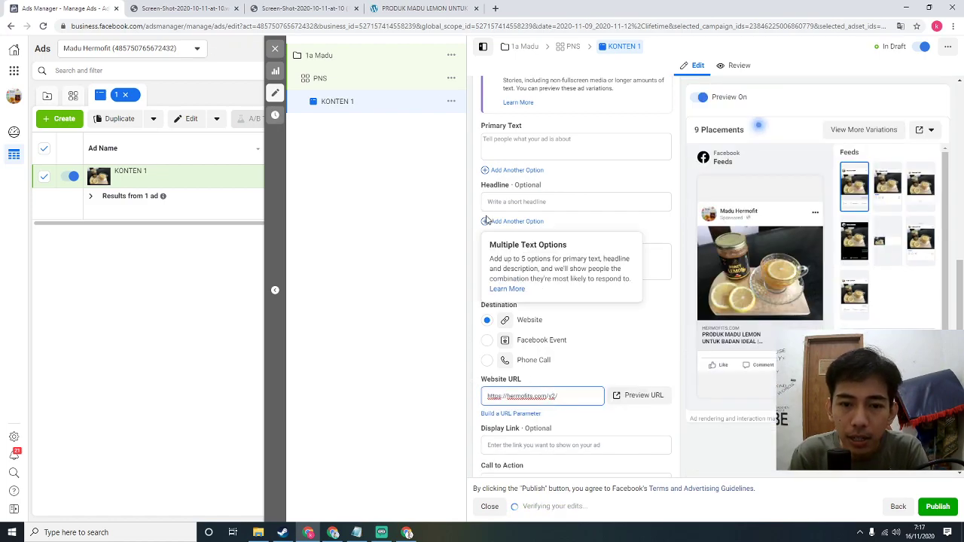
Insert the screaming face emoji at the start of the ad's primary text.
scroll(543, 179, up, 1)
click(540, 194)
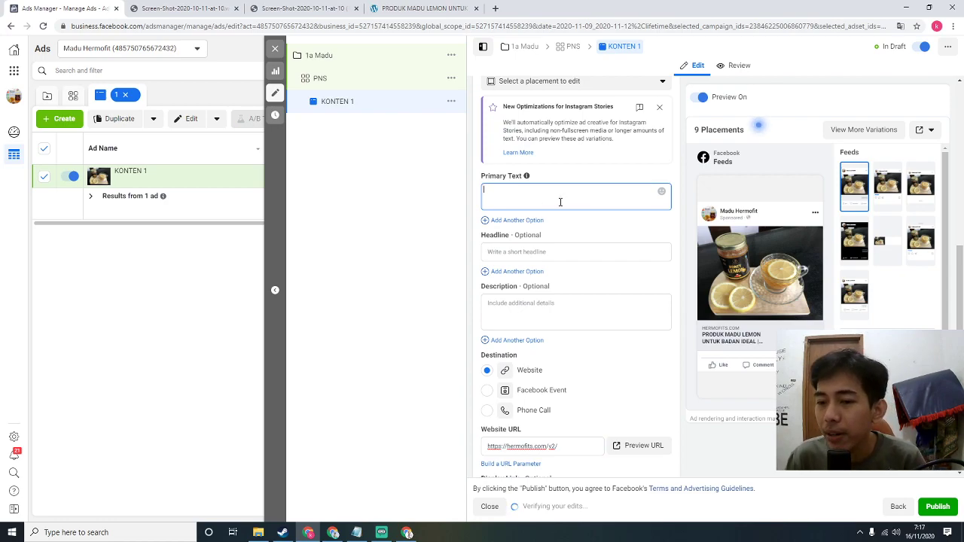
click(663, 194)
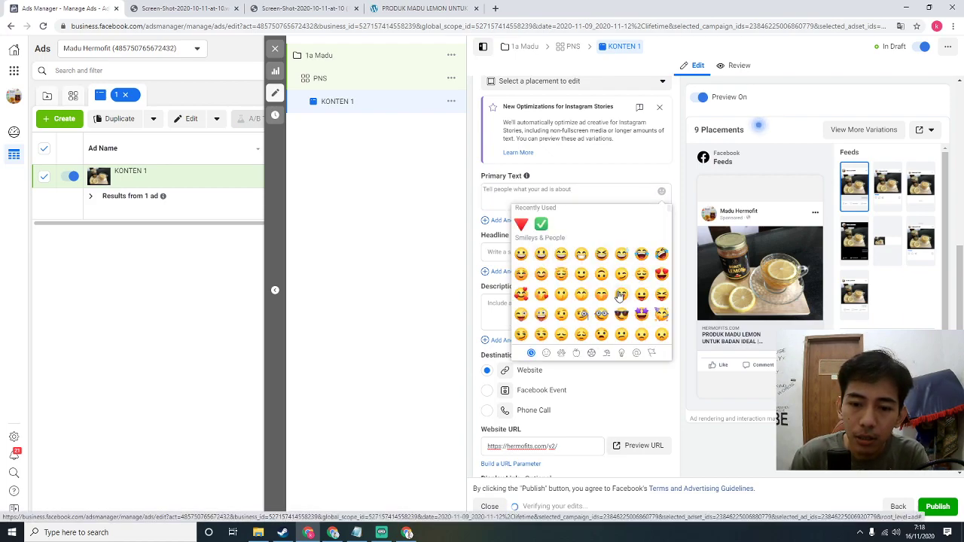
scroll(548, 302, down, 1)
scroll(607, 320, down, 1)
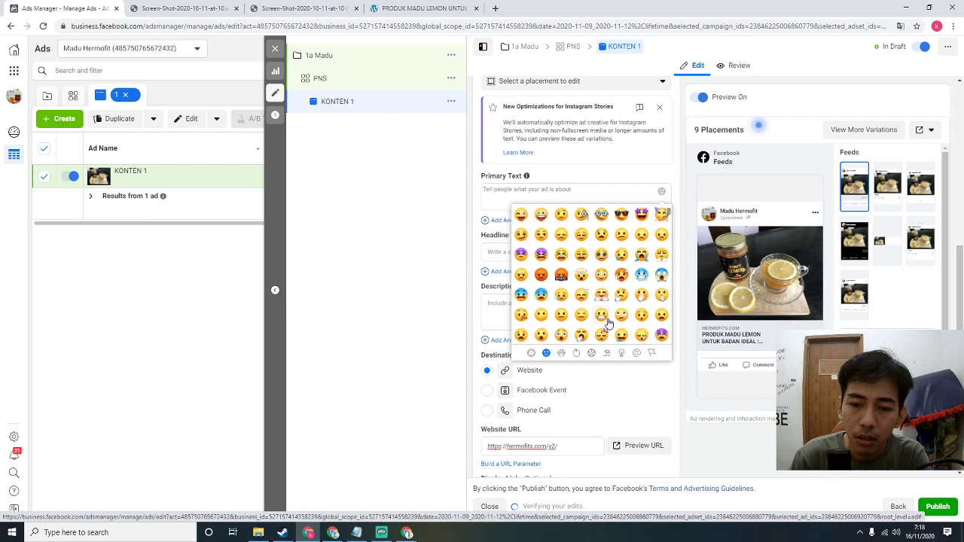
click(660, 276)
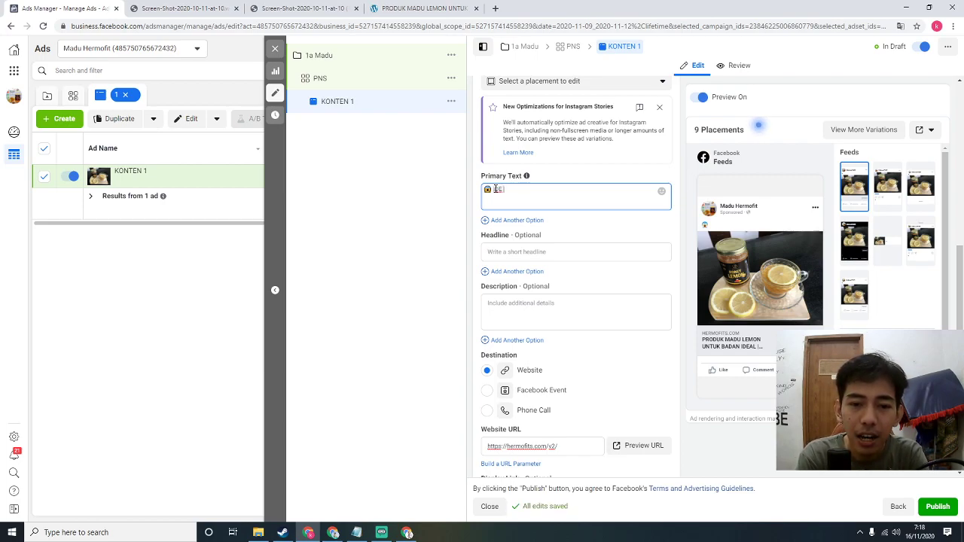
text(dia)
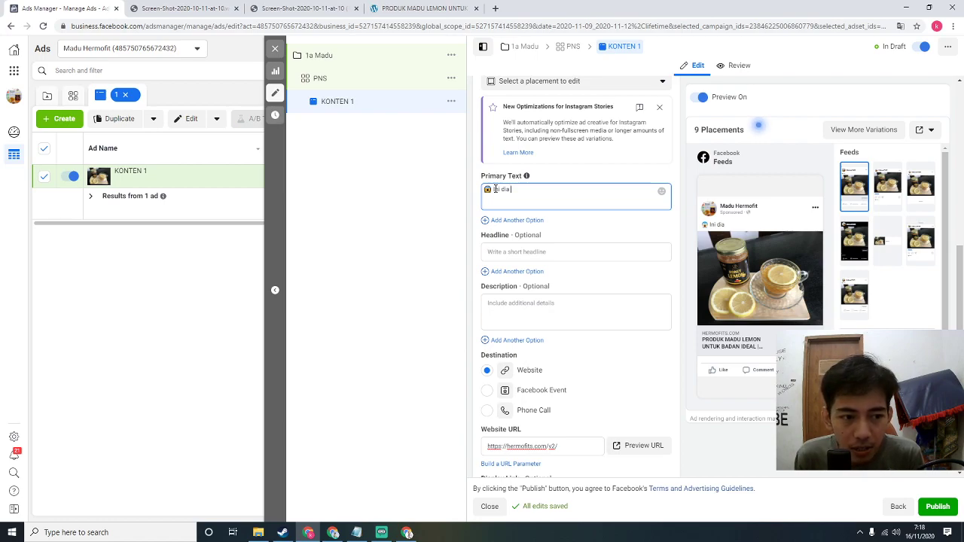
key(BackSpace)
key(BackSpace)
key(BackSpace)
key(BackSpace)
key(BackSpace)
key(BackSpace)
key(BackSpace)
key(BackSpace)
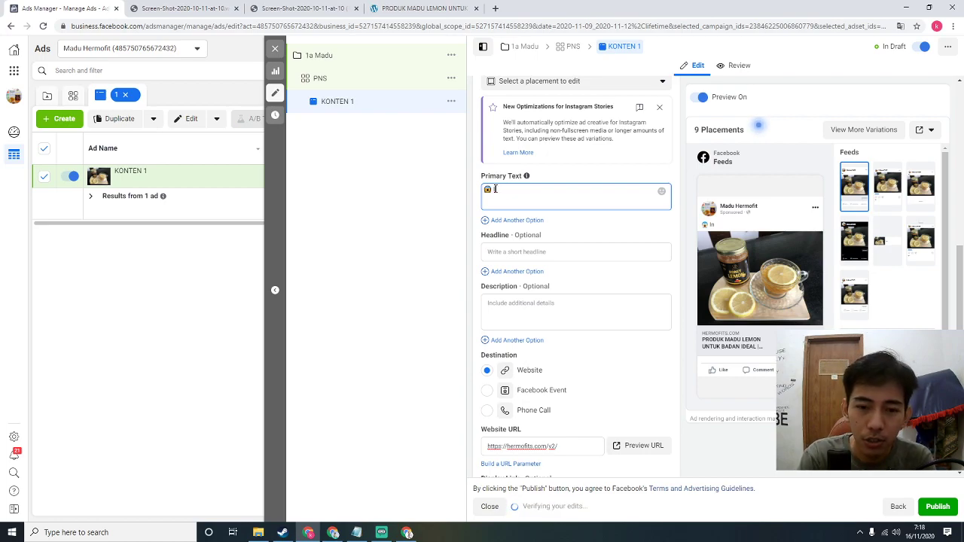
Complete the opening line of the primary text as "Ini dia Rahasia Saya Memiliki Badan Ideal", ending it with the screaming face emoji.
text(dia Rahasia )
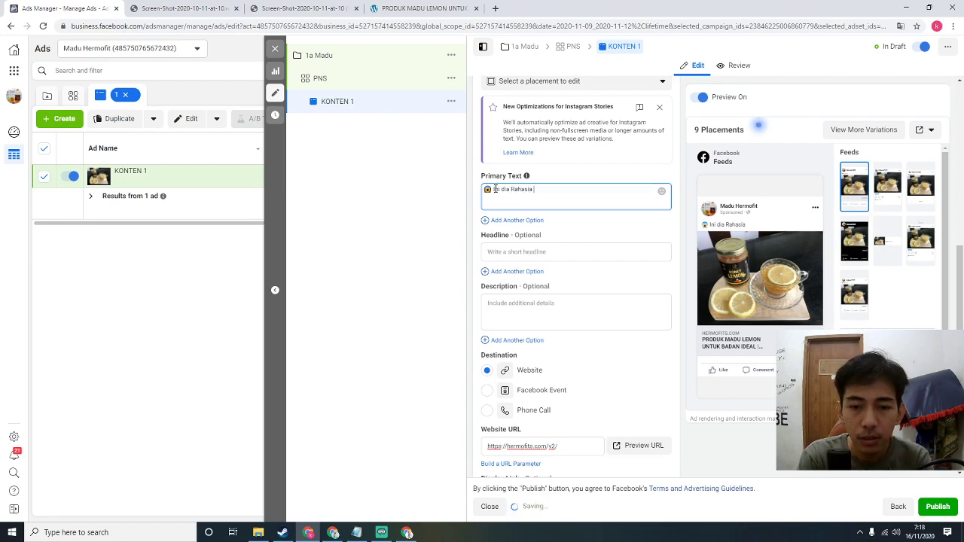
text(Saya)
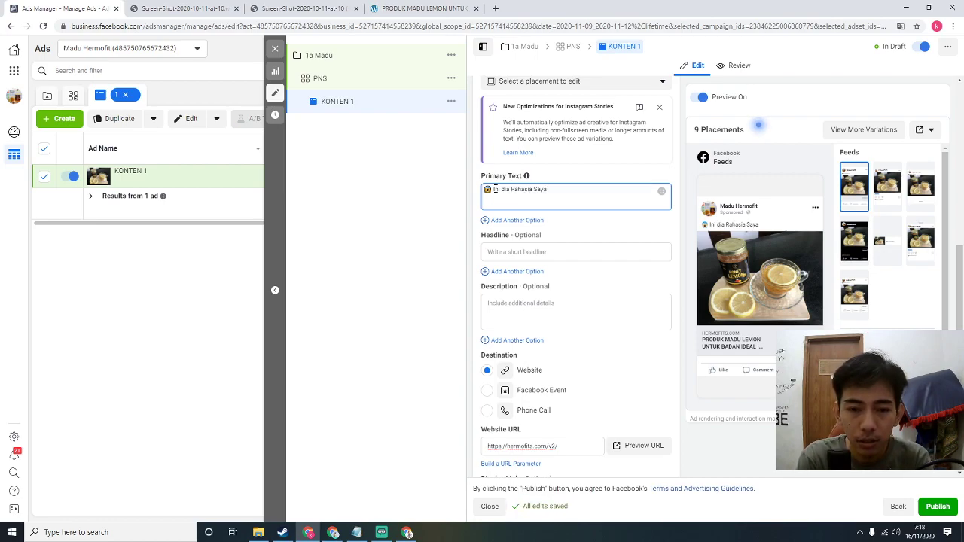
text( Memiliki)
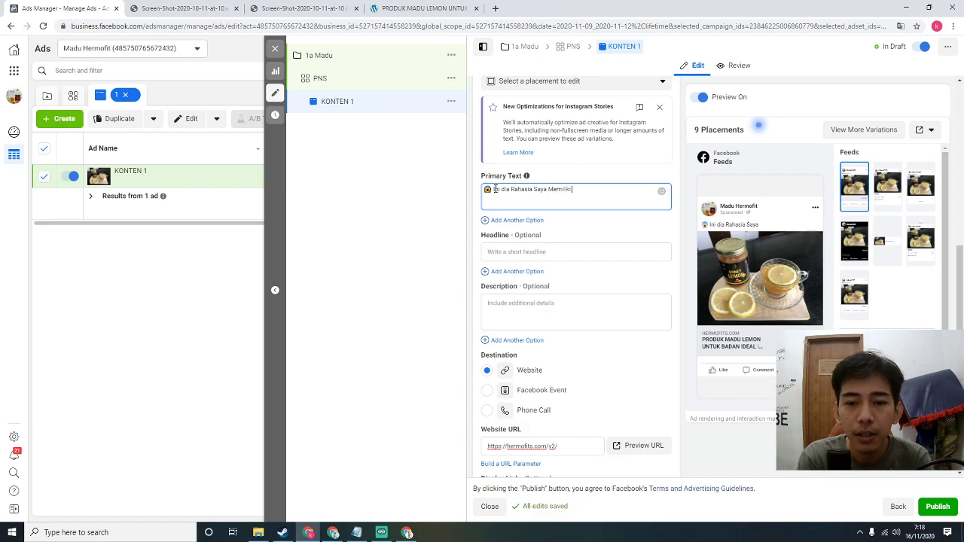
text( Bada)
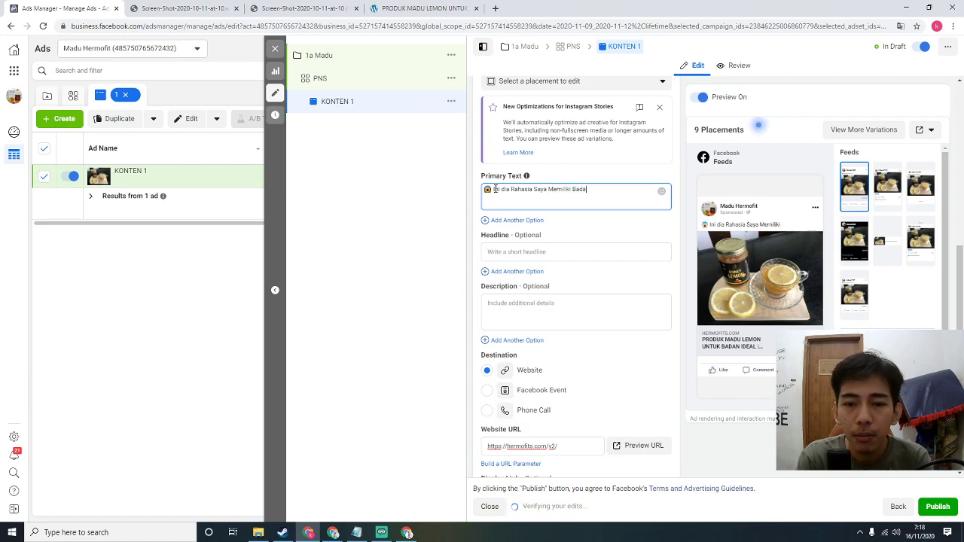
text(n Ideal)
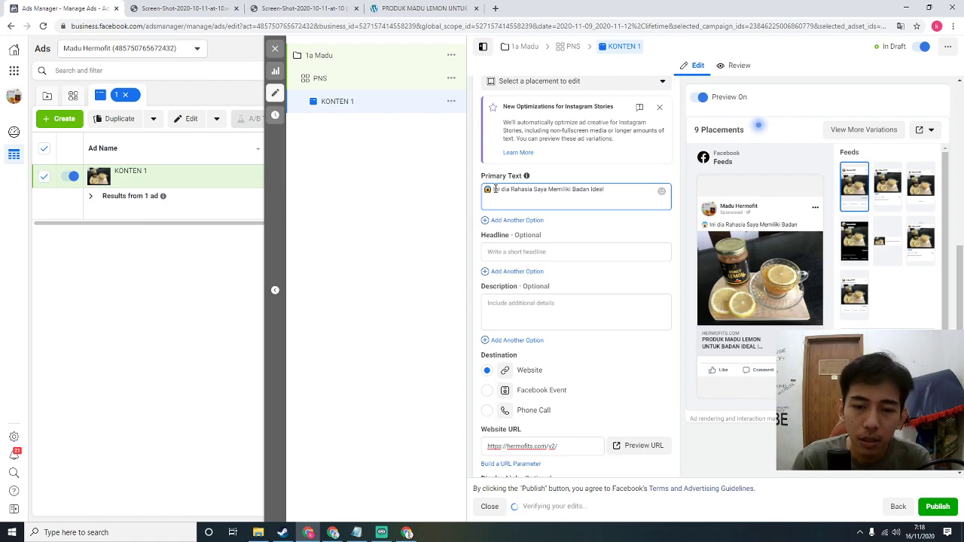
click(662, 191)
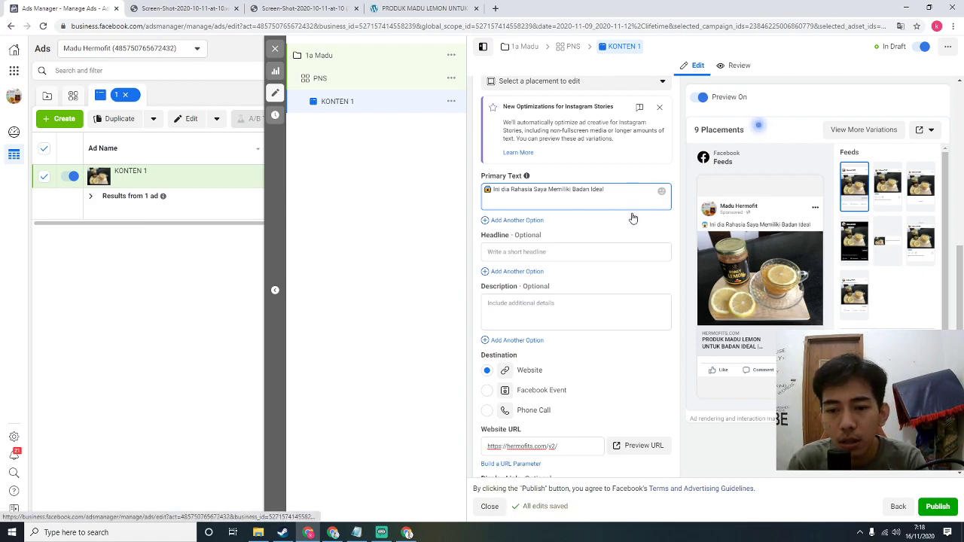
click(522, 224)
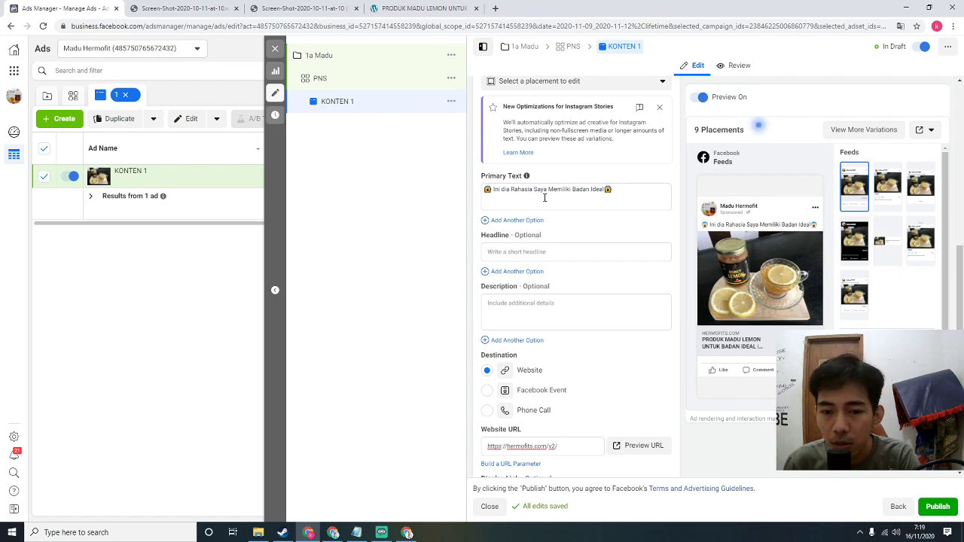
Try a second primary text line reading "Free Ongkir" after a check mark emoji, and delete that line.
click(627, 186)
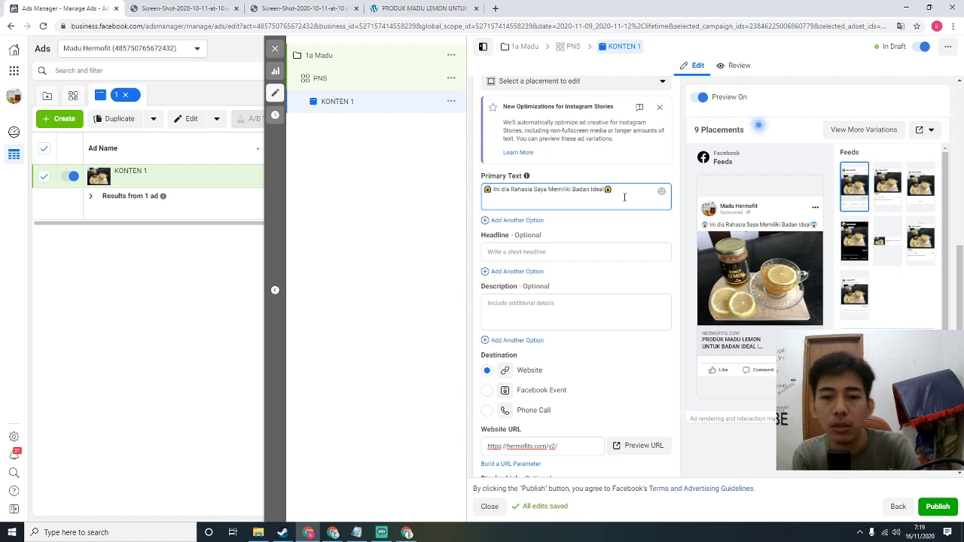
key(Return)
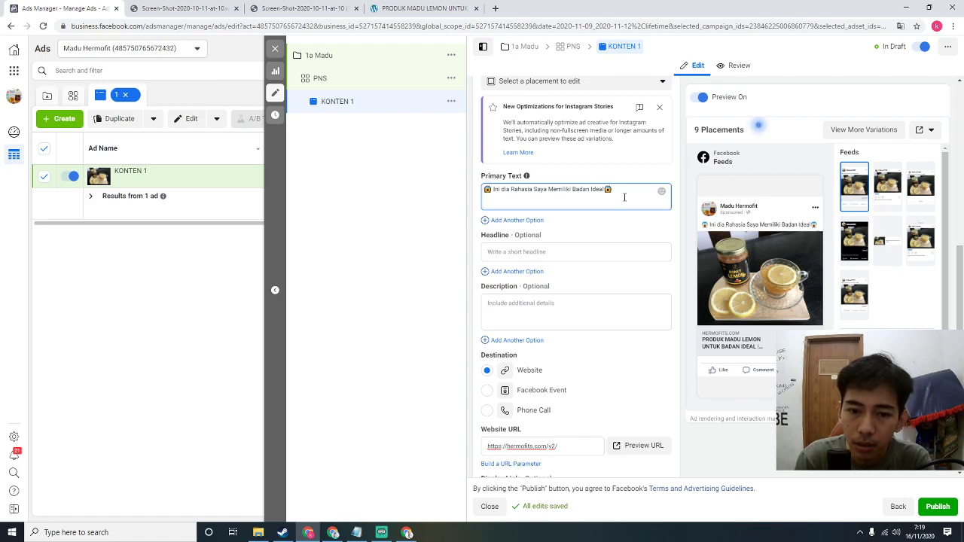
click(662, 193)
click(561, 224)
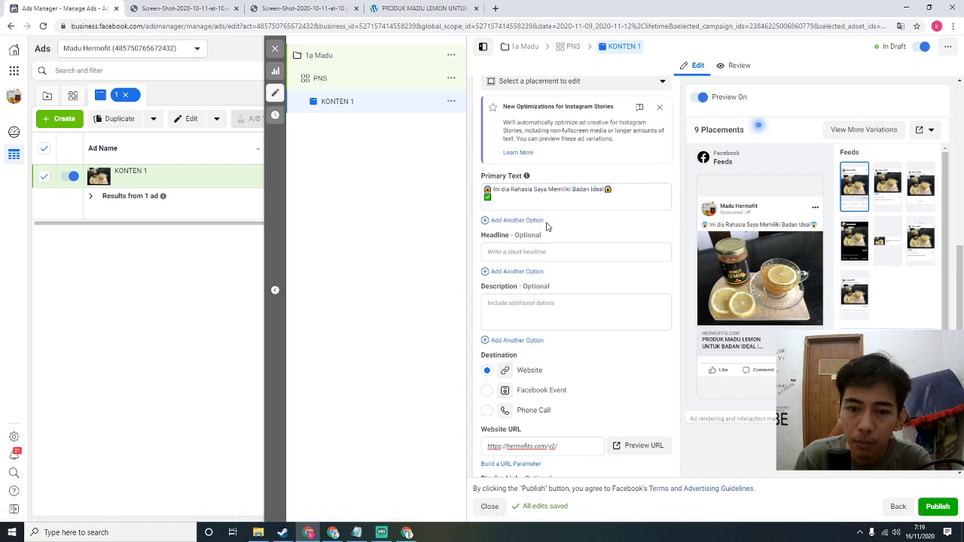
click(510, 199)
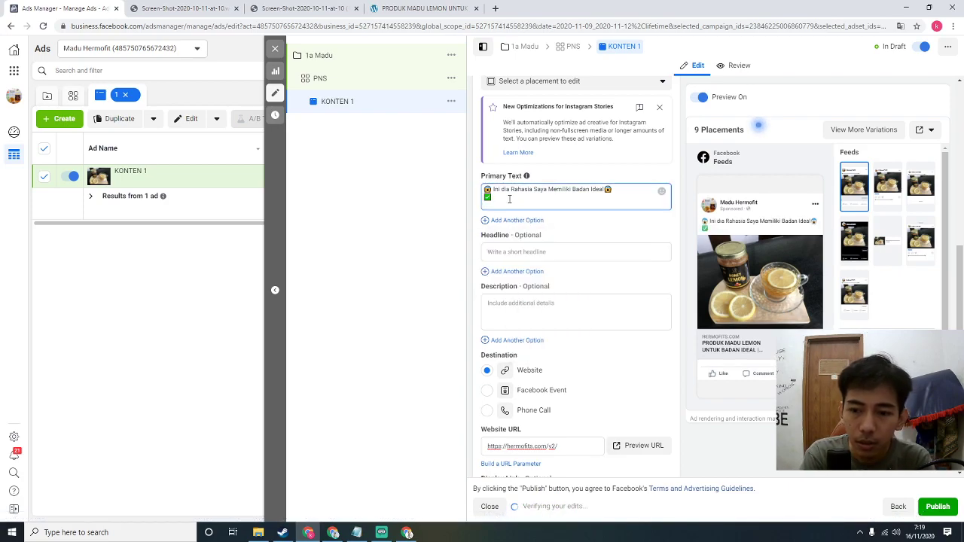
text(Free Ong)
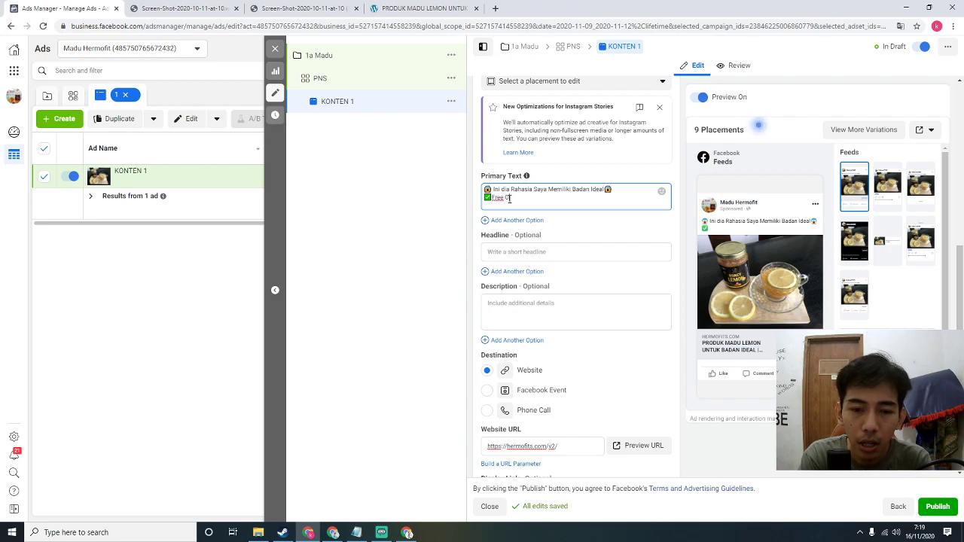
text(kir)
key(Return)
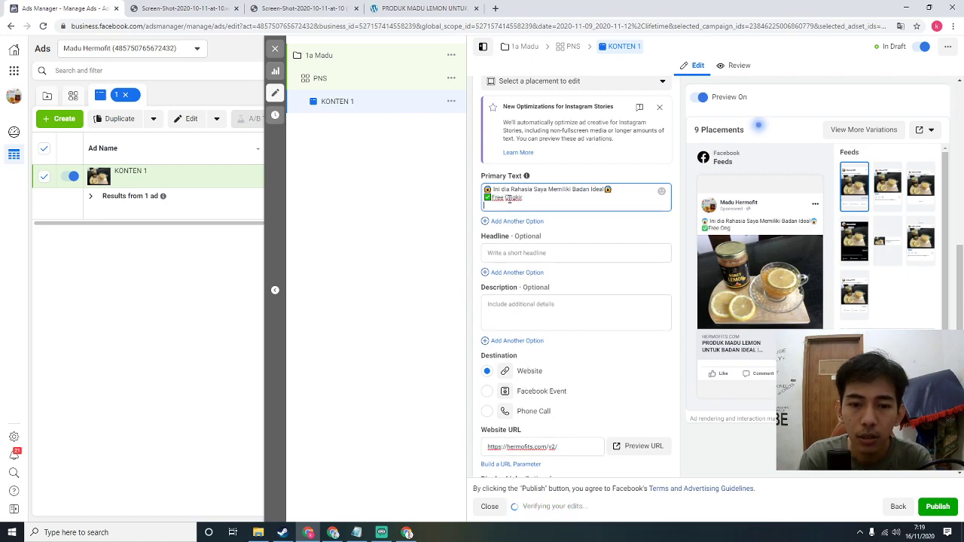
click(664, 196)
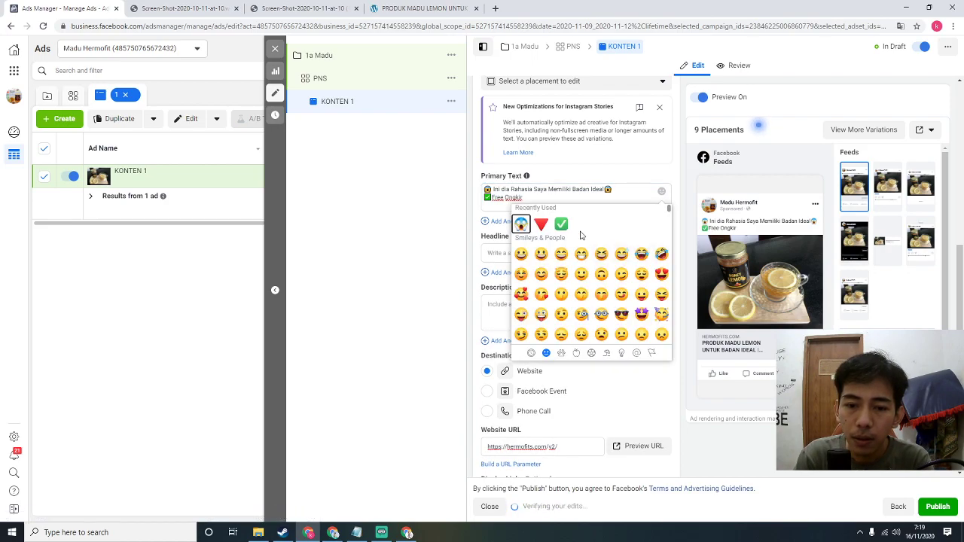
drag(523, 197, 490, 197)
key(BackSpace)
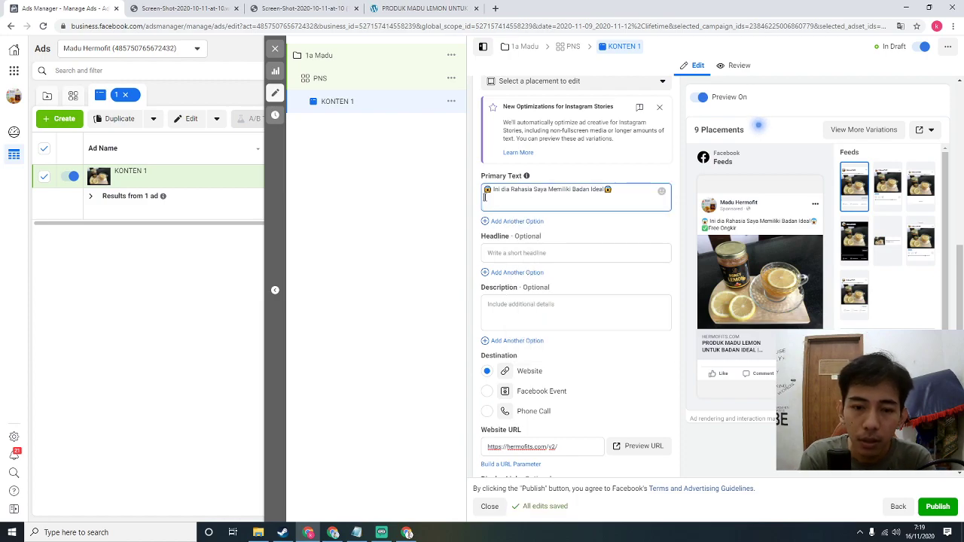
Add the line "Klik disini" to the primary text, with three red downward triangle emojis below it.
text(Klik disini)
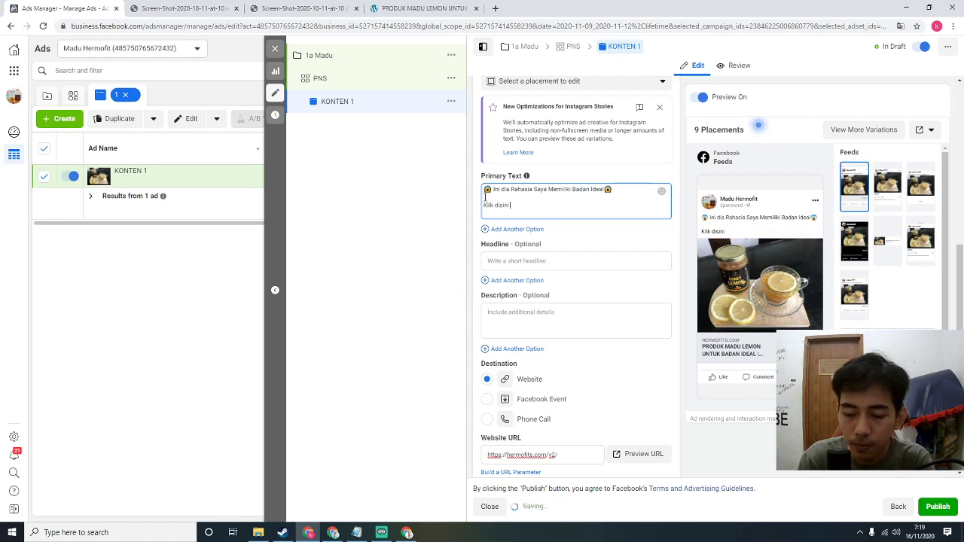
key(Return)
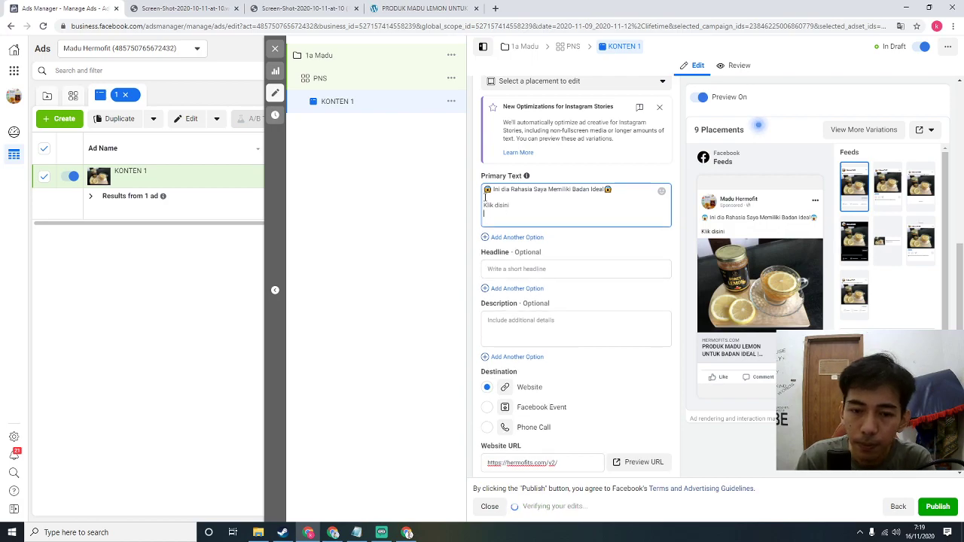
click(662, 193)
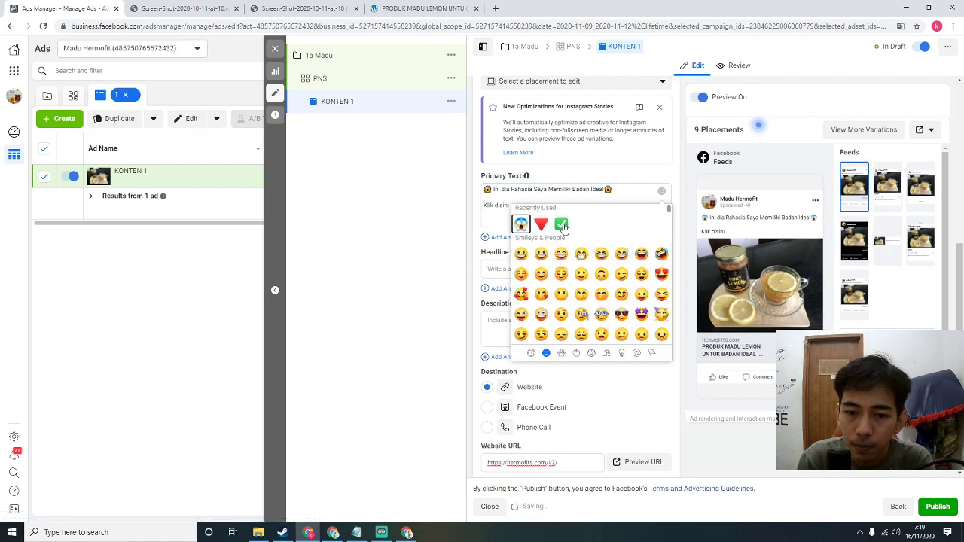
click(520, 220)
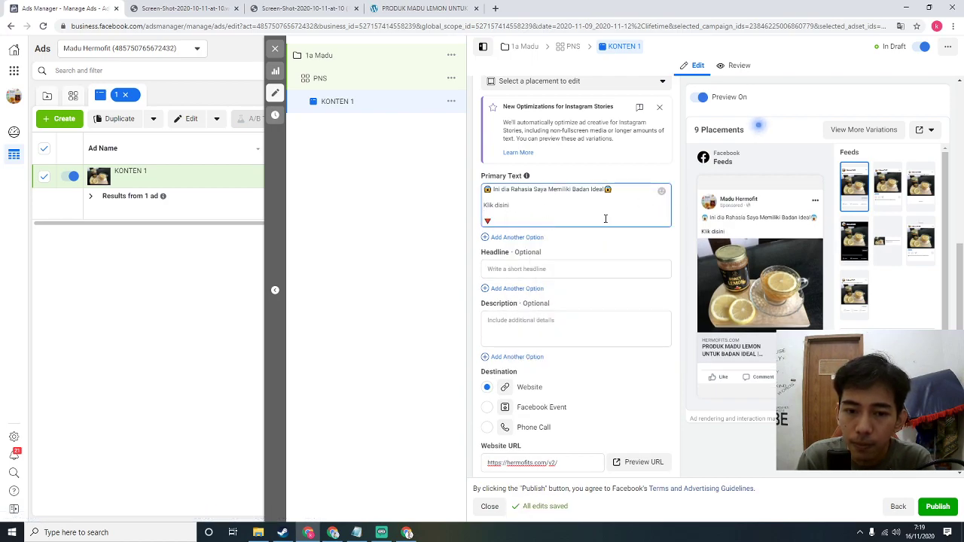
click(661, 192)
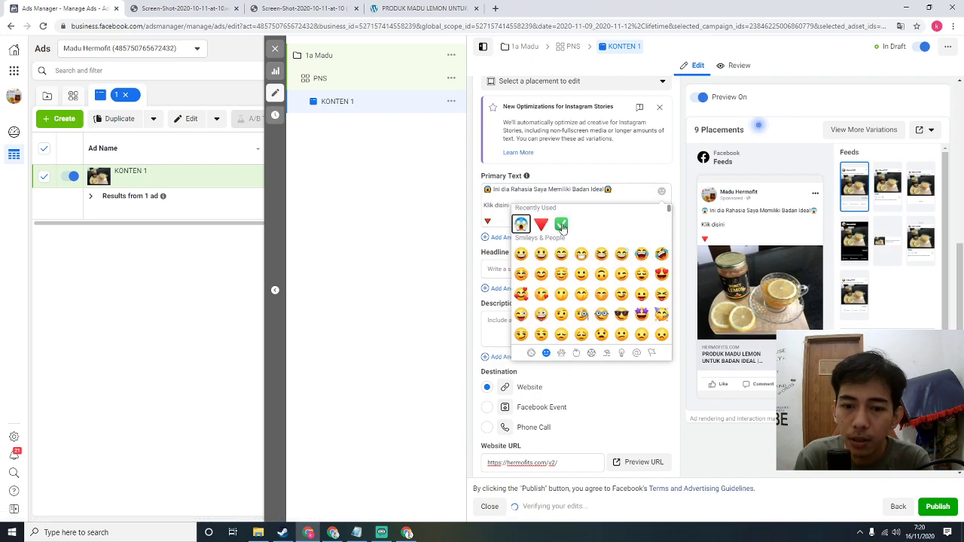
click(569, 224)
click(662, 192)
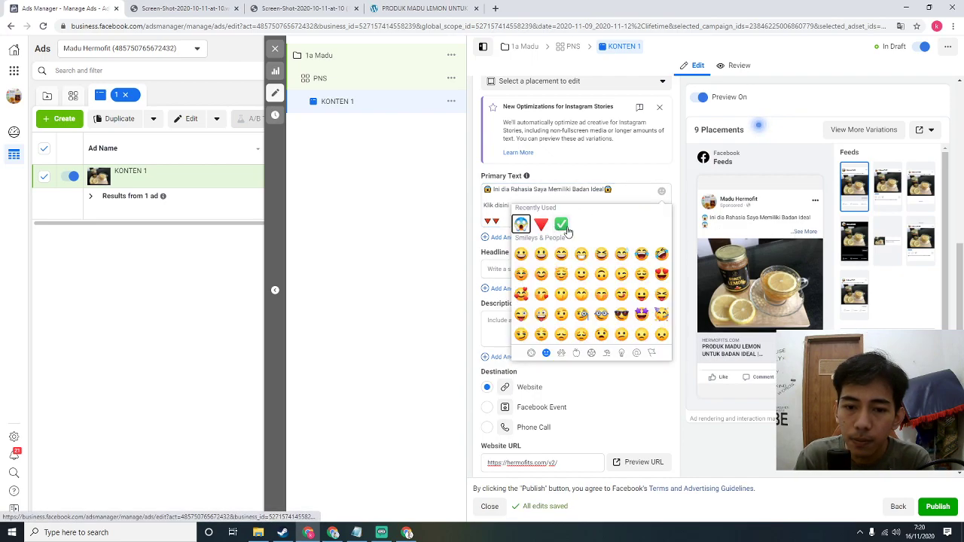
click(532, 222)
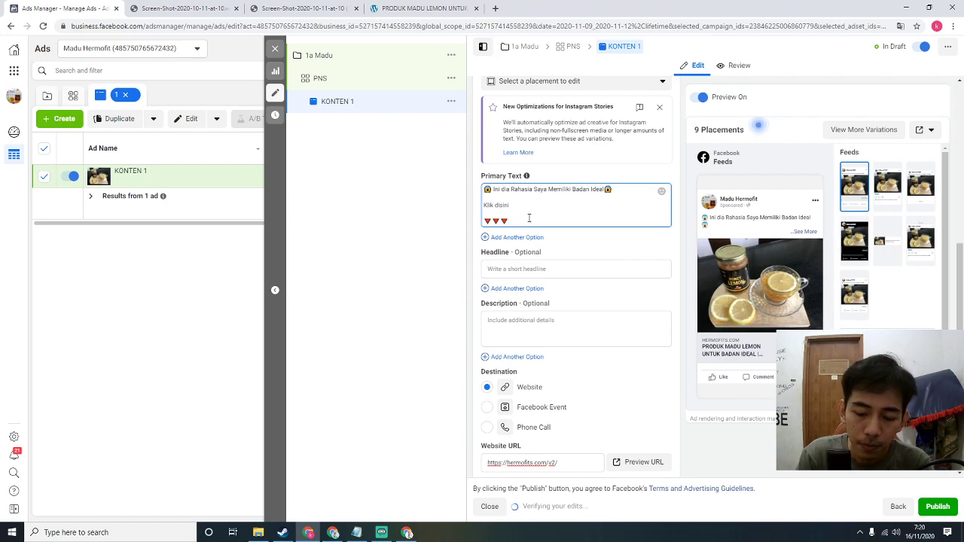
key(Return)
text(https://hermofits.com/v2/)
key(Return)
text(https://hermofits.com/v2/)
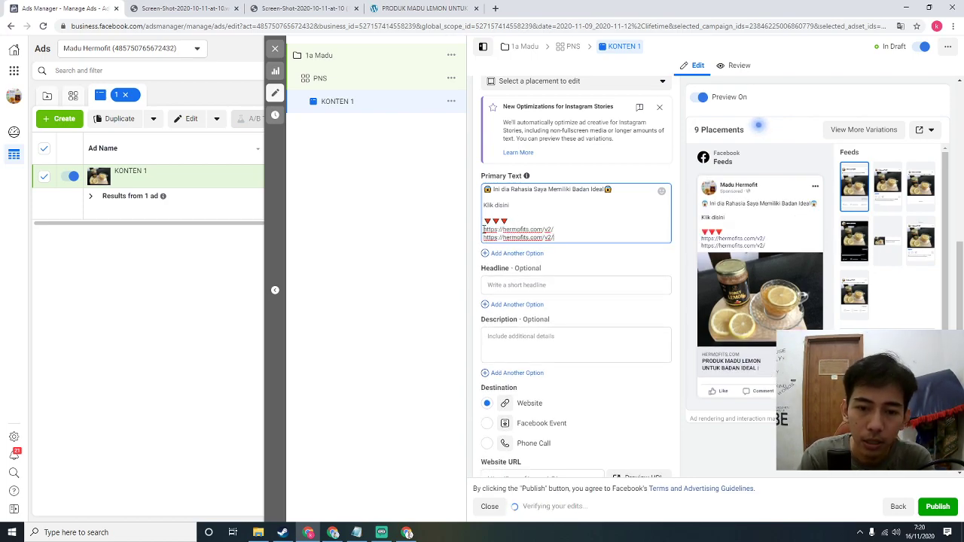
click(484, 229)
text(>>)
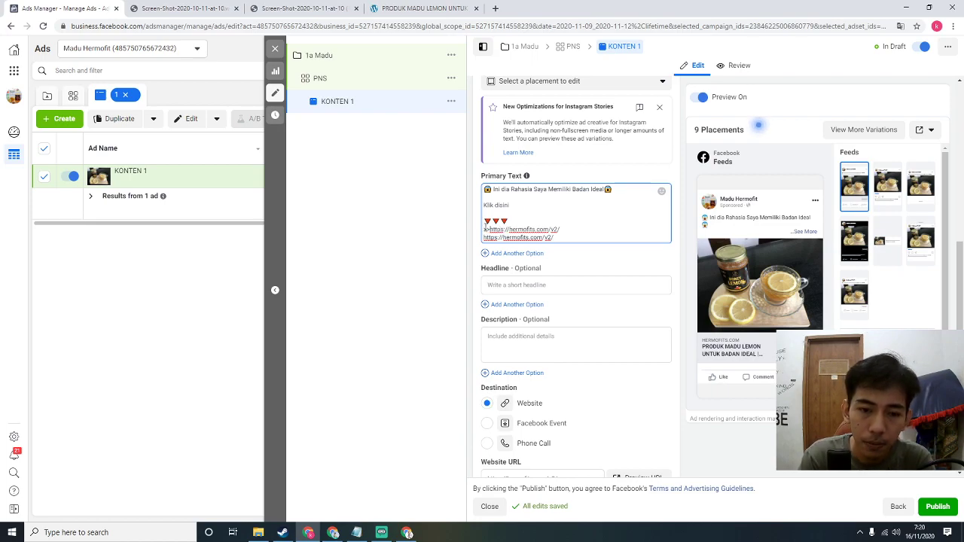
click(485, 237)
text(>>)
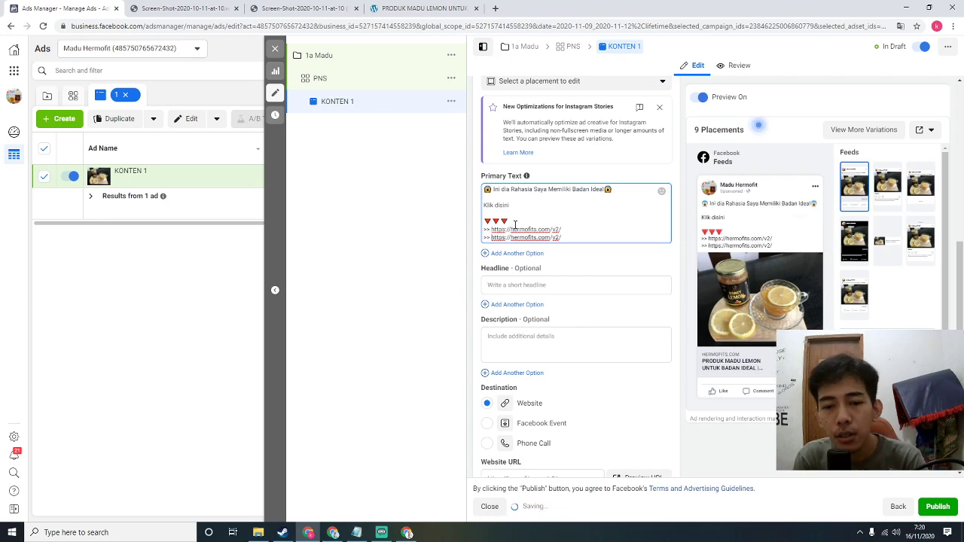
Set the ad's headline to "BISA COD ! PROMO HARI INI SAJA >".
click(550, 284)
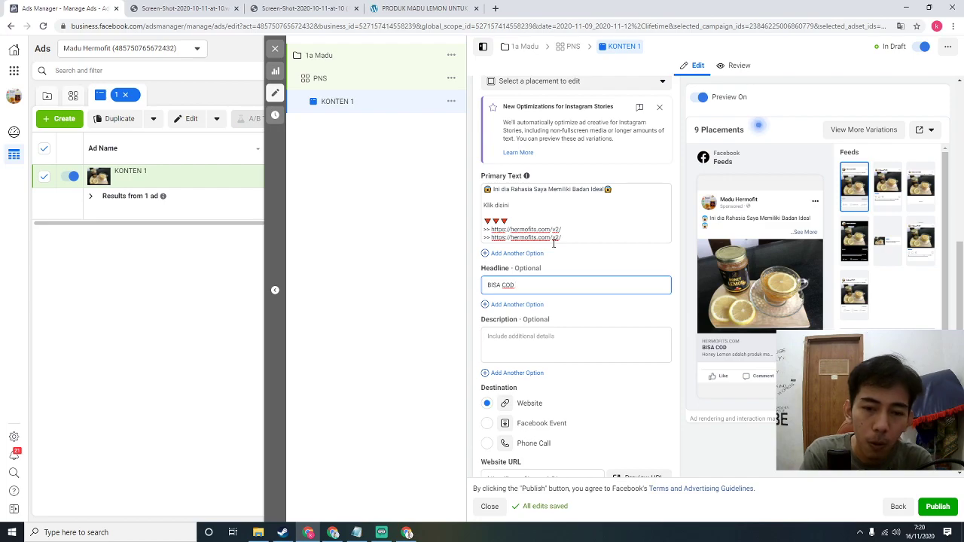
text(| pR)
key(BackSpace)
key(BackSpace)
text(PROMO HARI INI SAJA >)
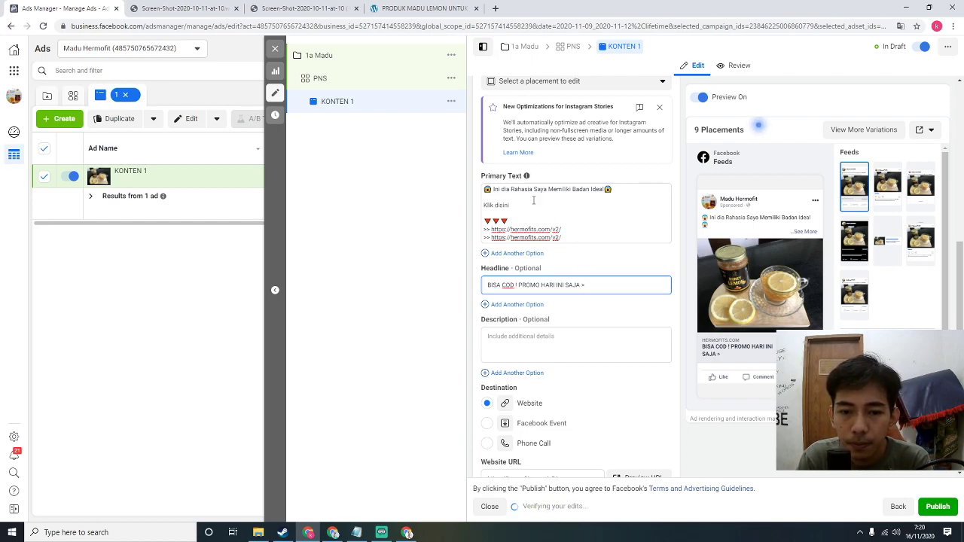
click(516, 224)
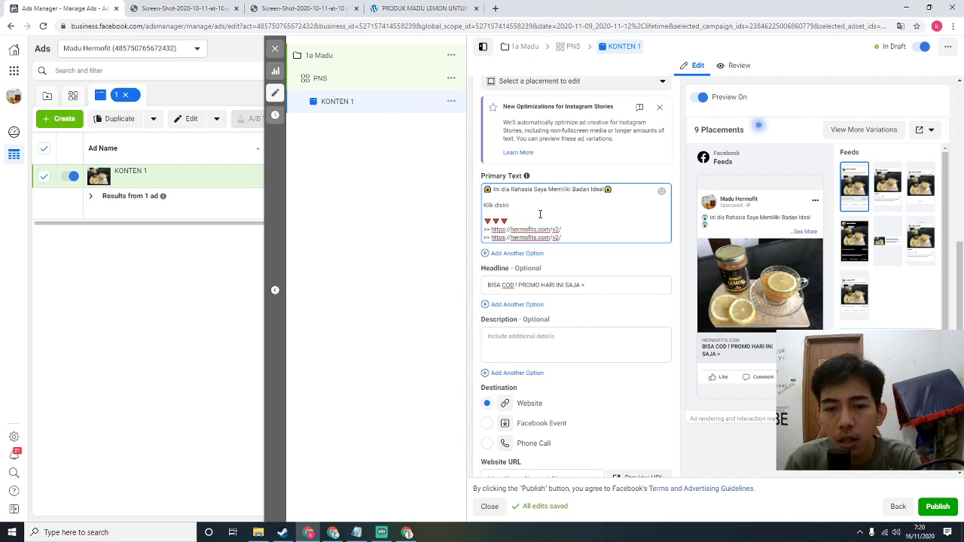
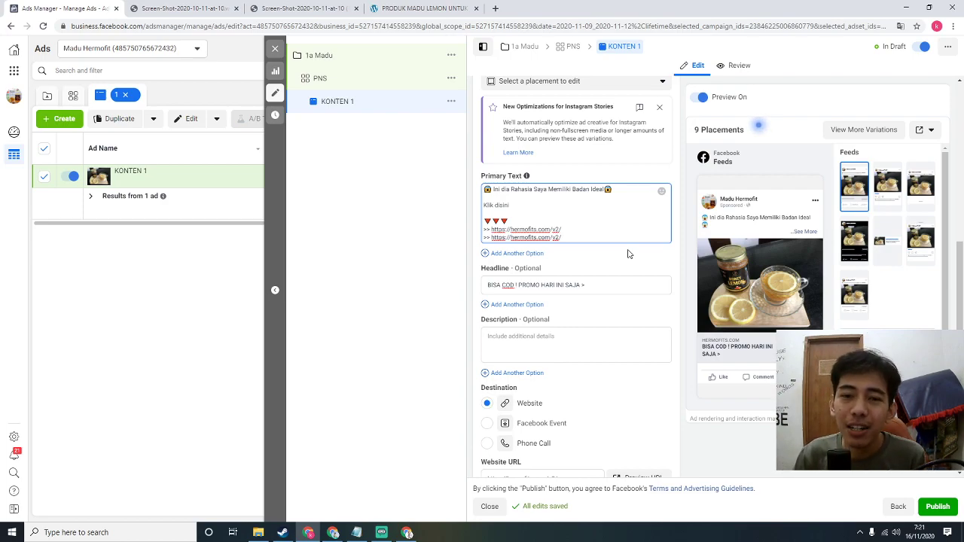
scroll(595, 241, down, 1)
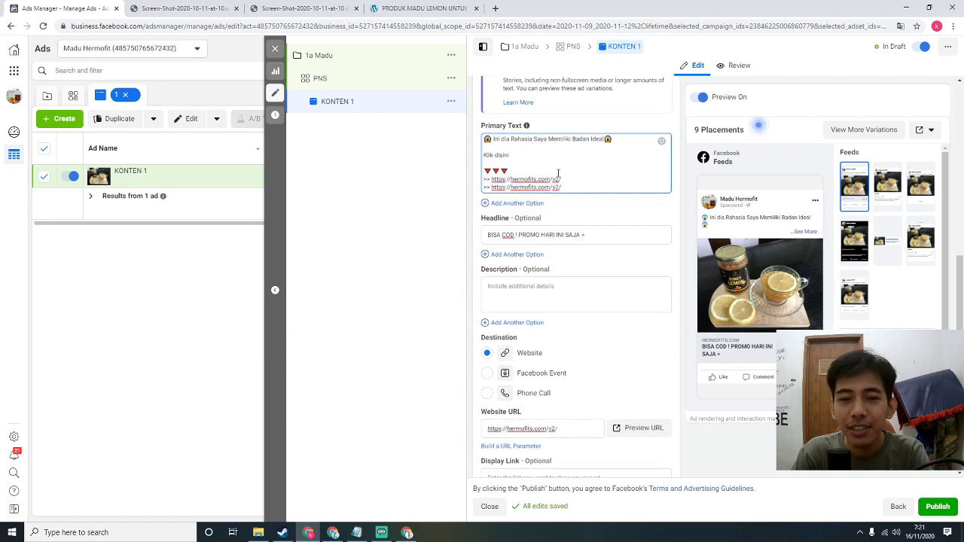
drag(588, 189, 477, 131)
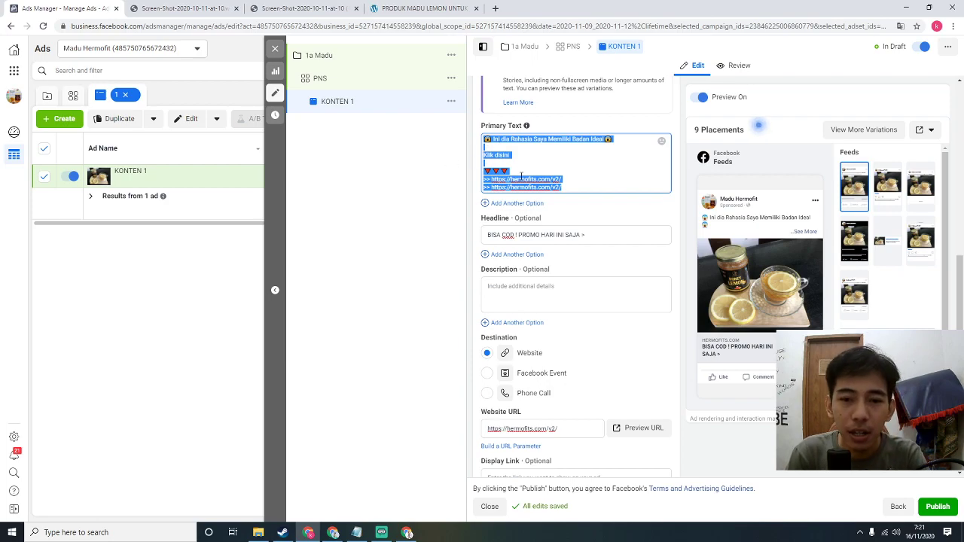
click(554, 179)
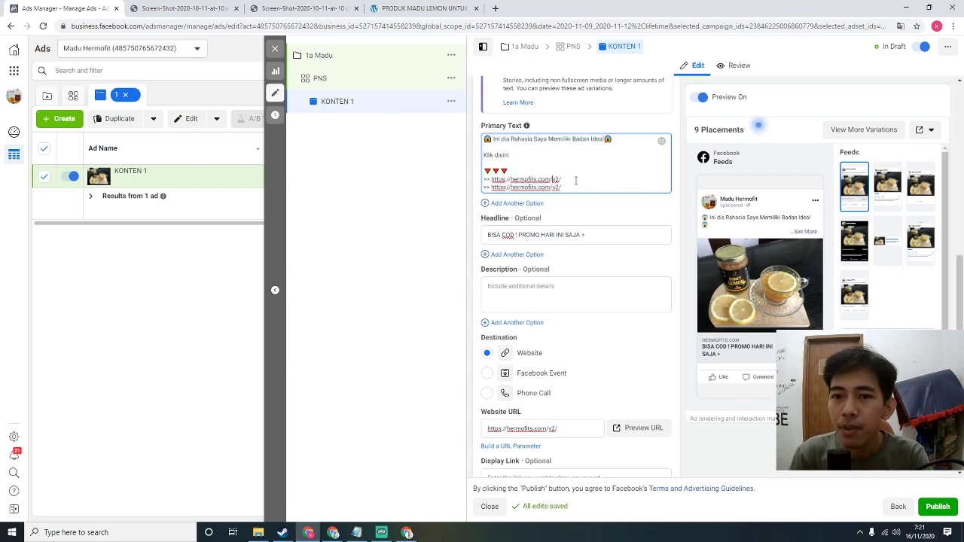
drag(579, 189, 482, 142)
click(550, 154)
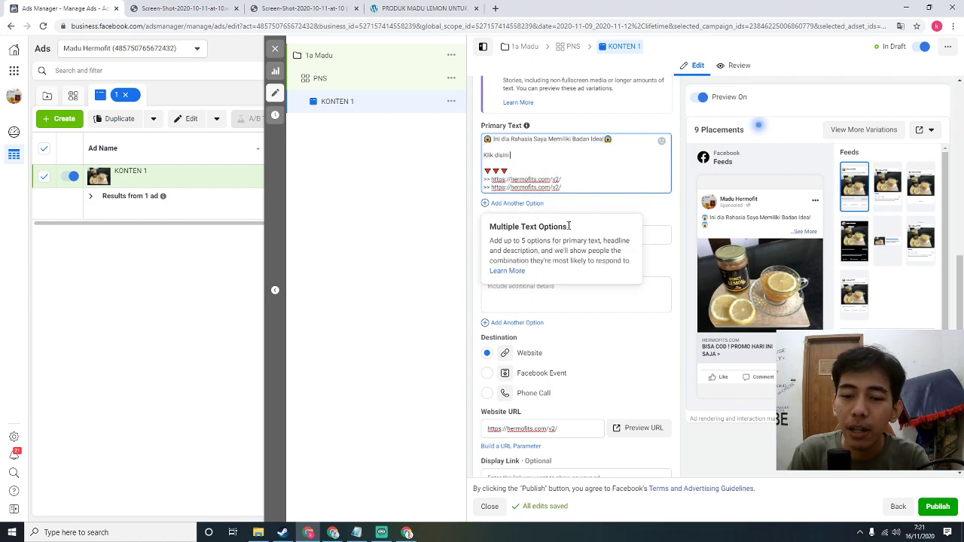
Look through the call-to-action options for the ad KONTEN 1 and set its call to action to Shop Now.
scroll(622, 305, down, 1)
scroll(622, 308, down, 4)
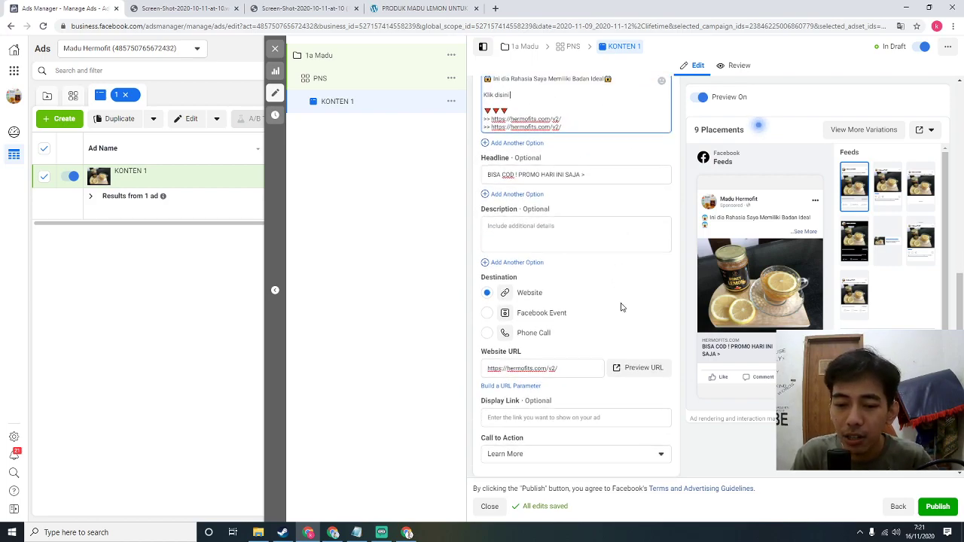
click(576, 266)
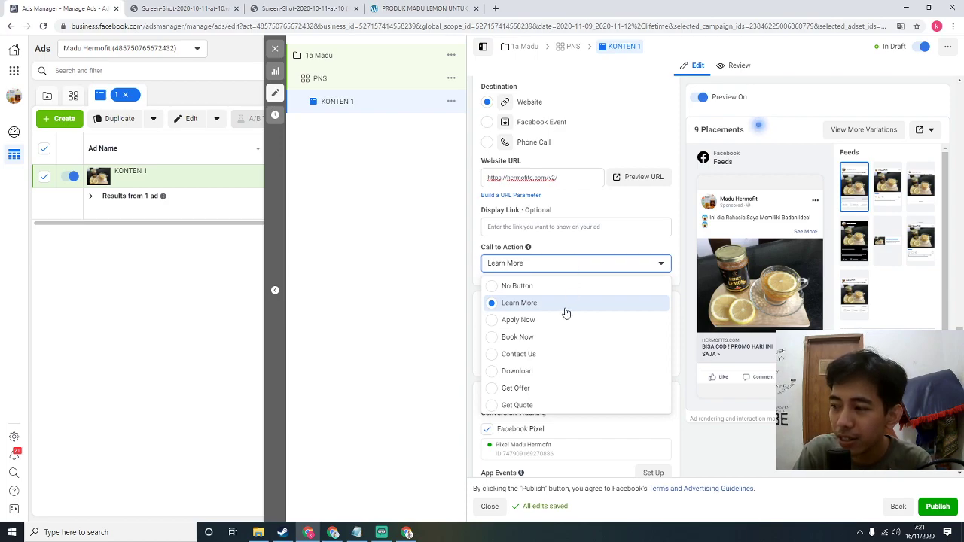
click(480, 318)
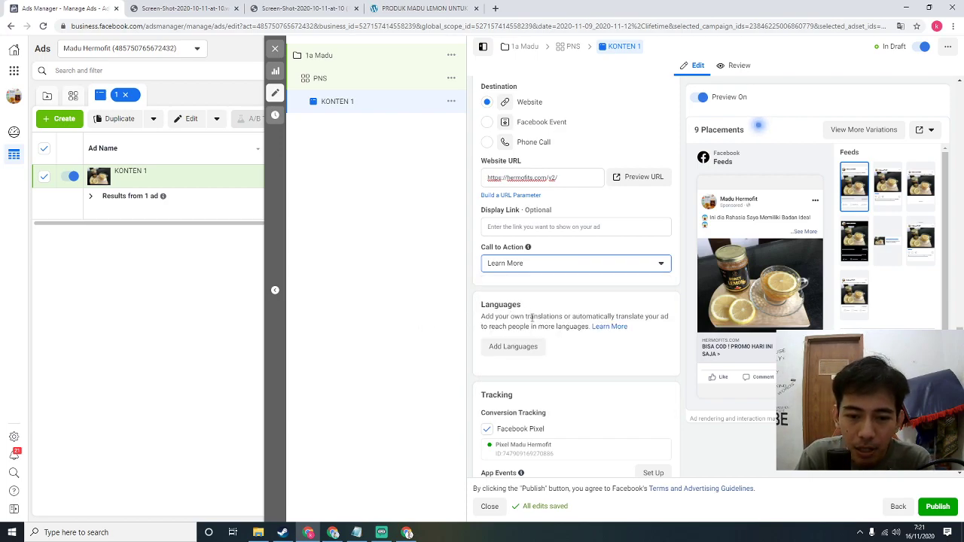
click(541, 266)
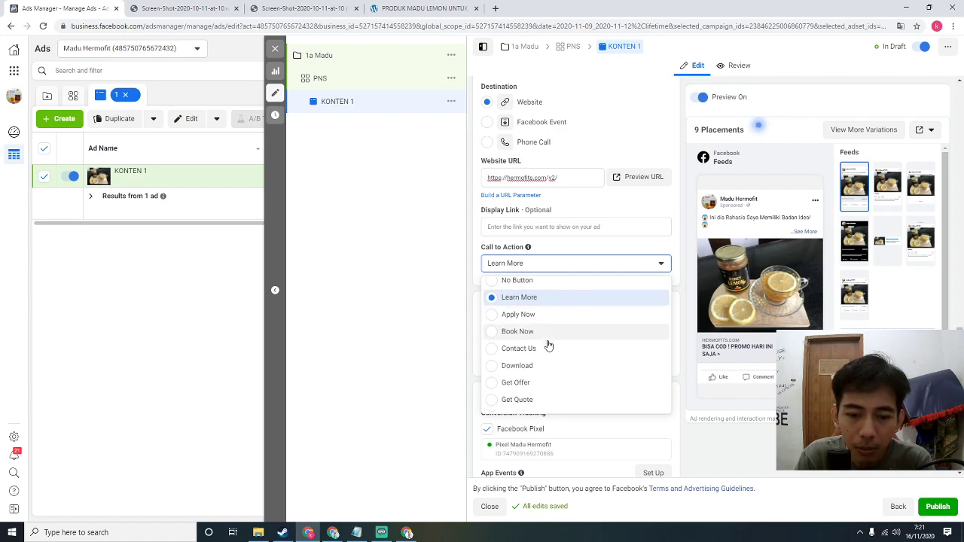
scroll(542, 362, down, 3)
scroll(546, 381, down, 2)
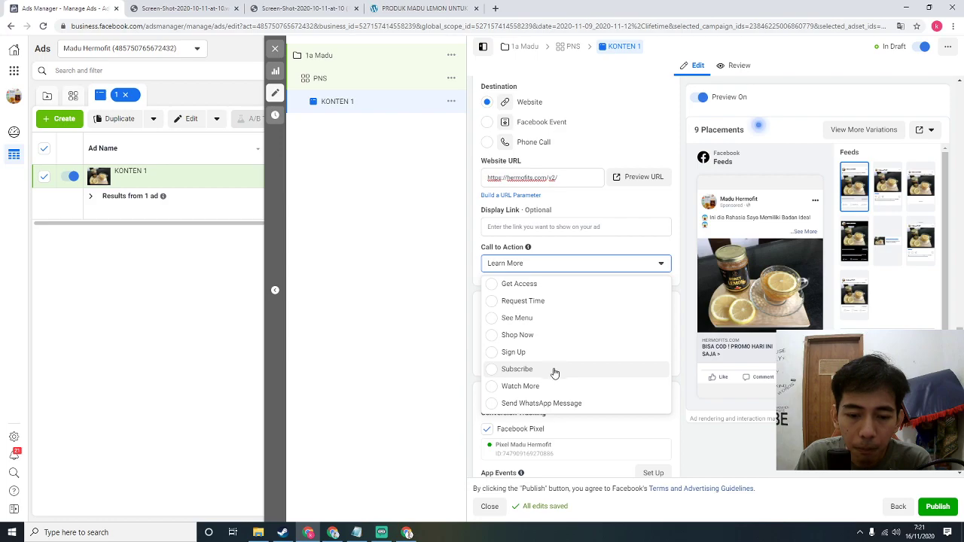
scroll(539, 336, up, 2)
scroll(537, 336, up, 2)
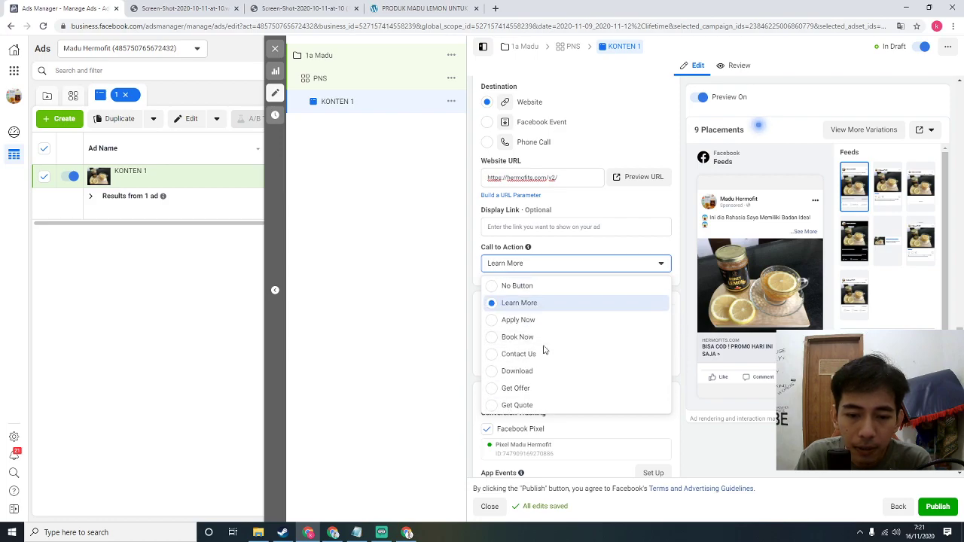
scroll(539, 373, down, 3)
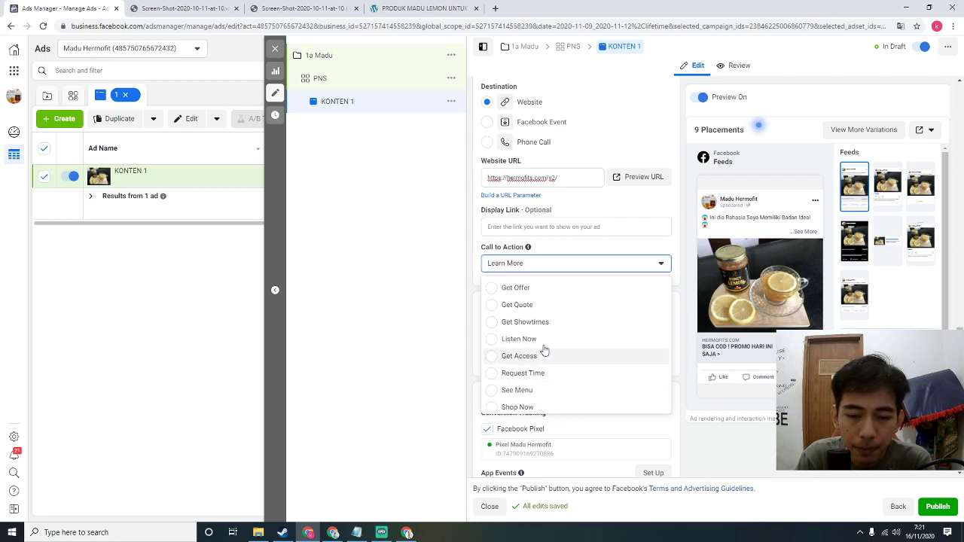
scroll(540, 381, down, 1)
scroll(542, 369, down, 1)
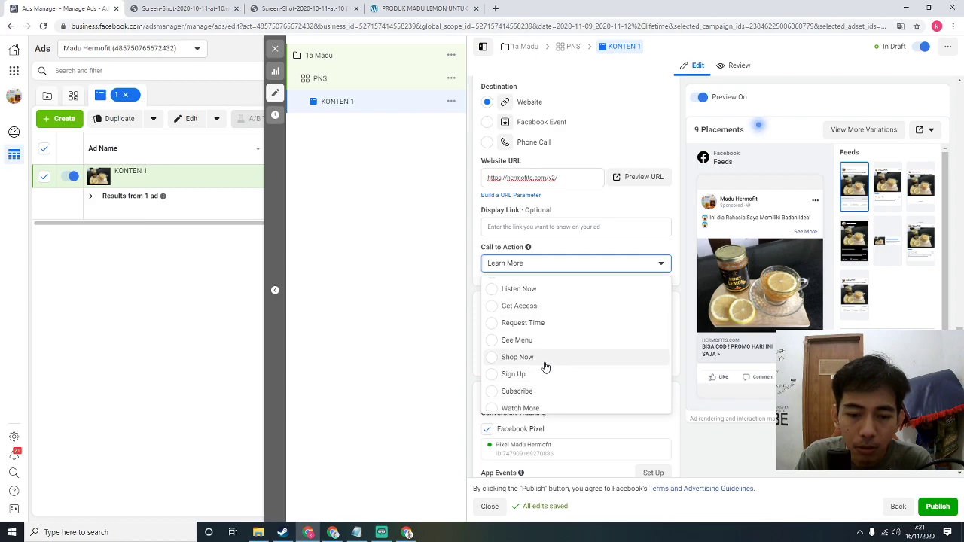
click(570, 357)
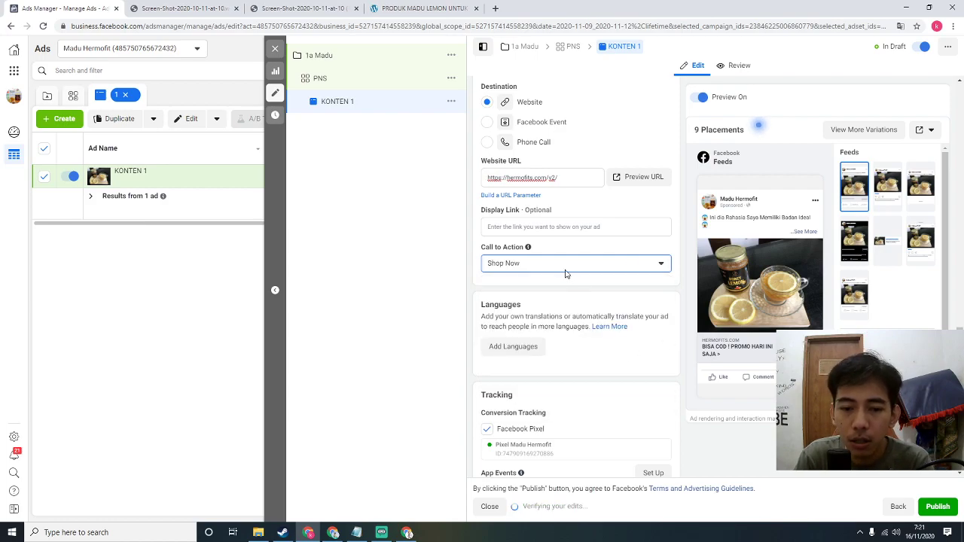
Publish the ad KONTEN 1 together with its campaign and ad set, and close the editor.
scroll(651, 360, down, 2)
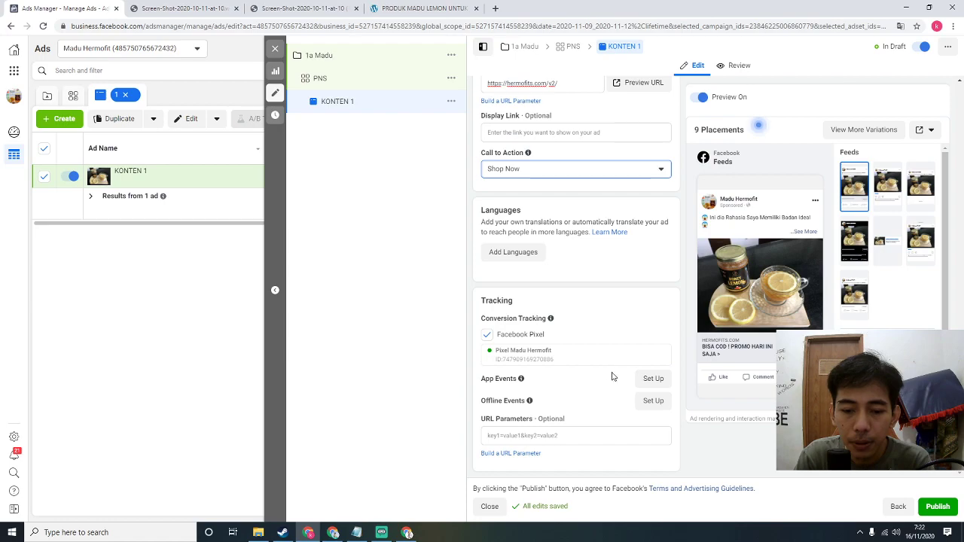
scroll(624, 309, up, 6)
scroll(659, 309, up, 3)
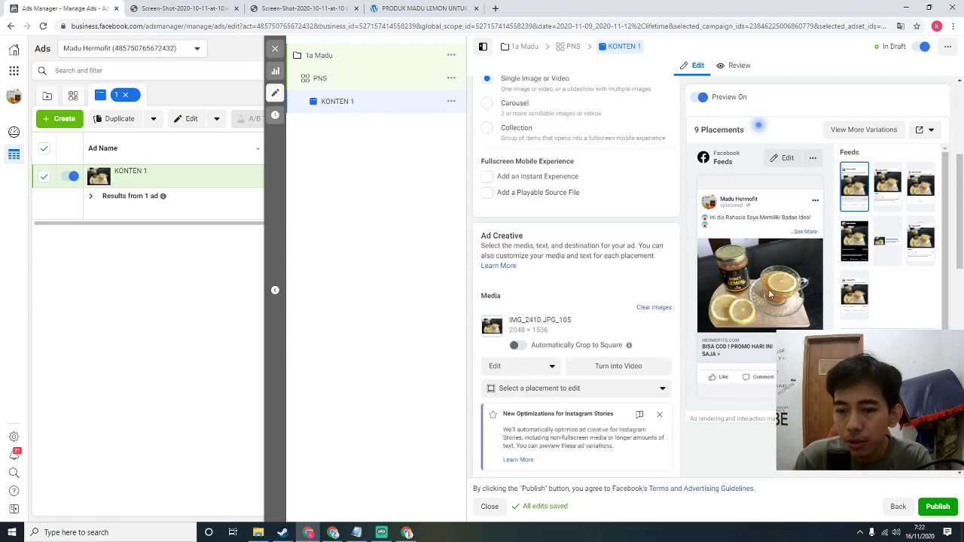
click(938, 506)
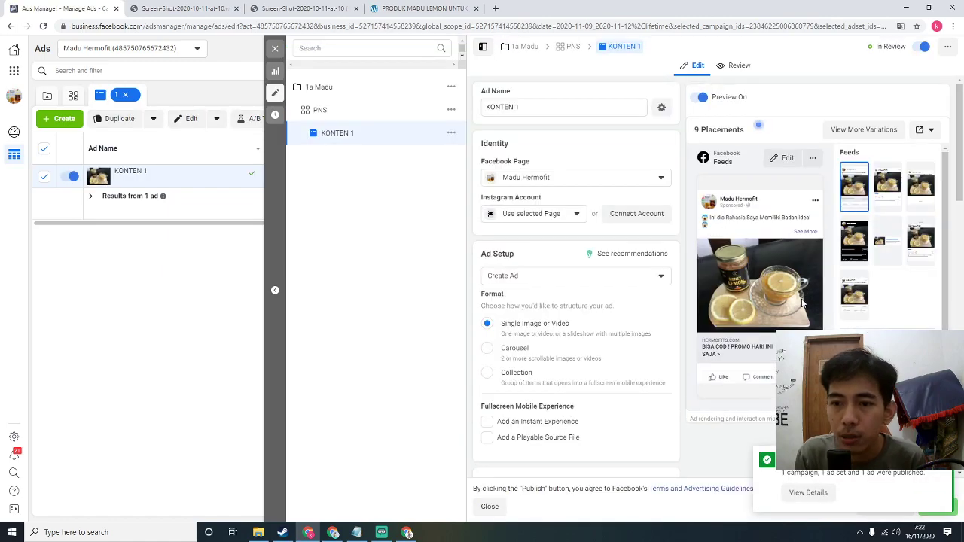
click(275, 48)
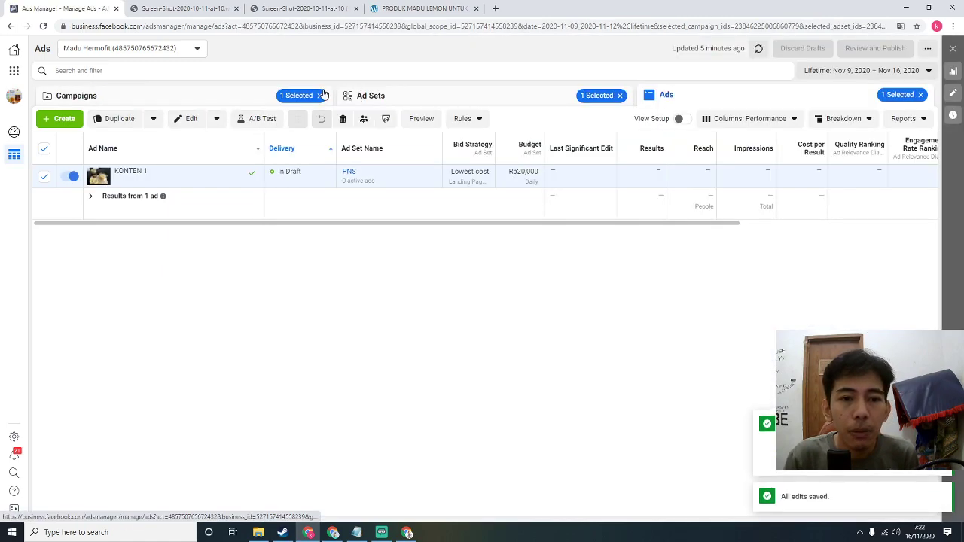
drag(311, 224, 355, 233)
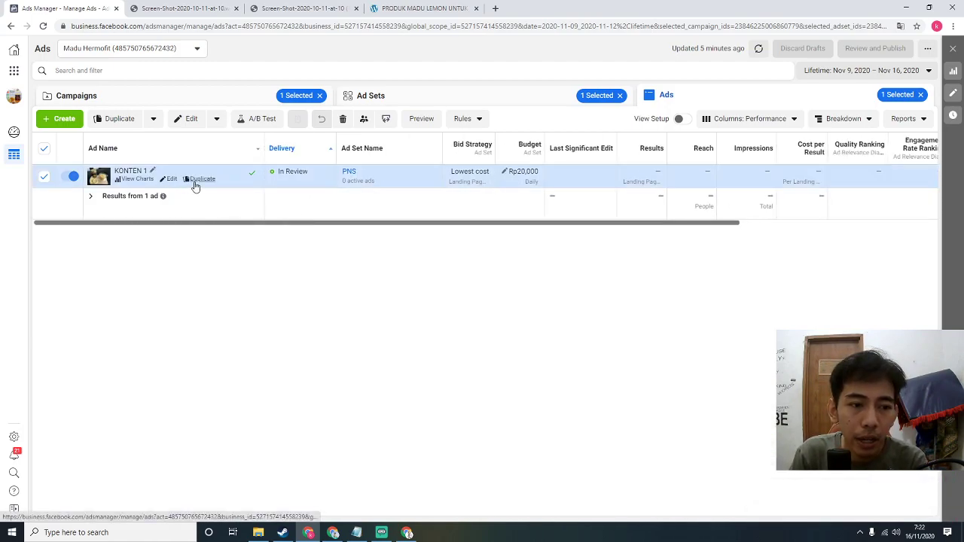
Duplicate the ad KONTEN 1 once within its original campaign and rename the copy KONTEN 2.
click(200, 180)
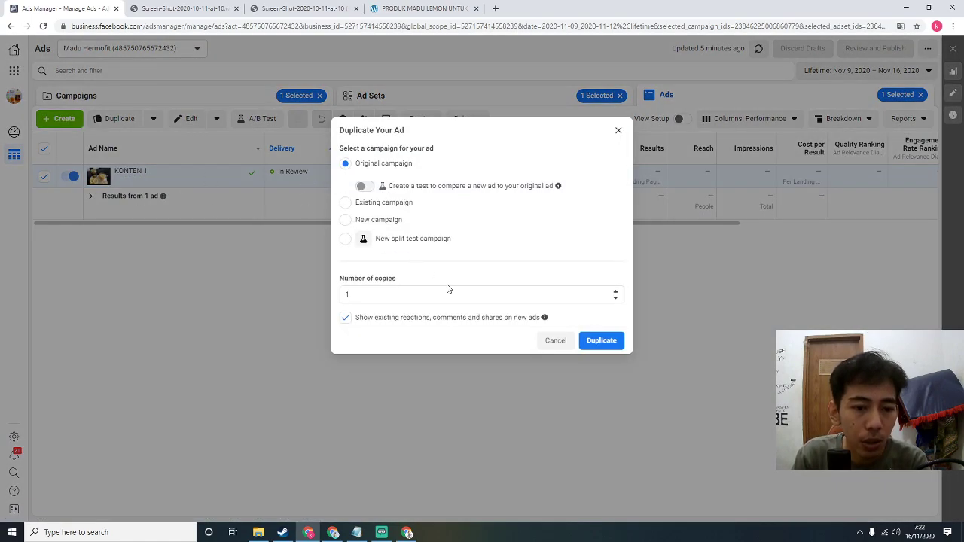
click(591, 341)
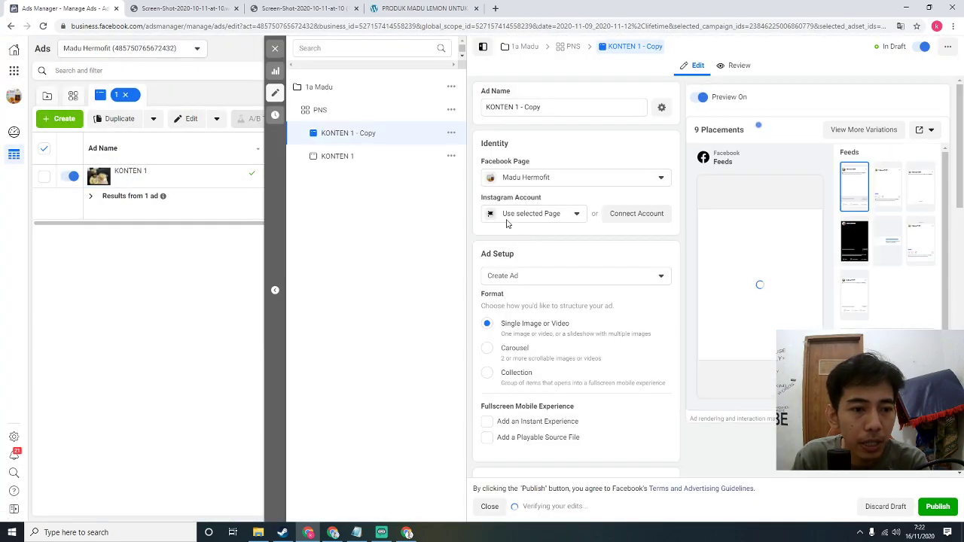
drag(518, 107, 580, 107)
key(BackSpace)
Replace the image of the ad KONTEN 2 with the account image Copy of DSCF4840.JPG_105.
scroll(761, 263, down, 1)
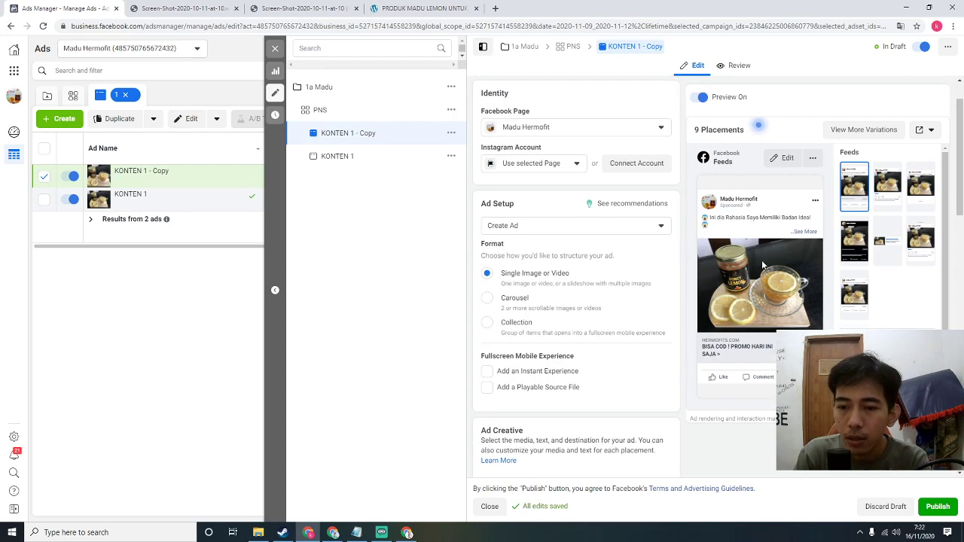
scroll(611, 296, down, 3)
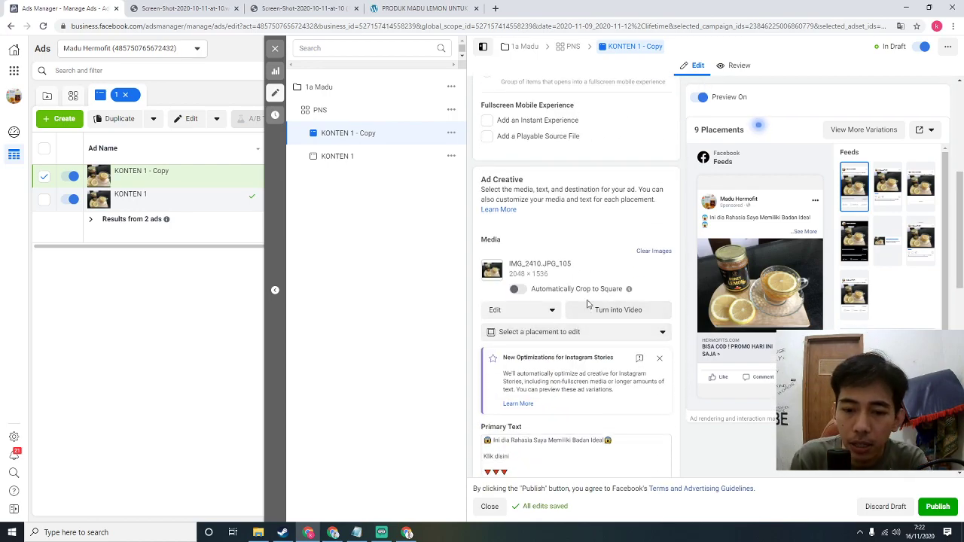
scroll(622, 326, down, 1)
scroll(653, 324, up, 1)
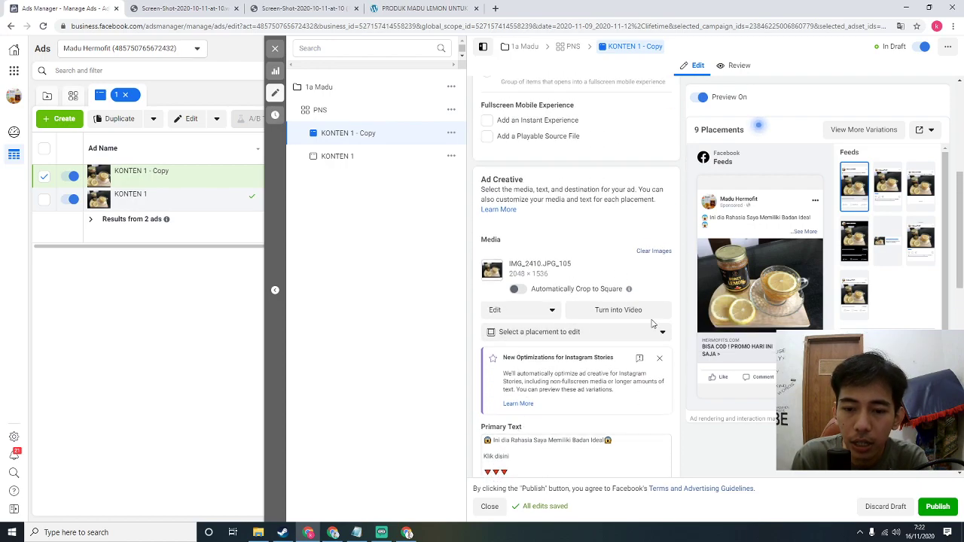
click(653, 251)
click(527, 256)
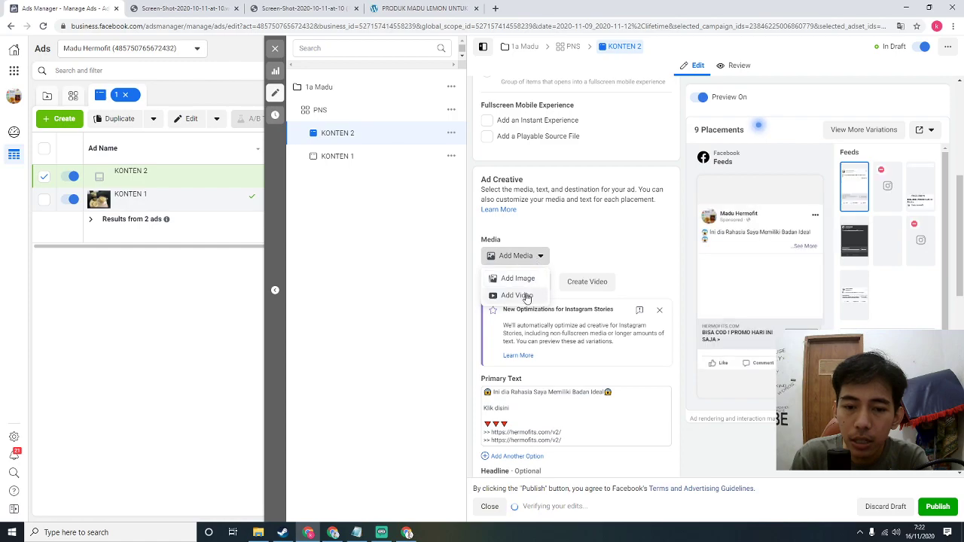
click(516, 279)
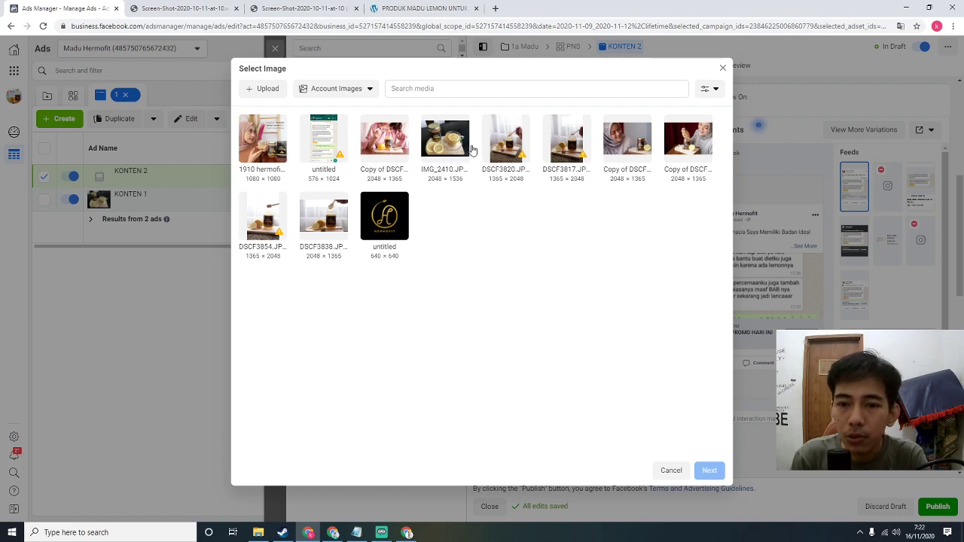
click(639, 161)
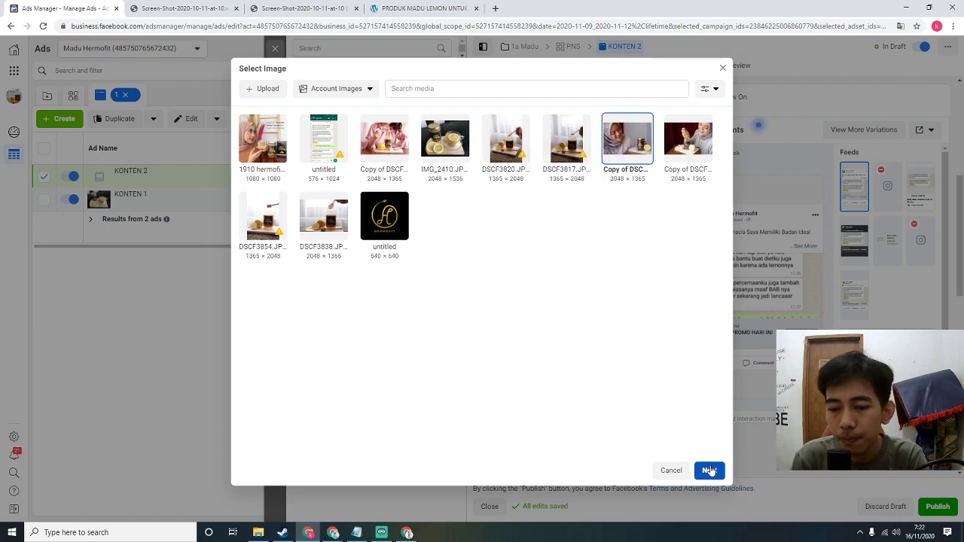
click(710, 470)
click(707, 470)
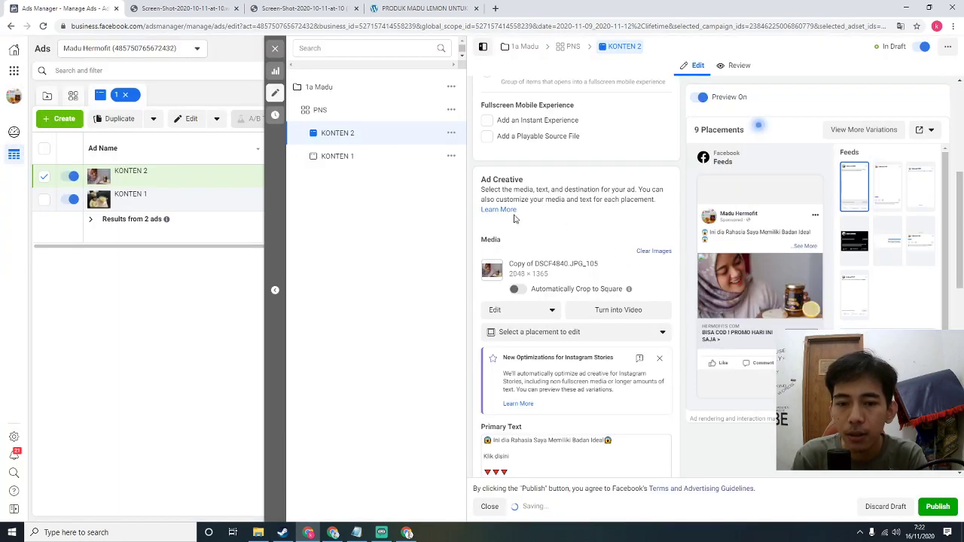
Check the primary text of the ad KONTEN 2, publish the ad and close the editor.
click(937, 508)
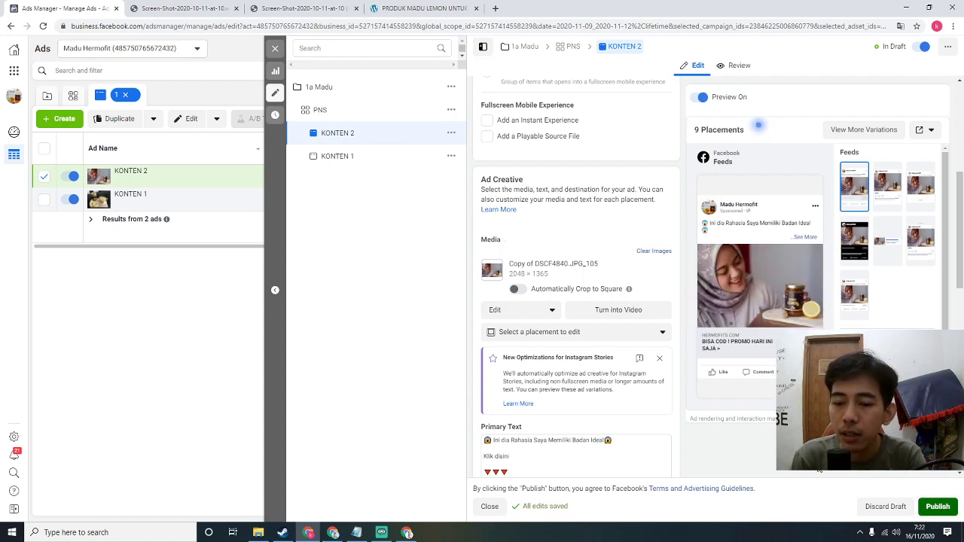
scroll(635, 406, down, 2)
click(563, 355)
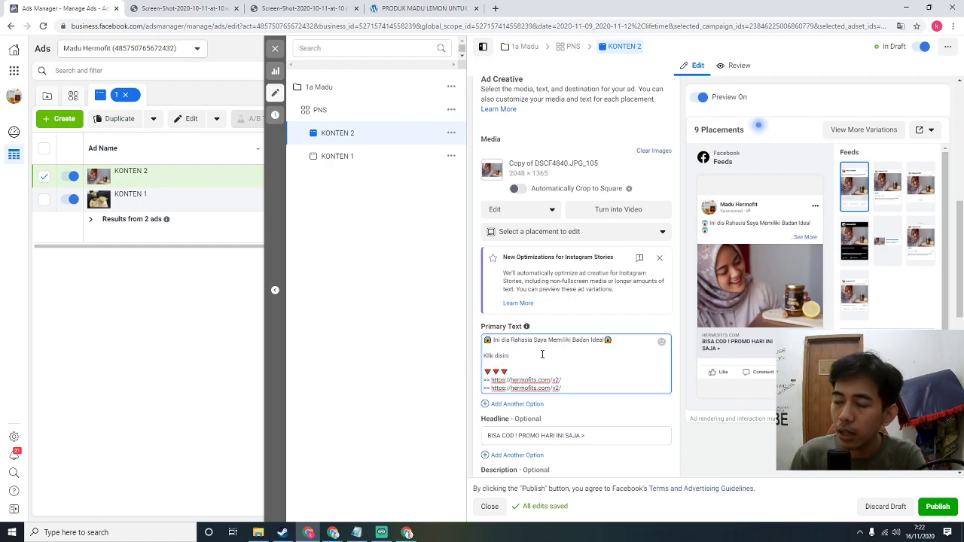
mouse_move(544, 349)
mouse_down()
mouse_move(570, 387)
mouse_move(543, 341)
mouse_up()
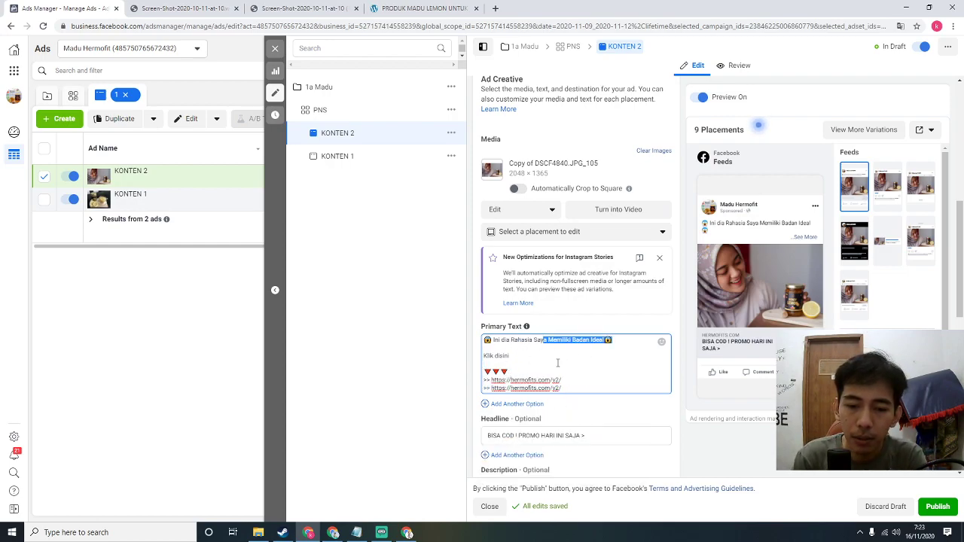
click(938, 507)
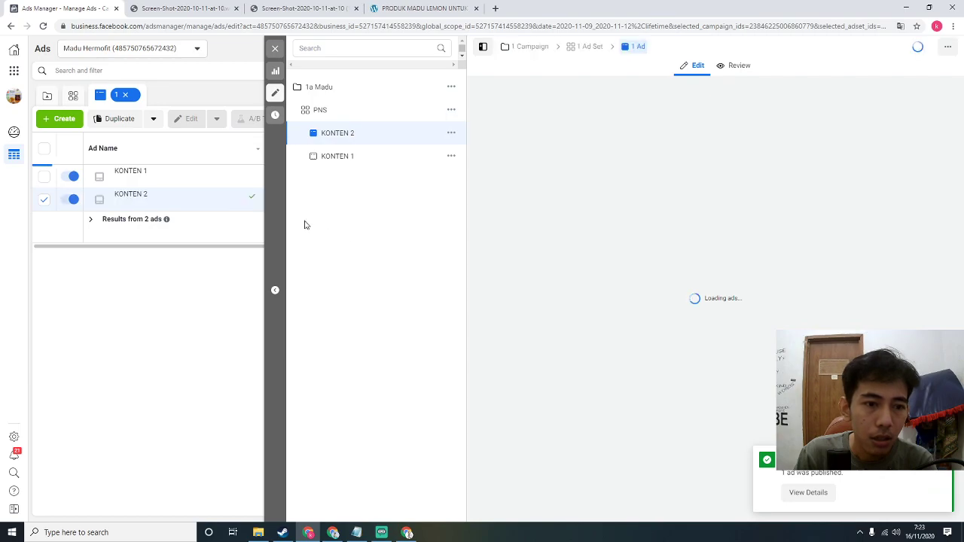
click(275, 50)
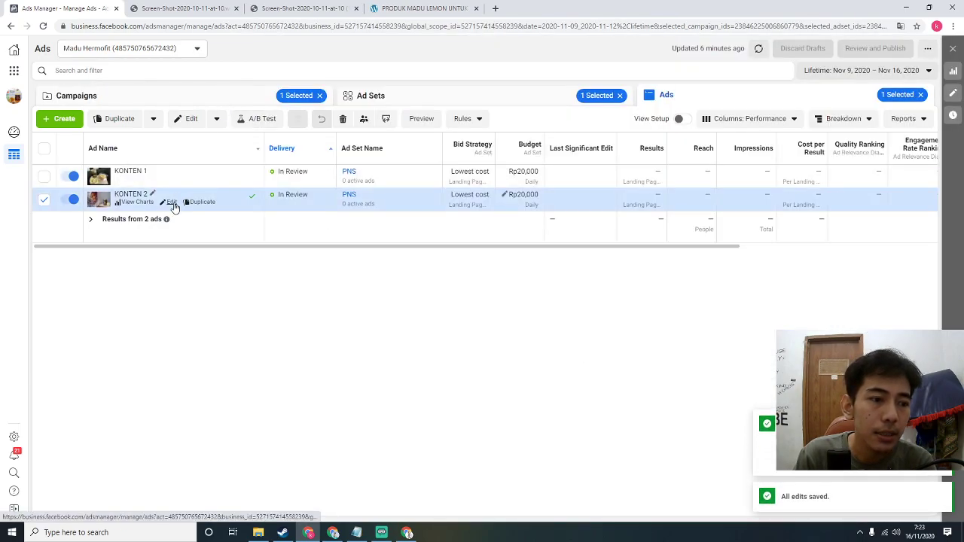
Duplicate the ad KONTEN 2 under the name KONTEN 3 and publish the copy, closing the editor.
click(195, 204)
click(601, 341)
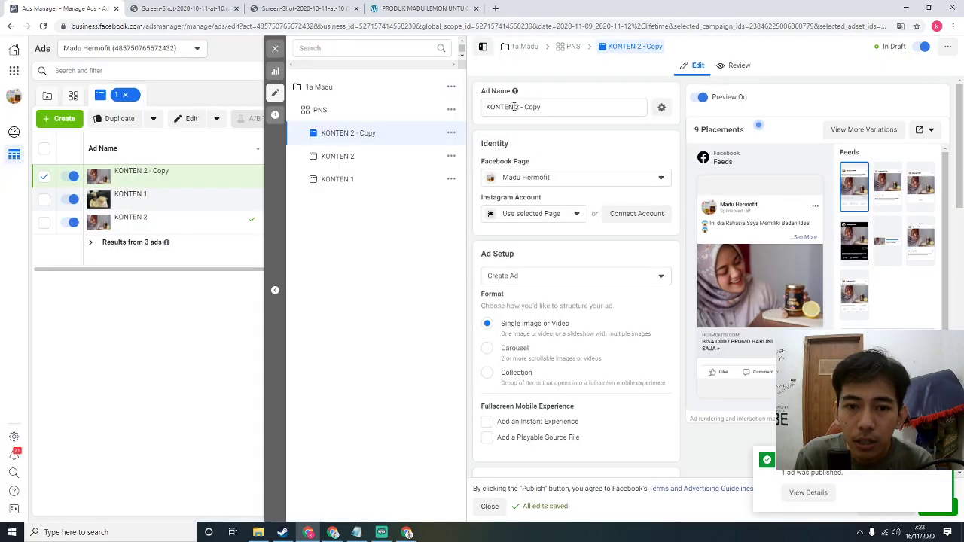
drag(513, 107, 559, 106)
key(BackSpace)
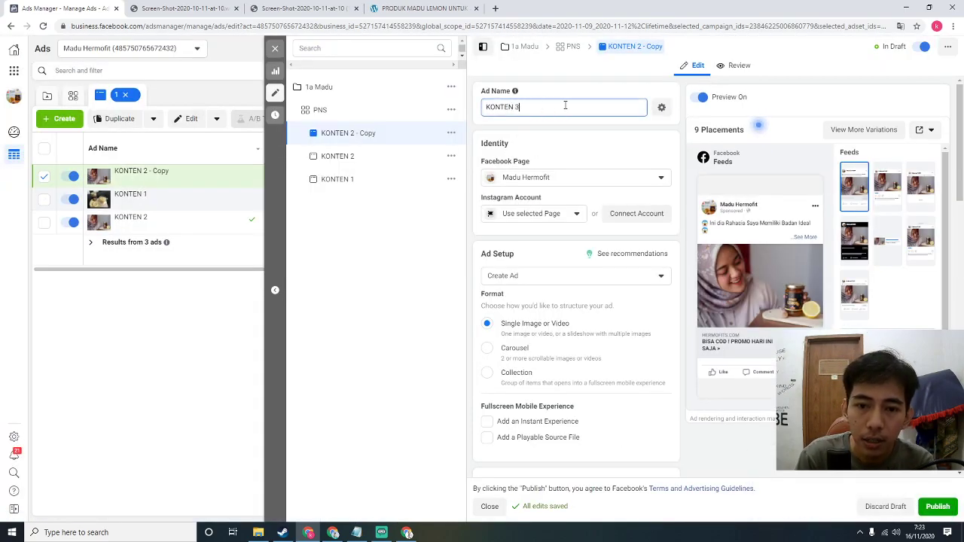
click(938, 506)
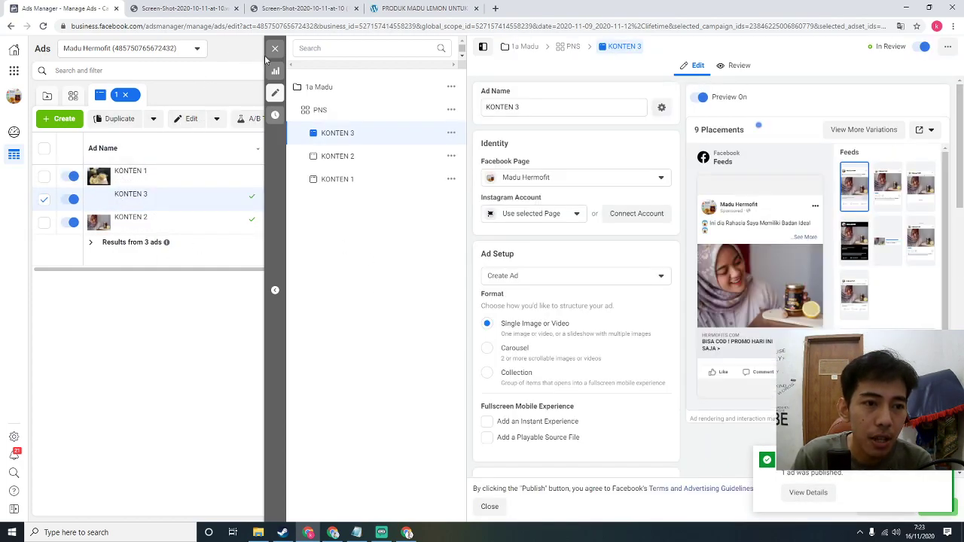
click(275, 48)
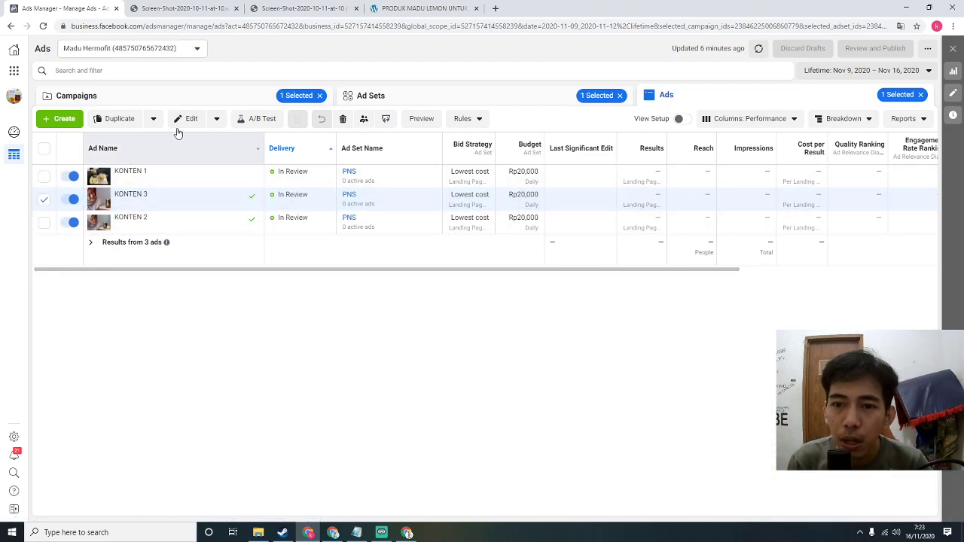
View the campaign's ad set list, its list of ads and the campaign overview.
click(441, 96)
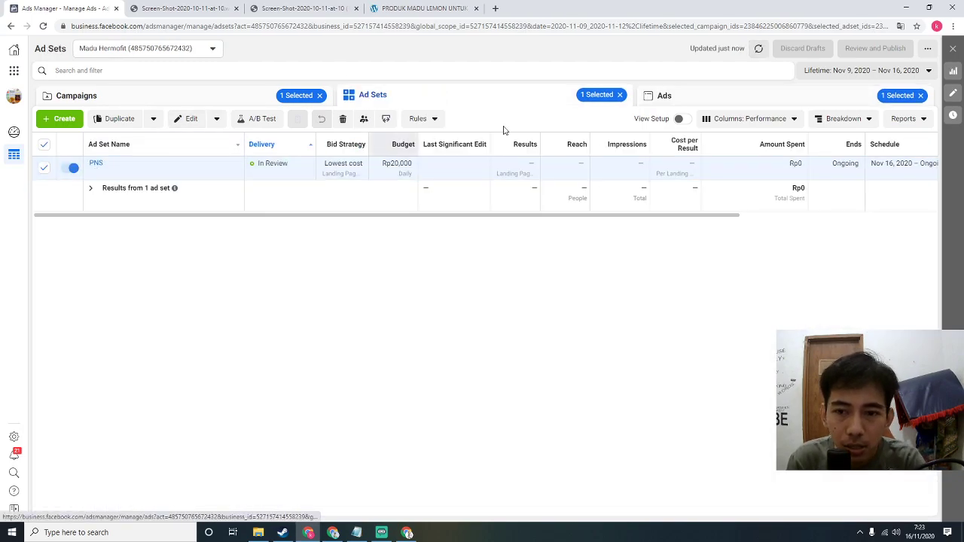
click(701, 96)
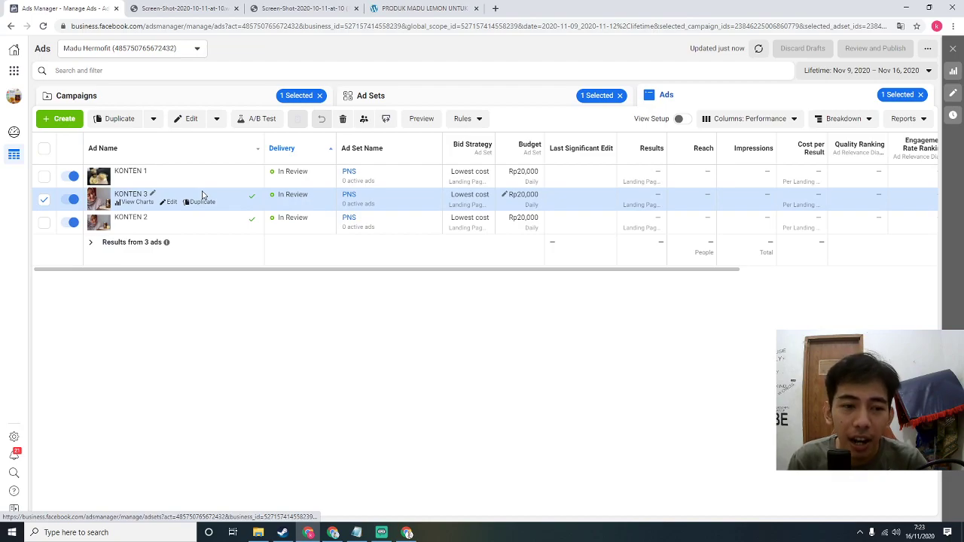
click(137, 102)
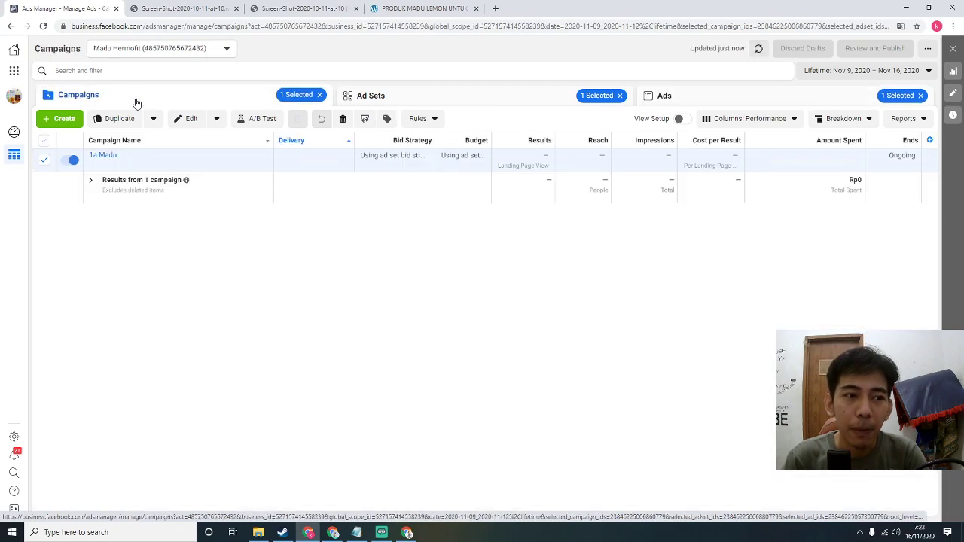
Duplicate the PNS ad set once within its original campaign 1a Madu and name the copy DOKTOR.
click(110, 159)
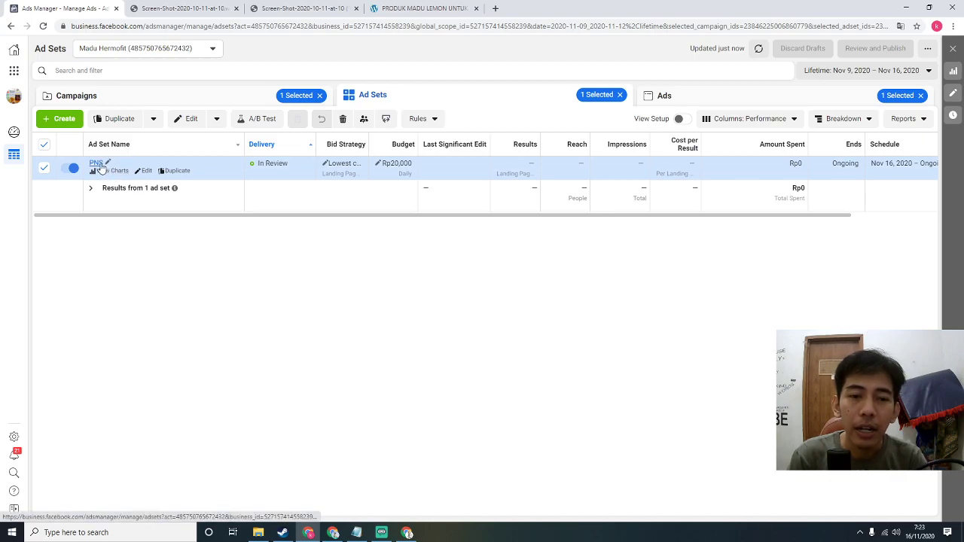
click(96, 163)
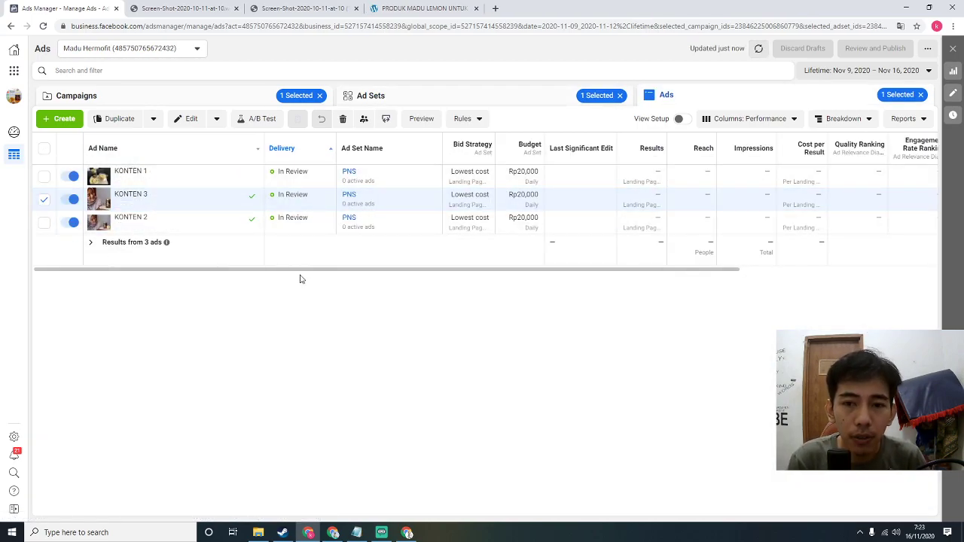
click(476, 97)
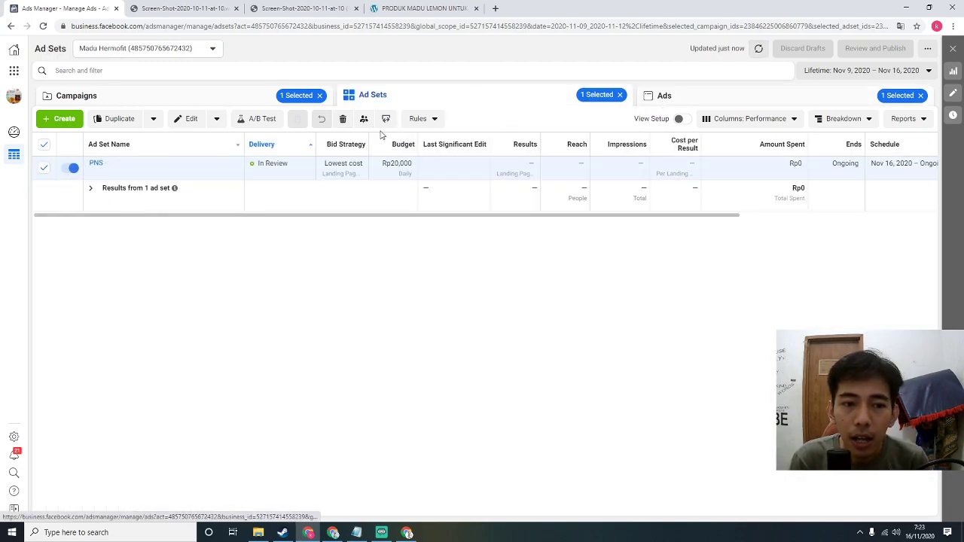
click(176, 171)
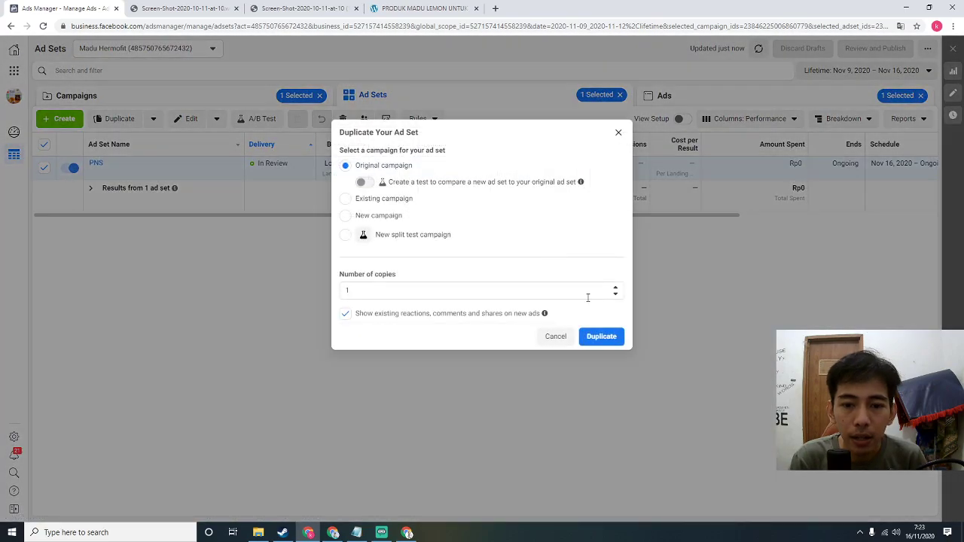
click(612, 337)
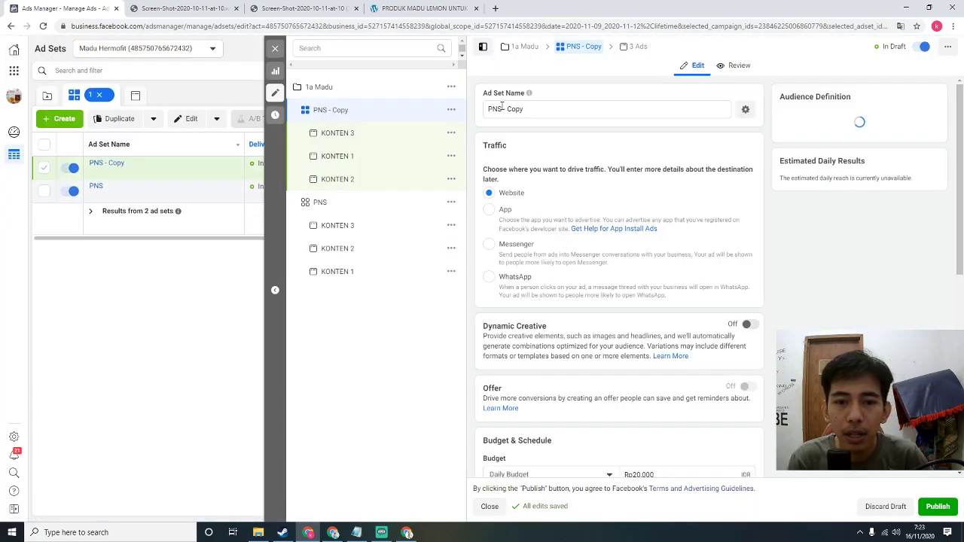
drag(489, 108, 574, 108)
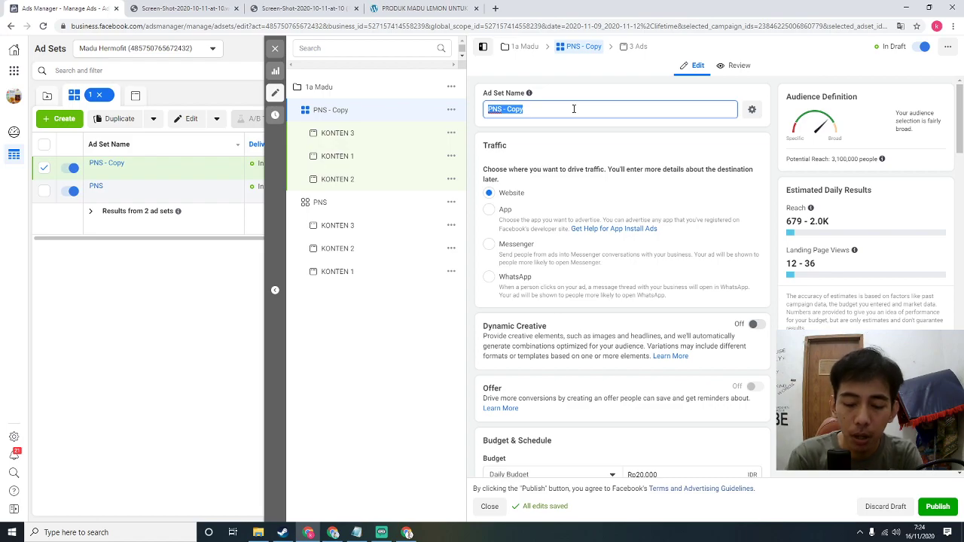
key(BackSpace)
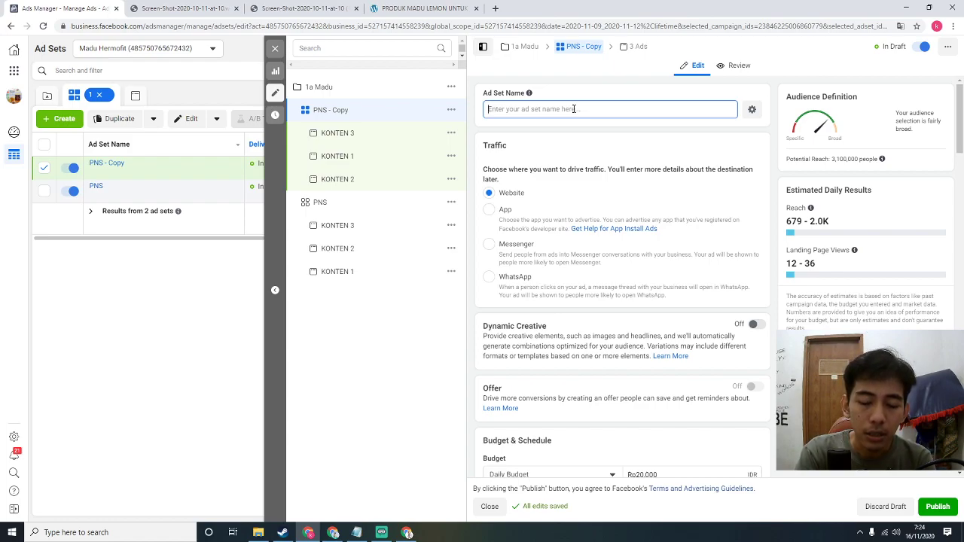
text(DOKTOR)
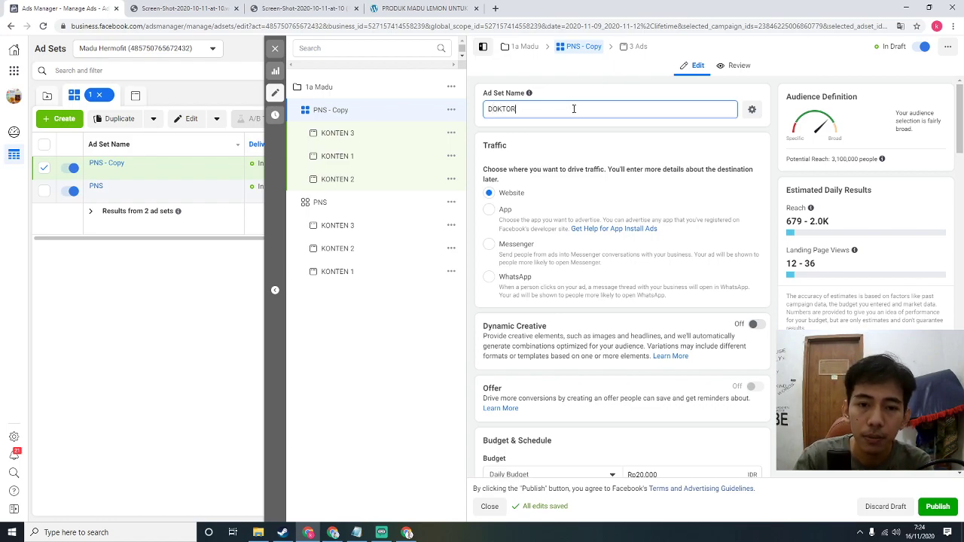
Remove the interest Civil service from the detailed targeting of the DOKTOR ad set.
scroll(574, 109, down, 3)
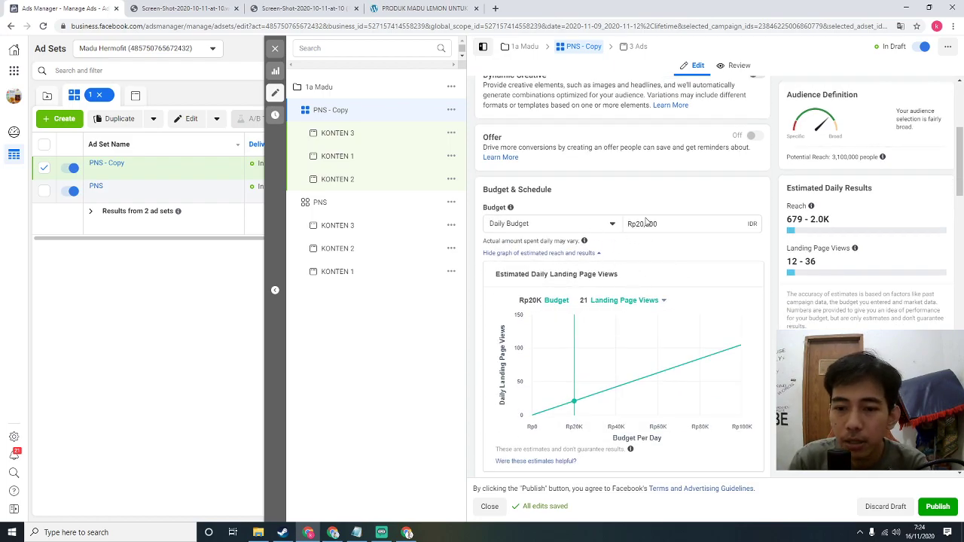
scroll(606, 249, down, 4)
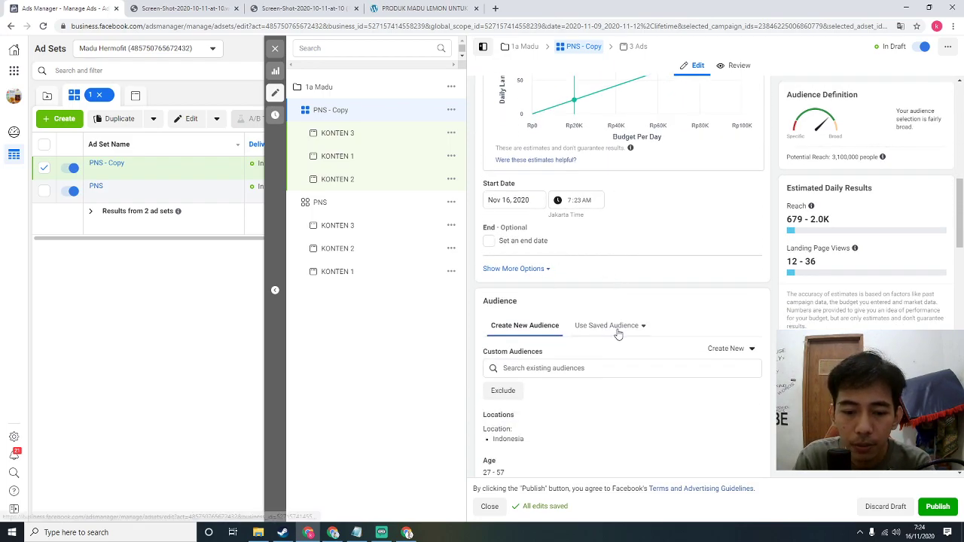
scroll(618, 329, down, 3)
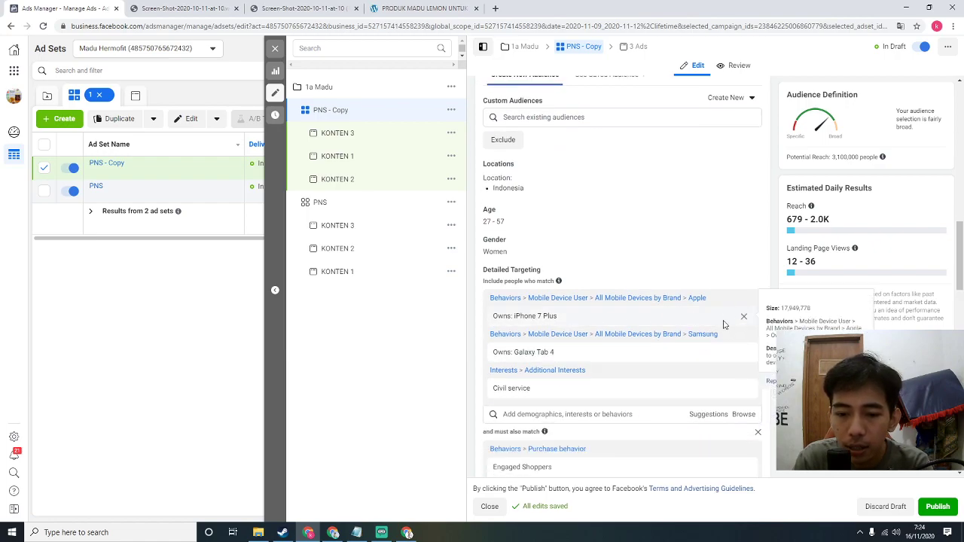
scroll(550, 362, down, 1)
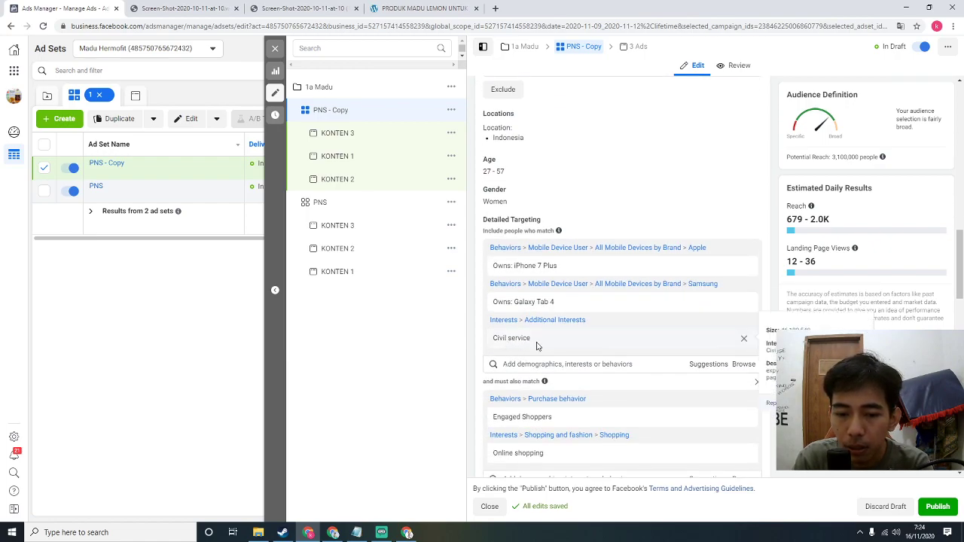
click(744, 339)
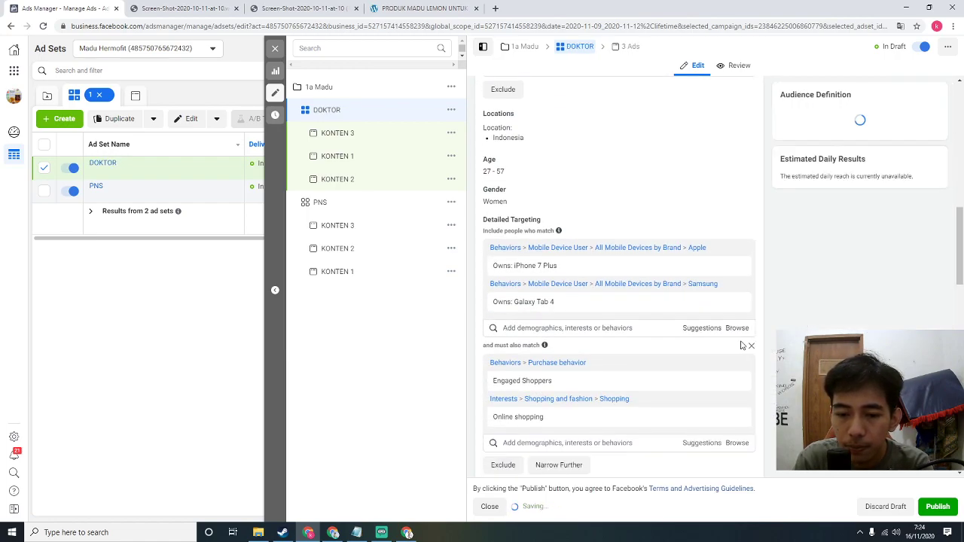
Search the detailed targeting for "doctor" and add the interest Doctor (title) to the people to include.
click(594, 328)
text(DOCK)
key(BackSpace)
key(BackSpace)
text(doctor)
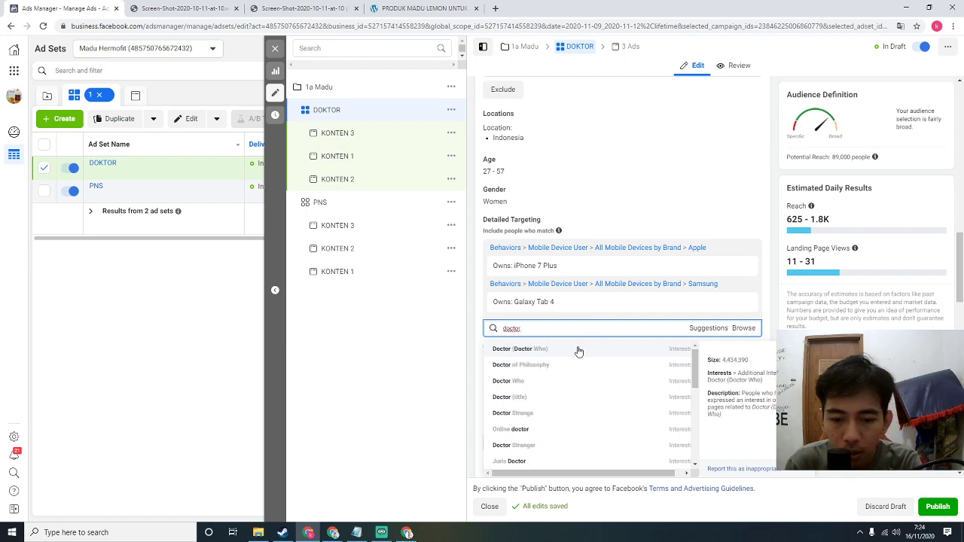
scroll(580, 366, down, 2)
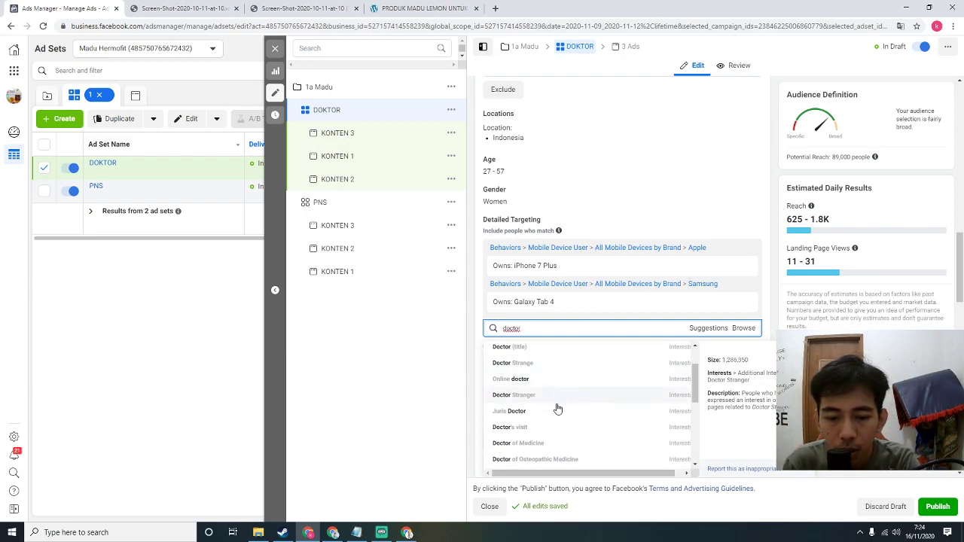
scroll(556, 388, down, 4)
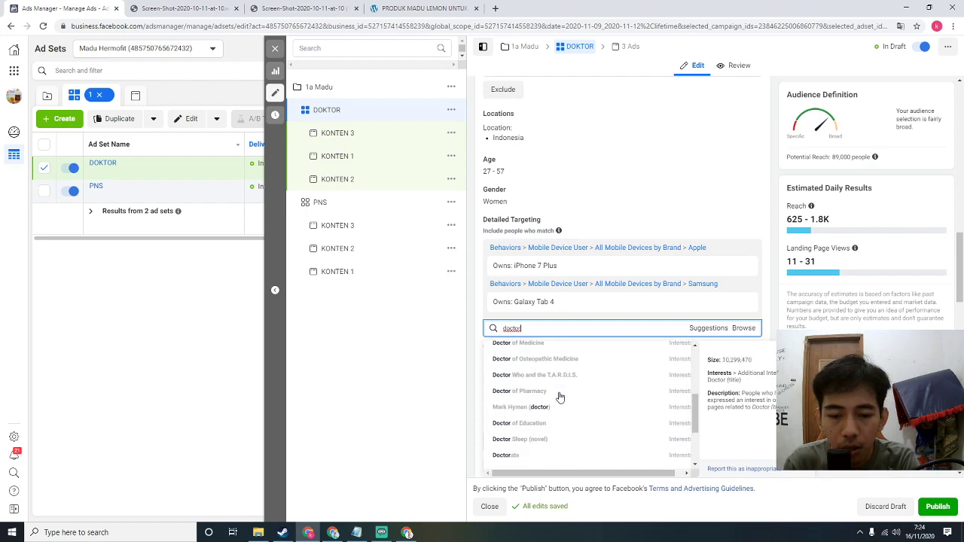
scroll(559, 415, up, 4)
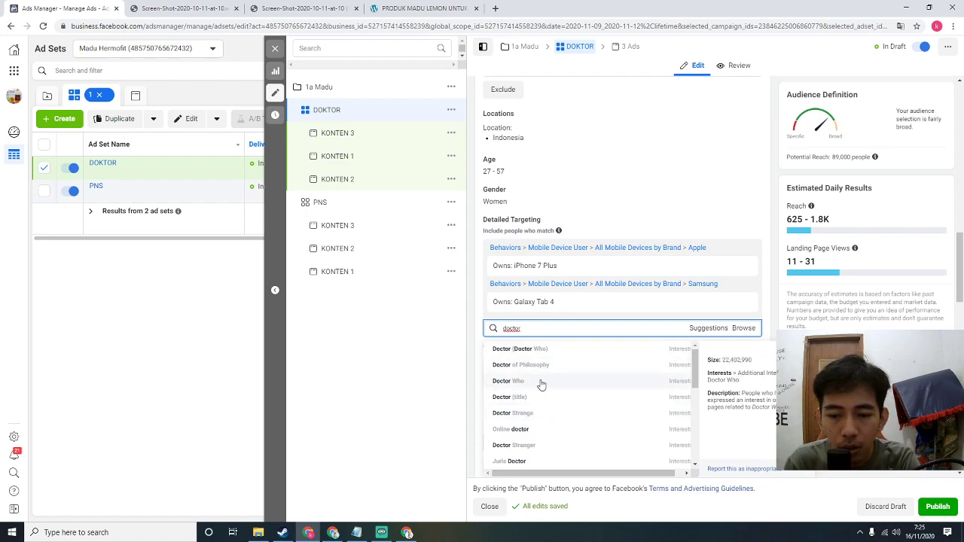
click(539, 396)
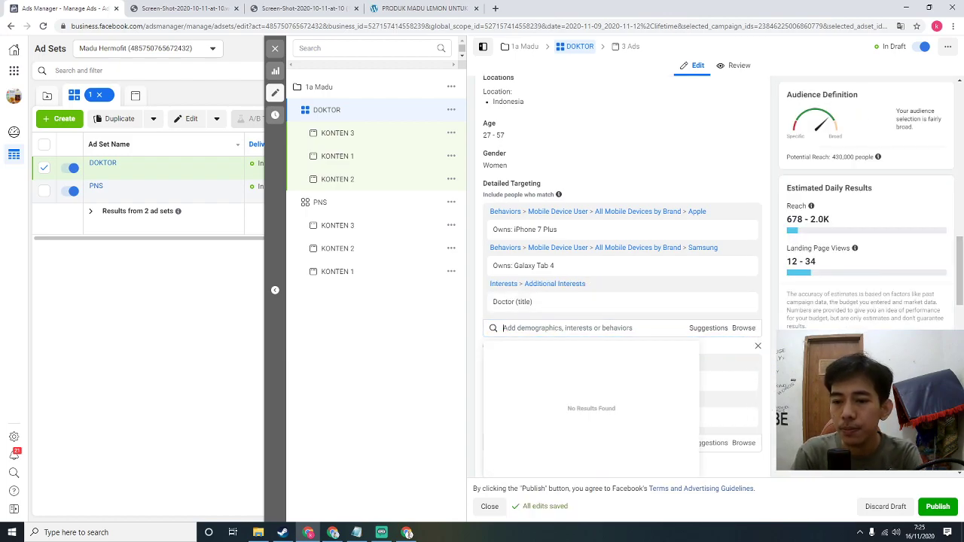
Check the estimated daily results and publish the DOKTOR ad set with its three ads.
scroll(653, 331, up, 3)
mouse_move(858, 261)
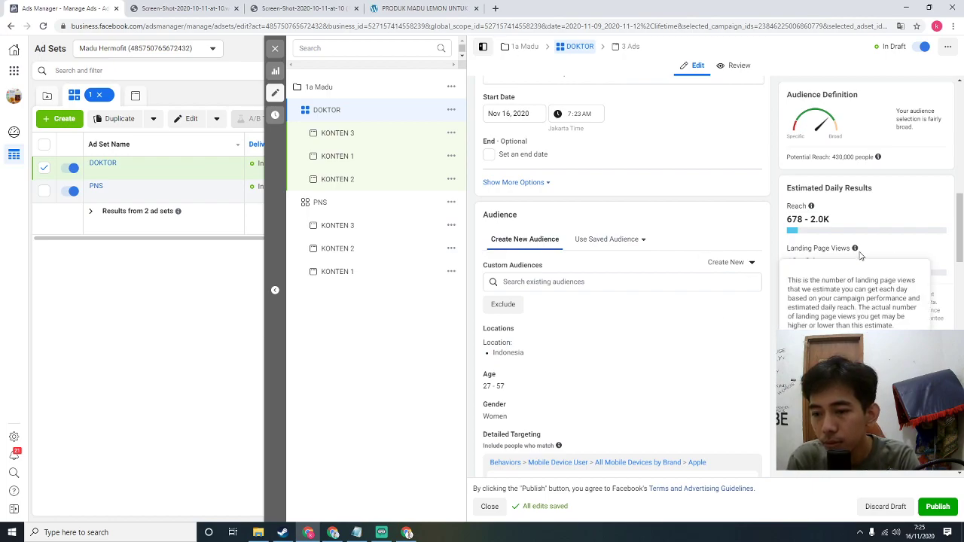
scroll(667, 264, up, 3)
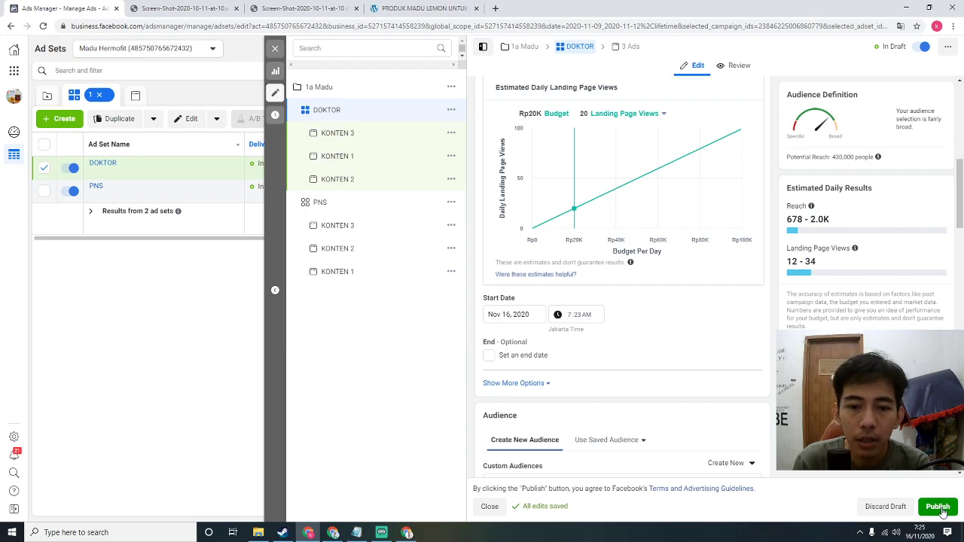
click(939, 507)
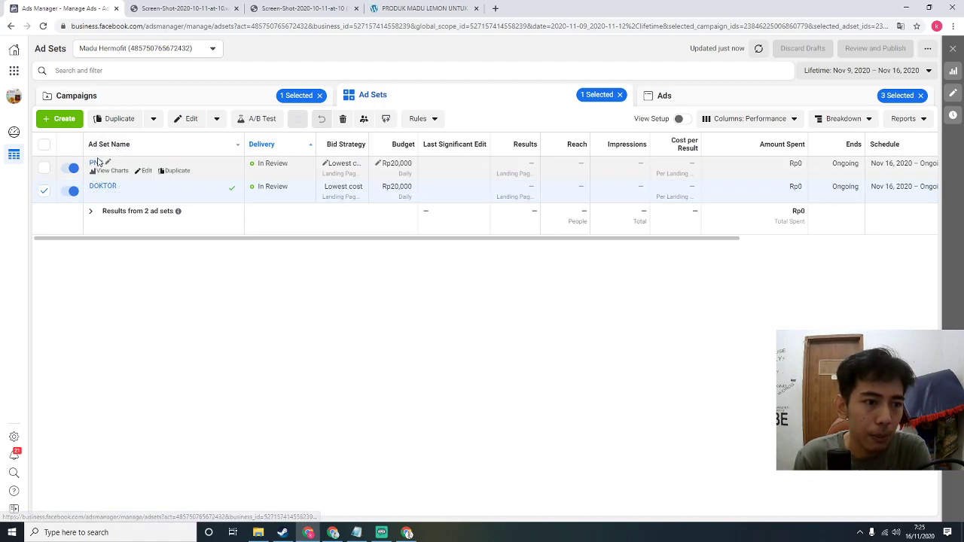
View the ads of the DOKTOR ad set and the ads of the PNS ad set.
click(677, 103)
click(490, 96)
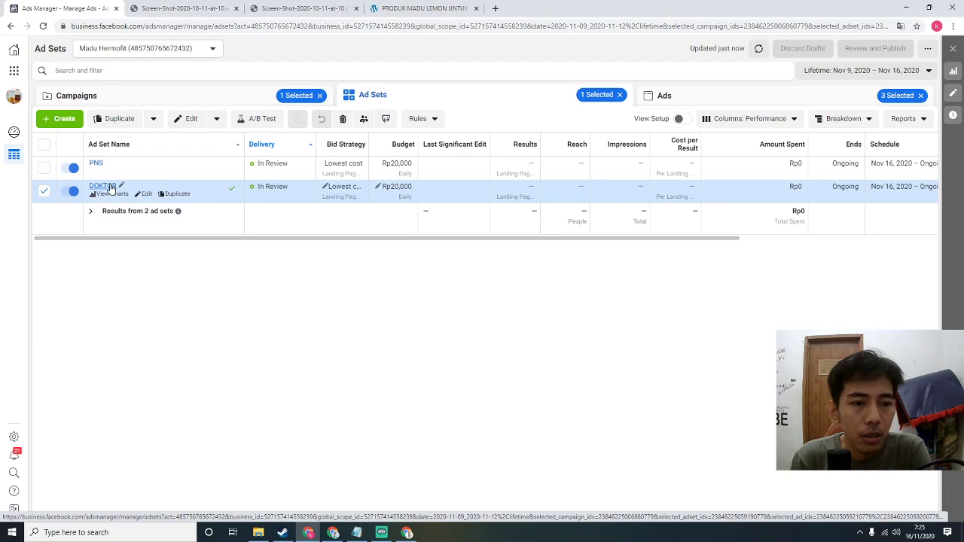
click(111, 188)
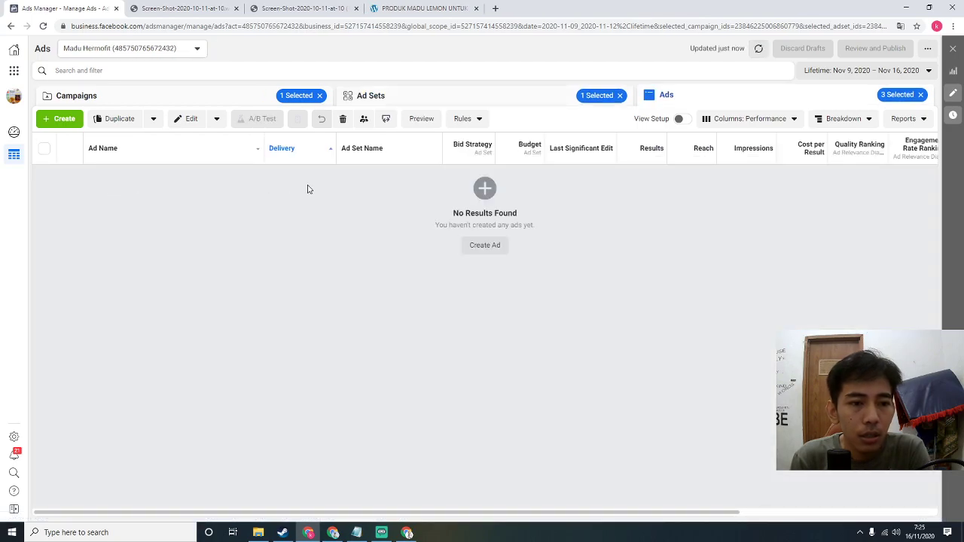
click(231, 95)
click(112, 156)
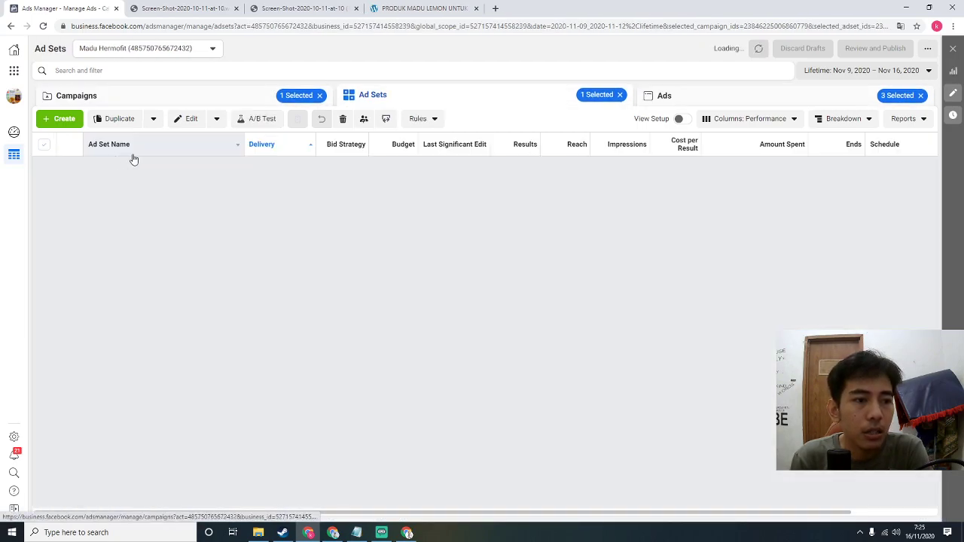
click(92, 163)
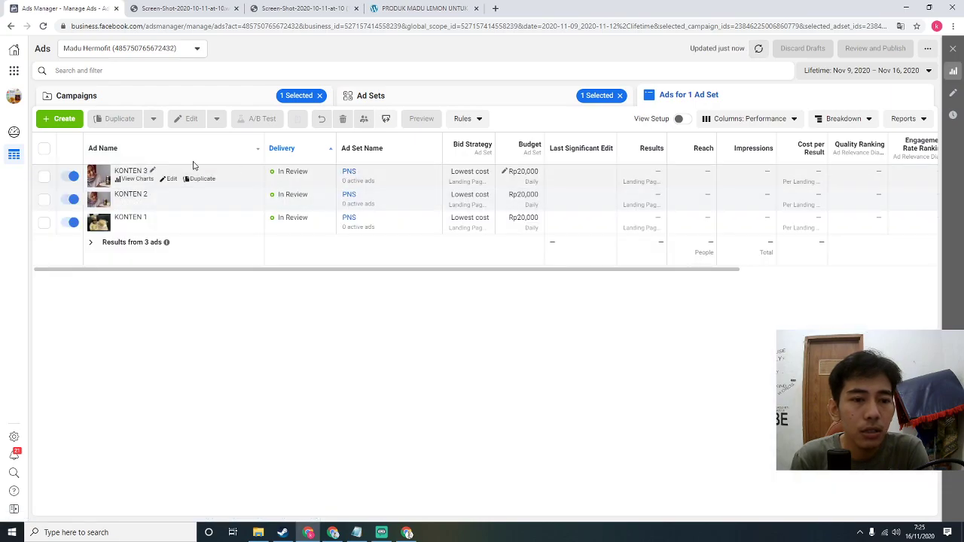
Switch the ads table to the saved column preset 001 and look through its metric columns.
drag(376, 272, 573, 273)
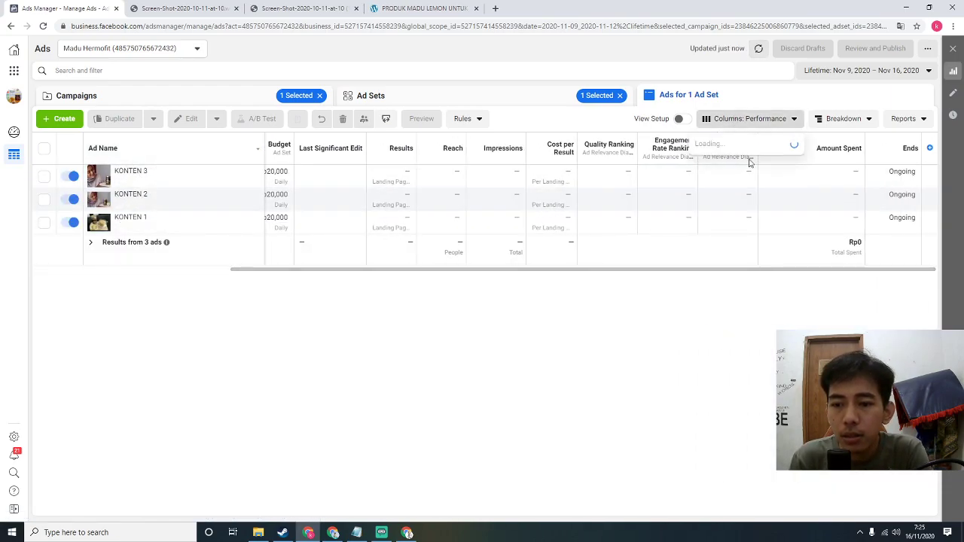
click(762, 351)
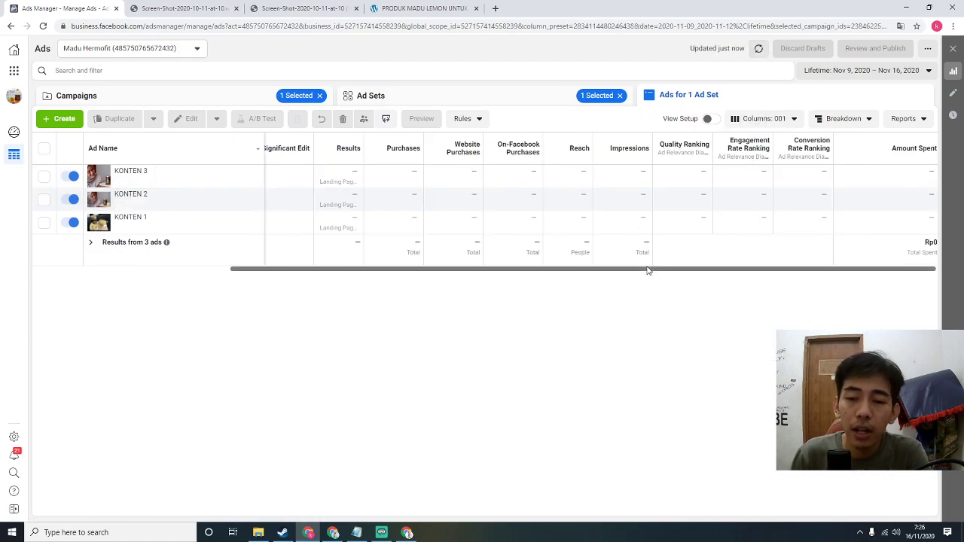
drag(646, 275, 385, 294)
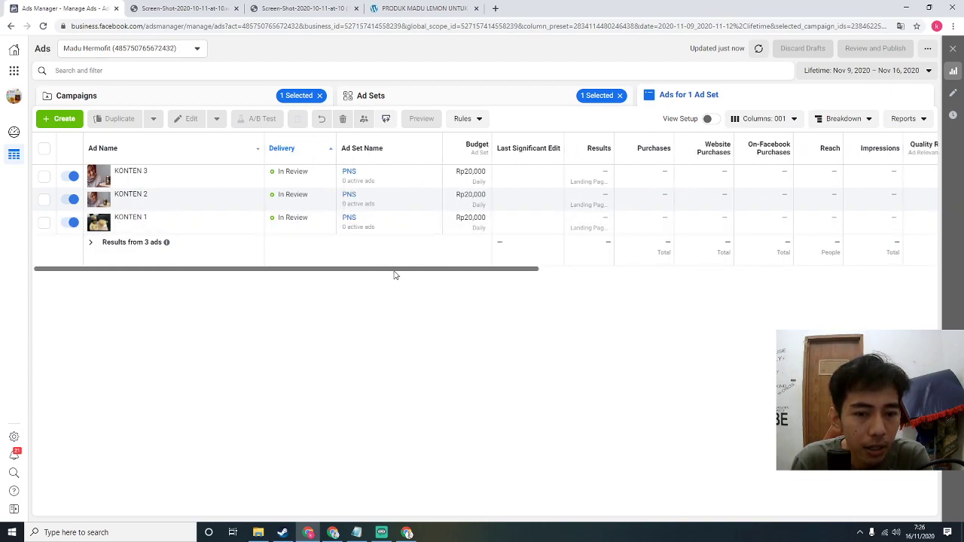
Turn off the ad KONTEN 1 and try a daily budget of Rp50,000 in the KONTEN 3 row, cancelling the budget edit.
click(72, 222)
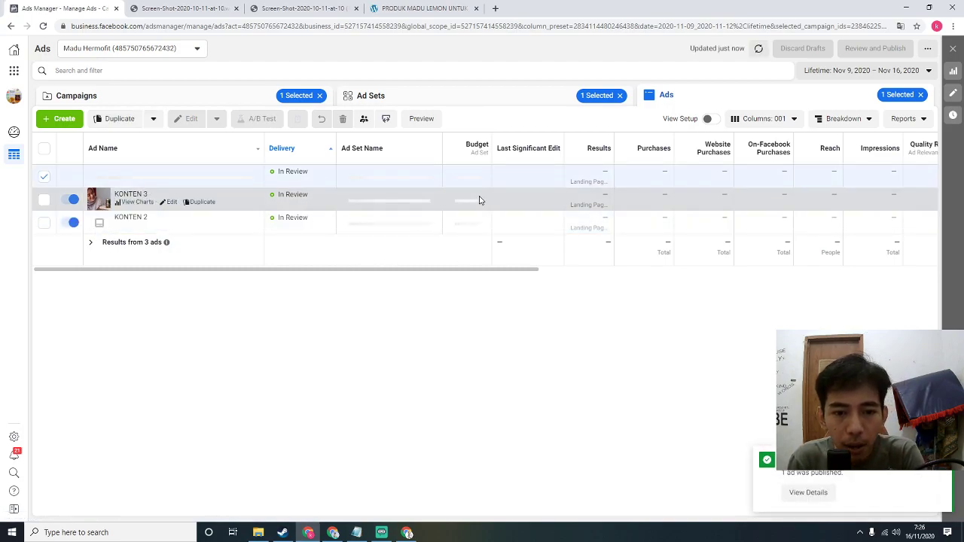
click(452, 194)
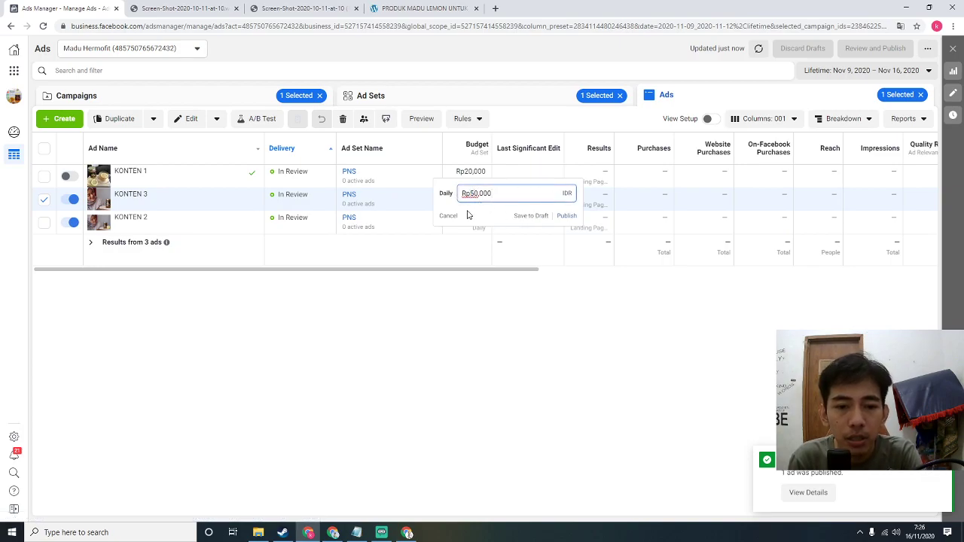
click(448, 215)
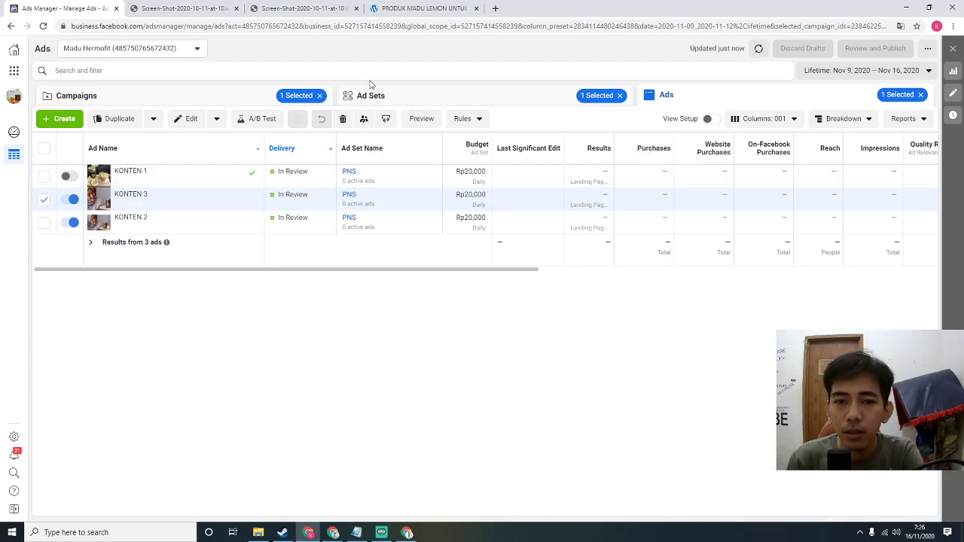
Examine the budget, reach, spend, click and add-to-cart columns of the PNS and DOKTOR ad sets and return to the campaign overview.
click(162, 99)
click(404, 98)
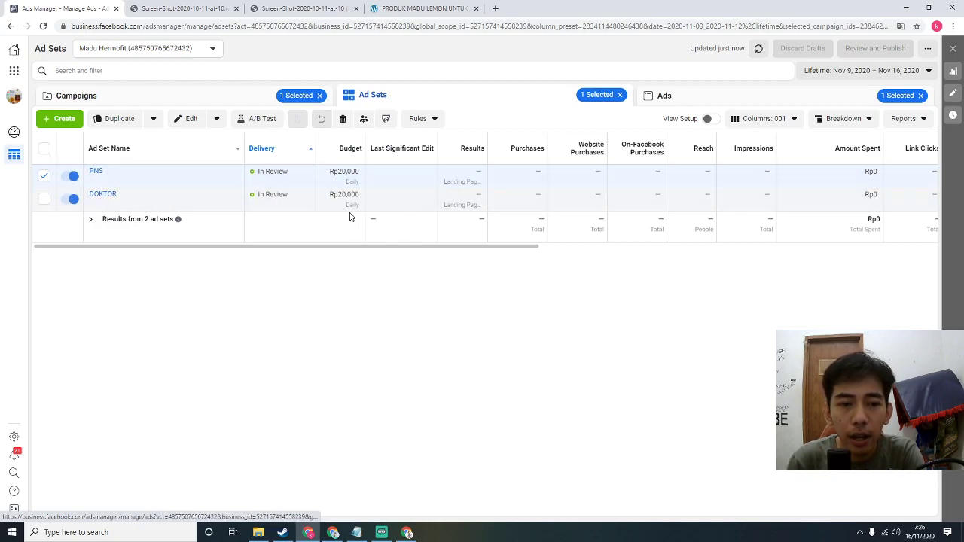
drag(362, 247, 660, 249)
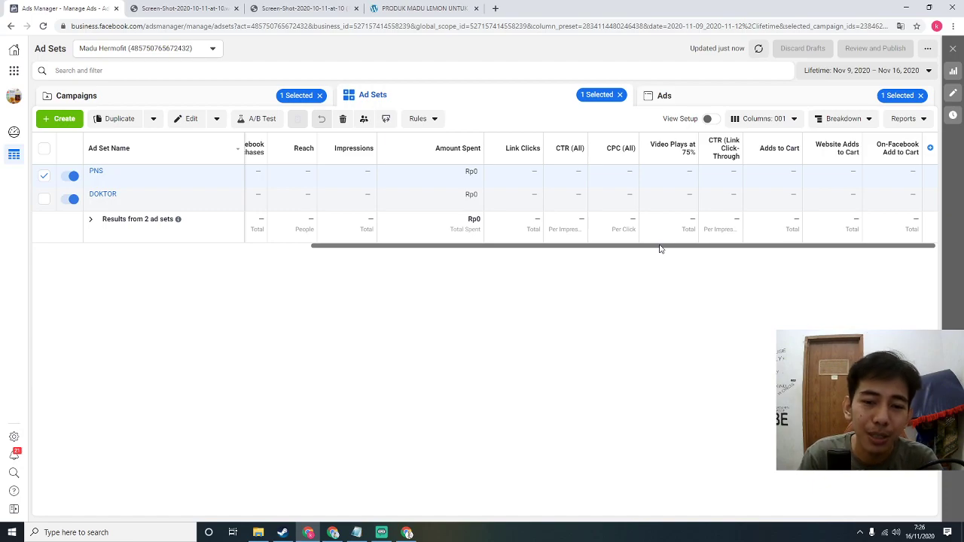
drag(660, 248, 338, 256)
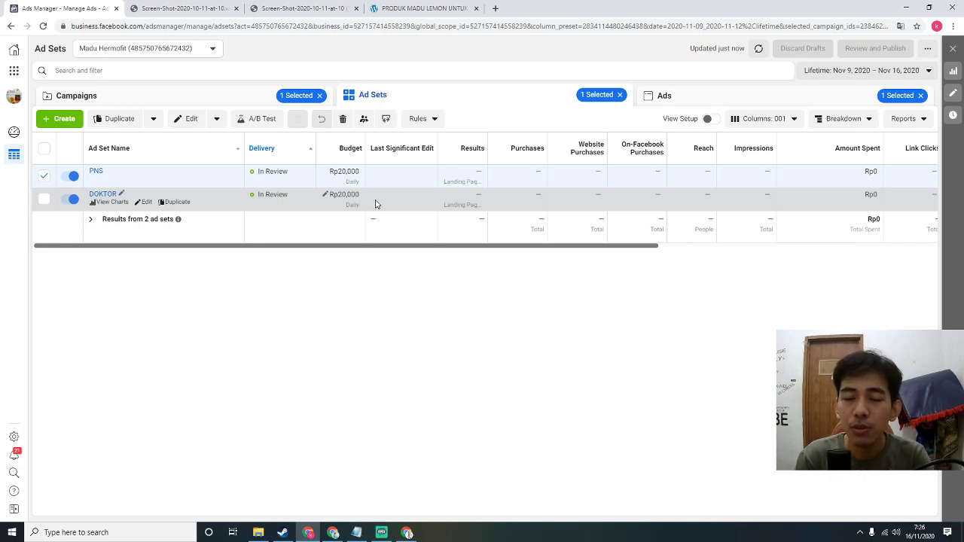
drag(352, 253, 642, 264)
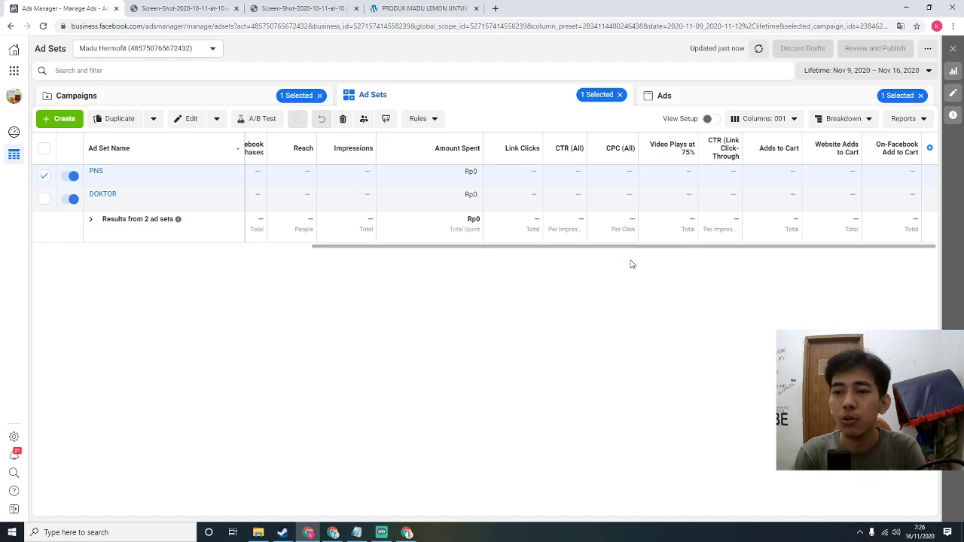
drag(547, 250, 279, 248)
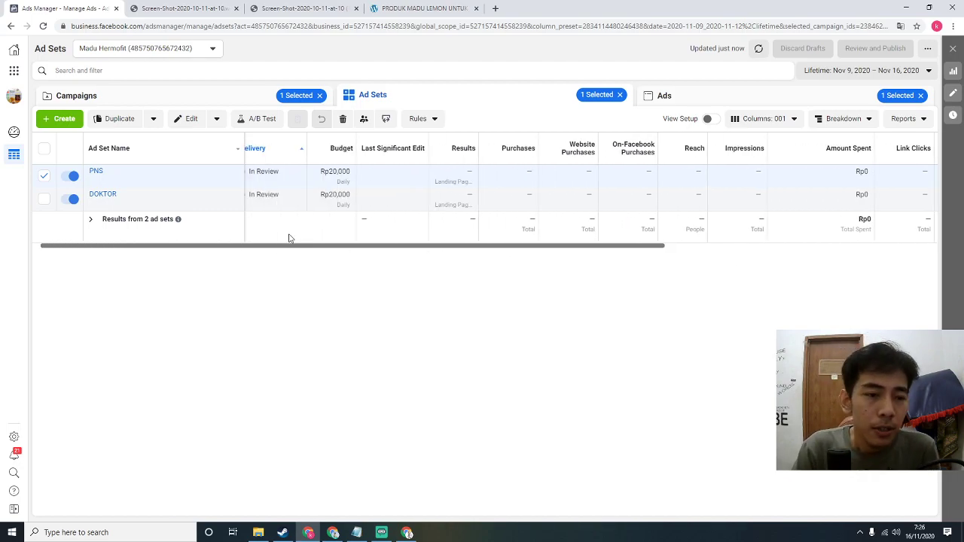
drag(360, 251, 233, 263)
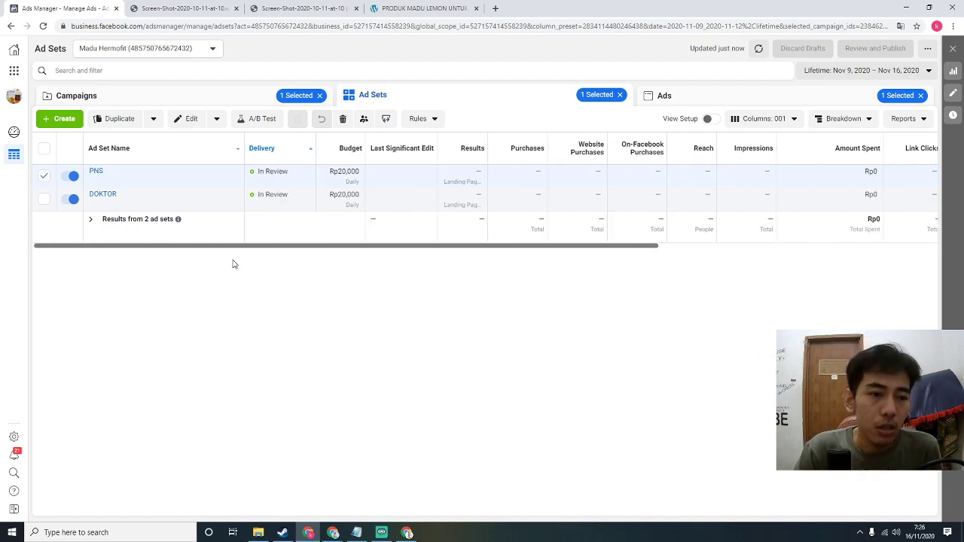
click(268, 98)
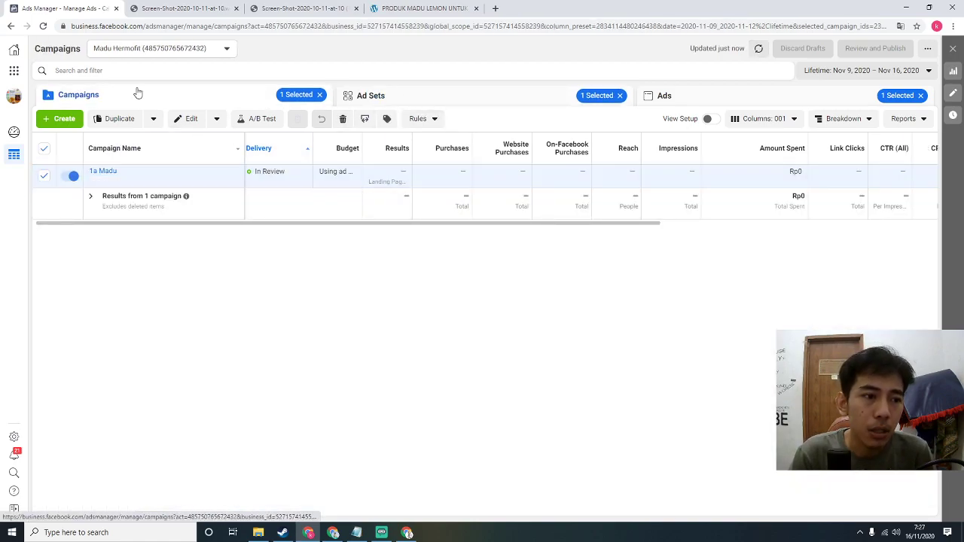